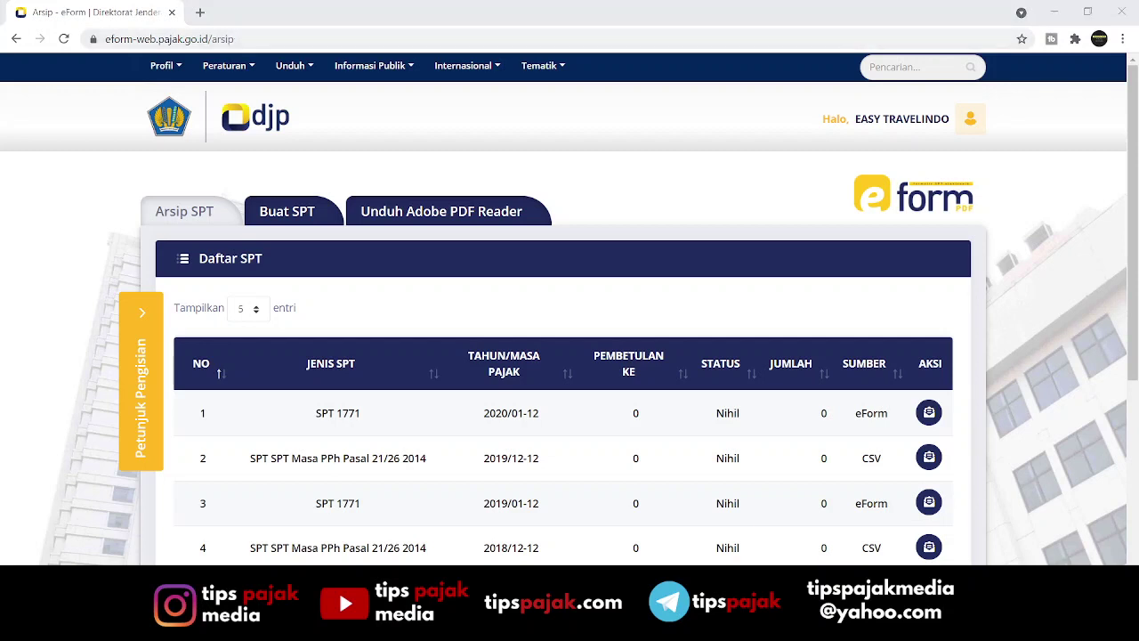
Open the Adobe PDF Reader Viewer page in a new tab and launch Adobe's Acrobat Reader DC download site.
click(238, 39)
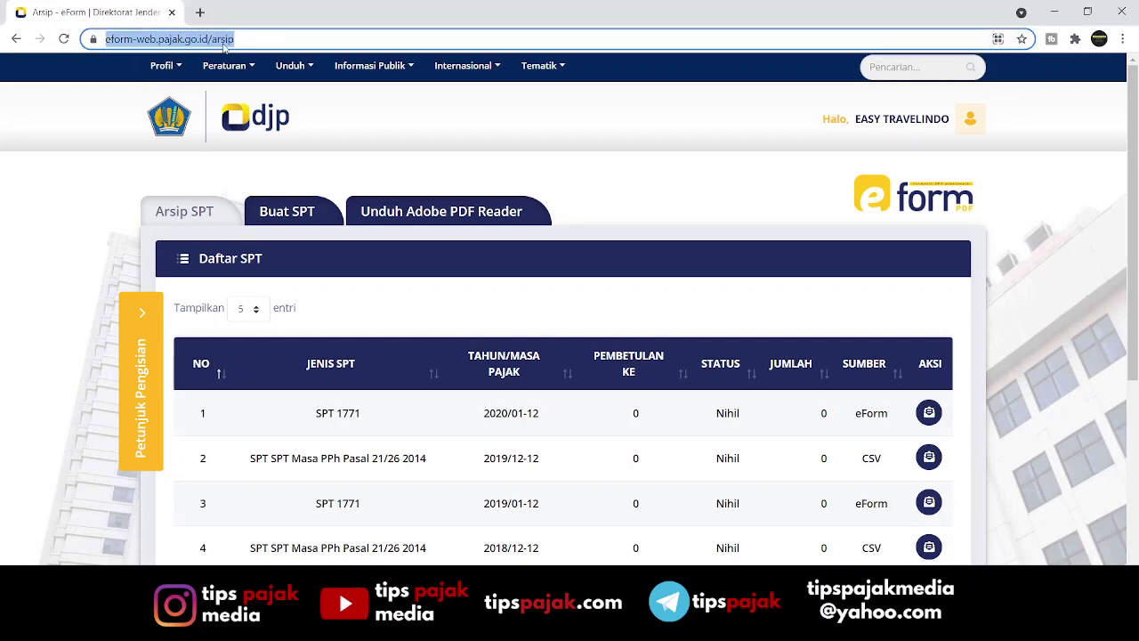
mouse_move(216, 68)
click(422, 218)
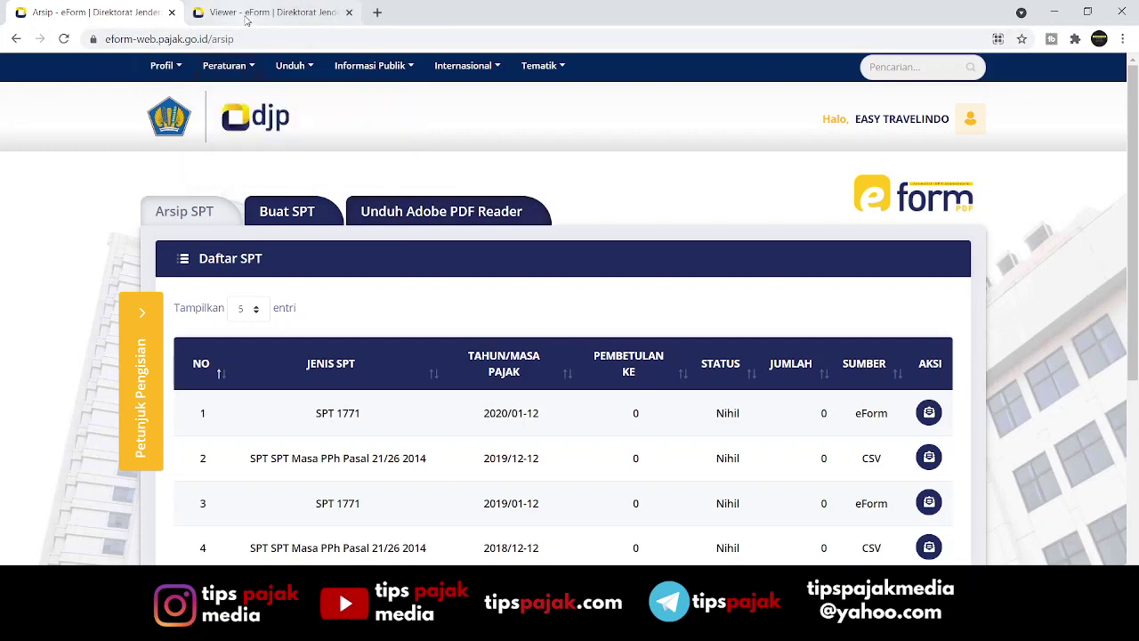
click(246, 18)
click(144, 13)
click(238, 14)
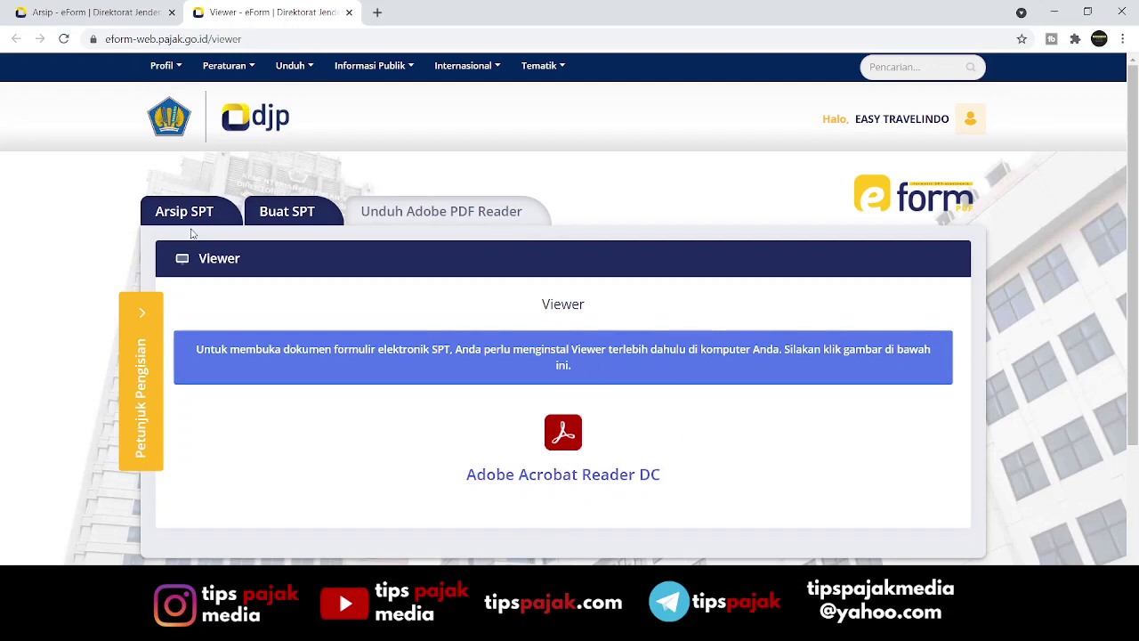
click(544, 479)
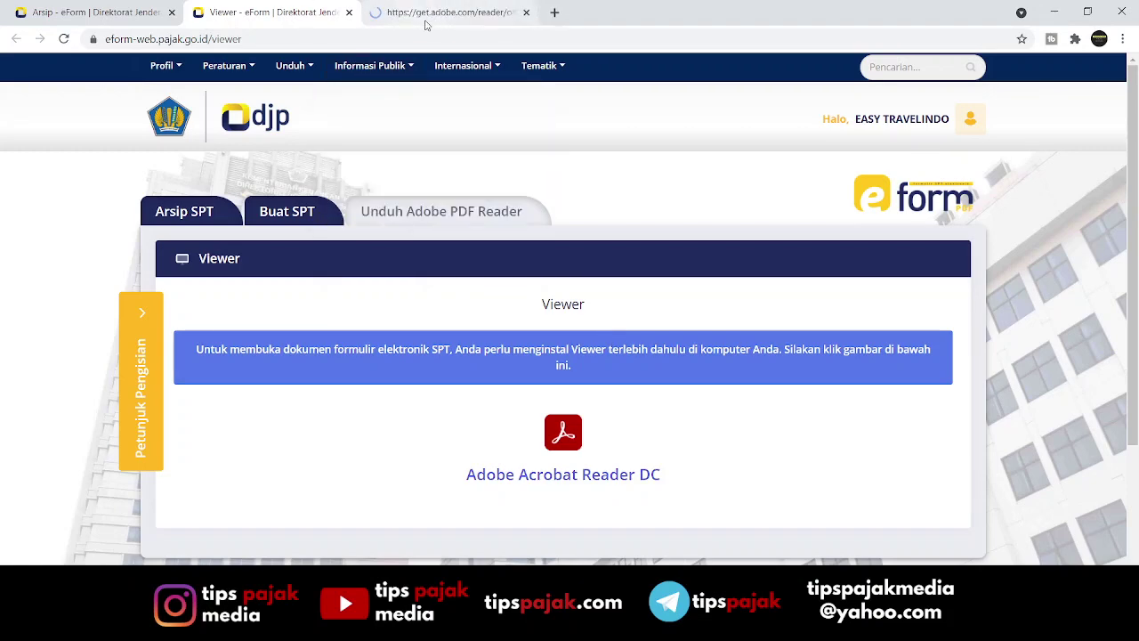
click(425, 23)
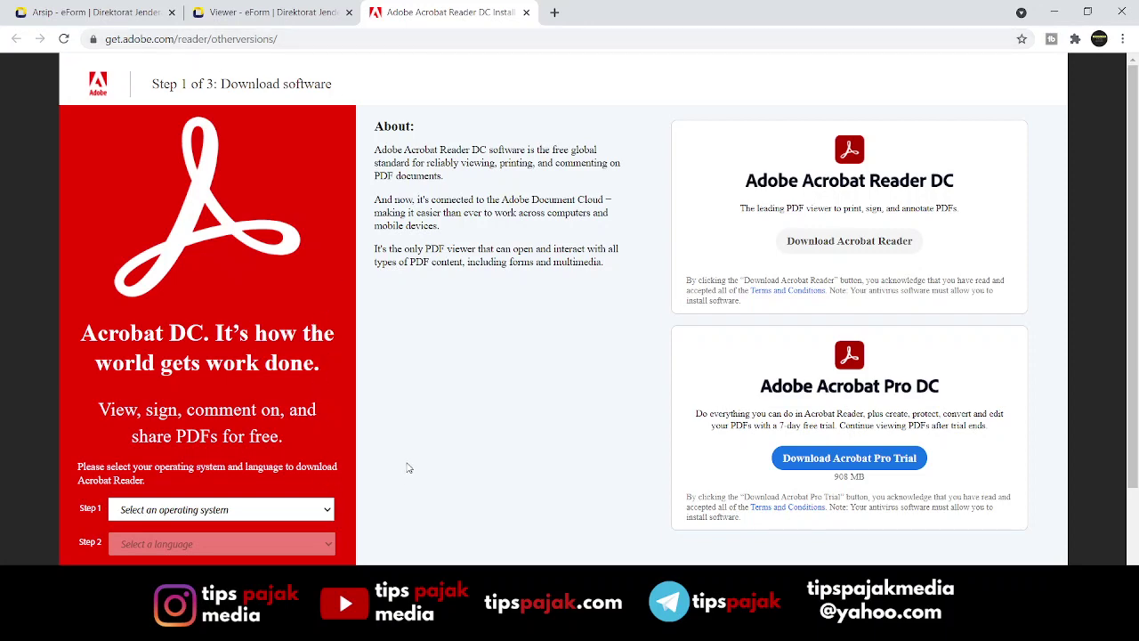
Select Windows 10, English, and Reader DC 2021.007.20091 English for Windows on Adobe's download page.
scroll(407, 468, down, 2)
click(303, 366)
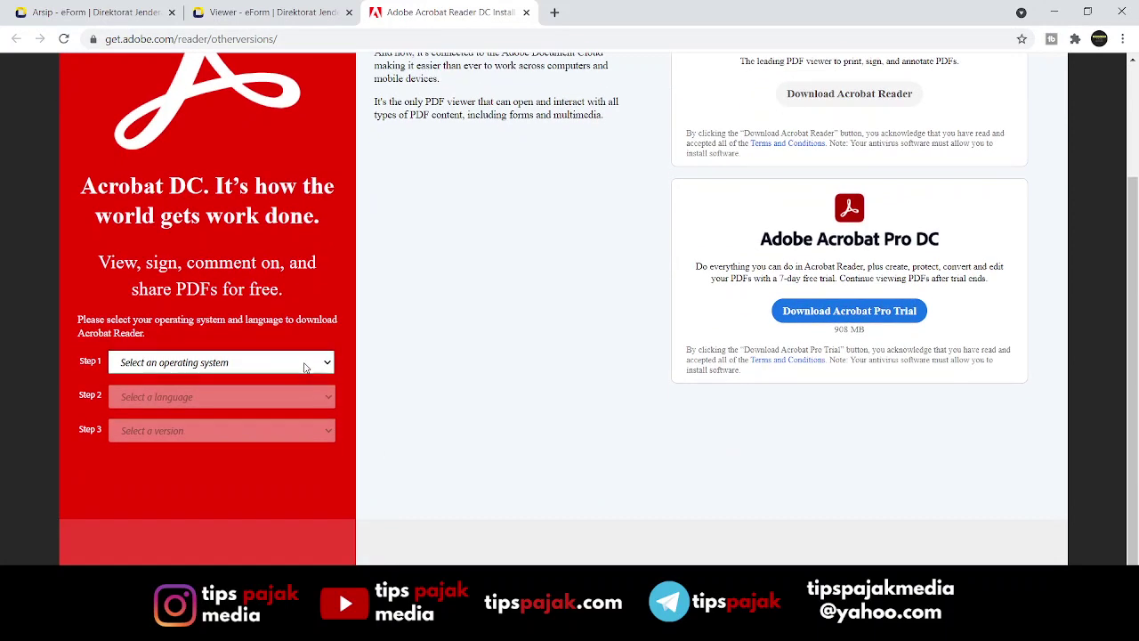
click(267, 96)
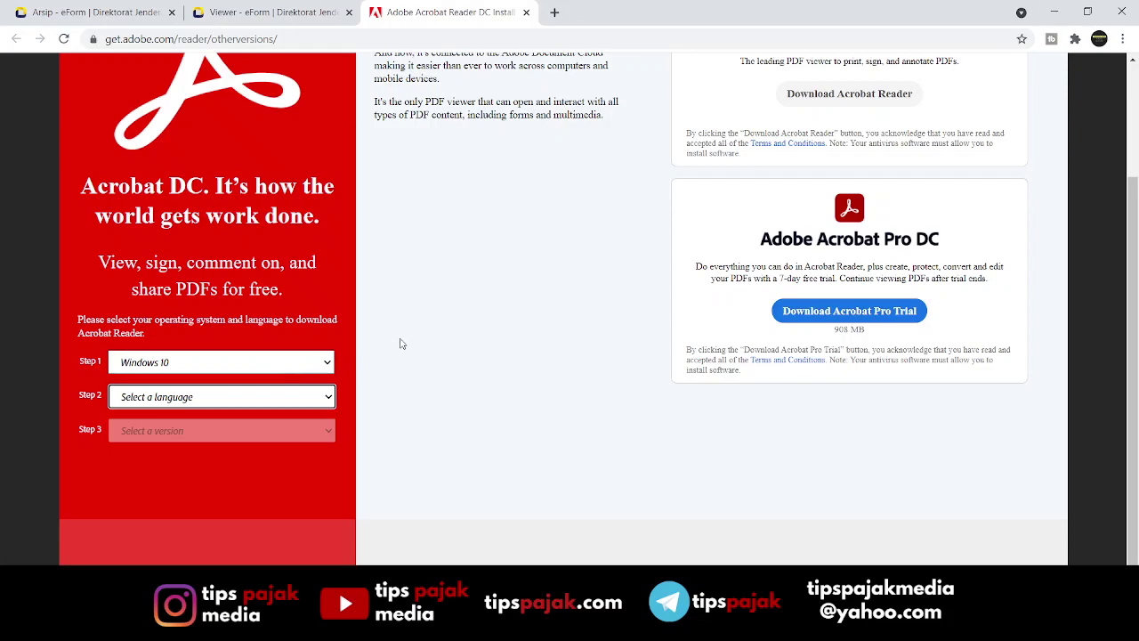
scroll(408, 339, up, 2)
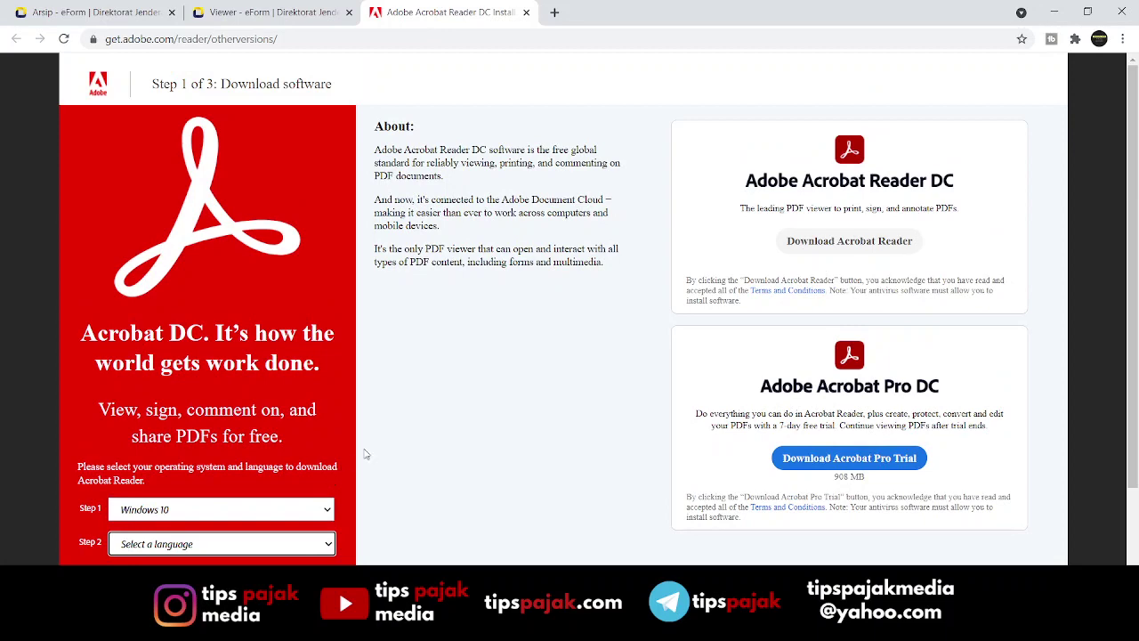
scroll(478, 394, down, 1)
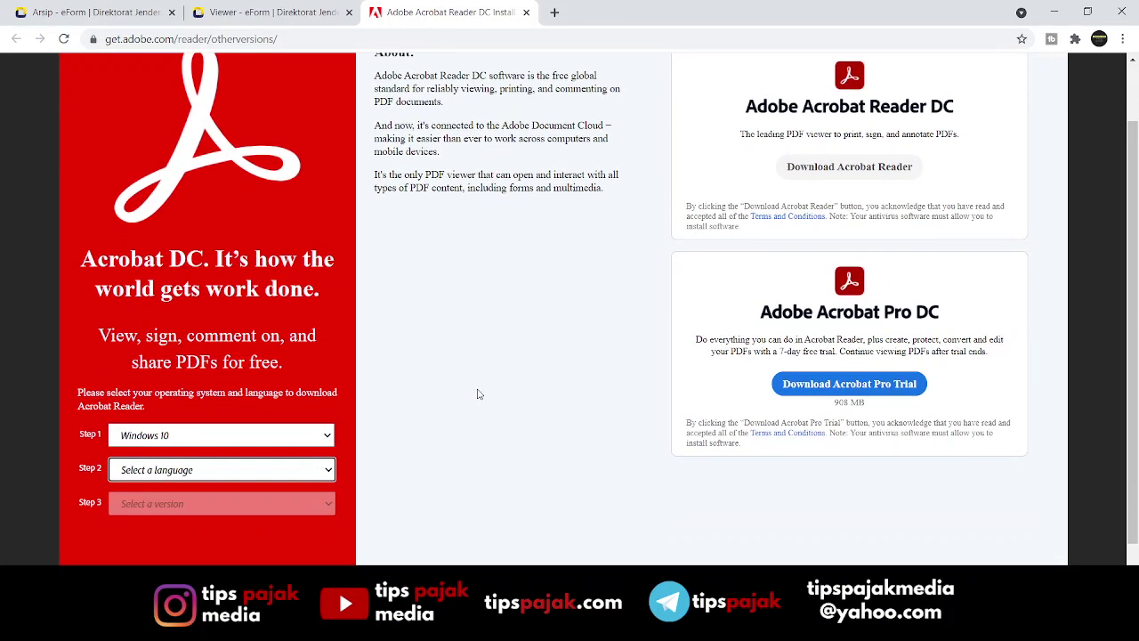
click(387, 628)
click(282, 305)
click(292, 505)
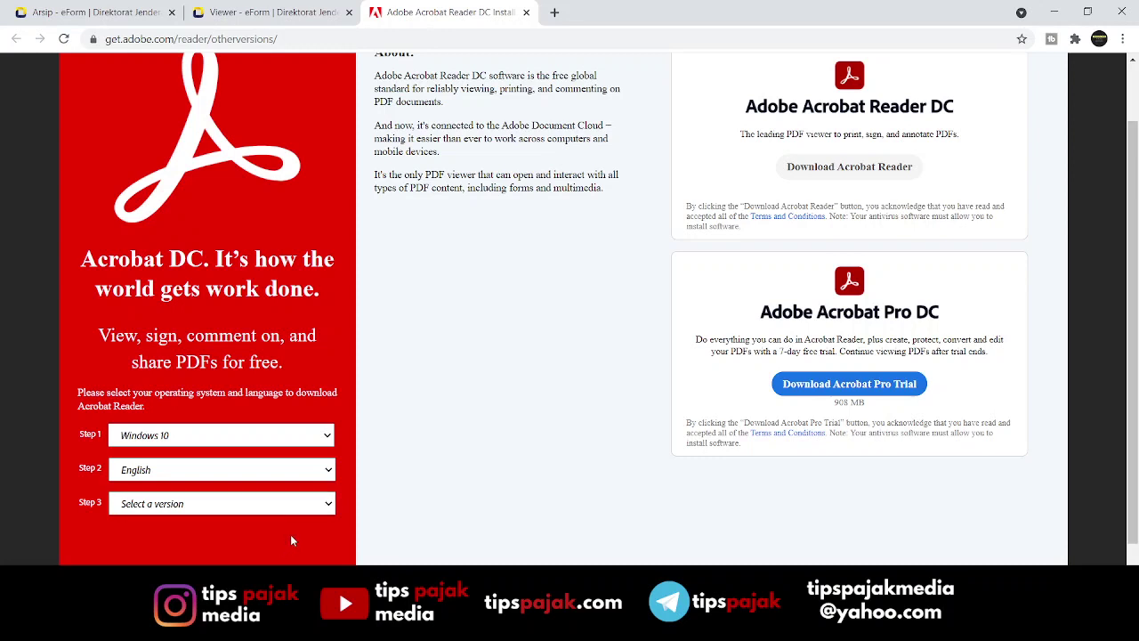
click(287, 533)
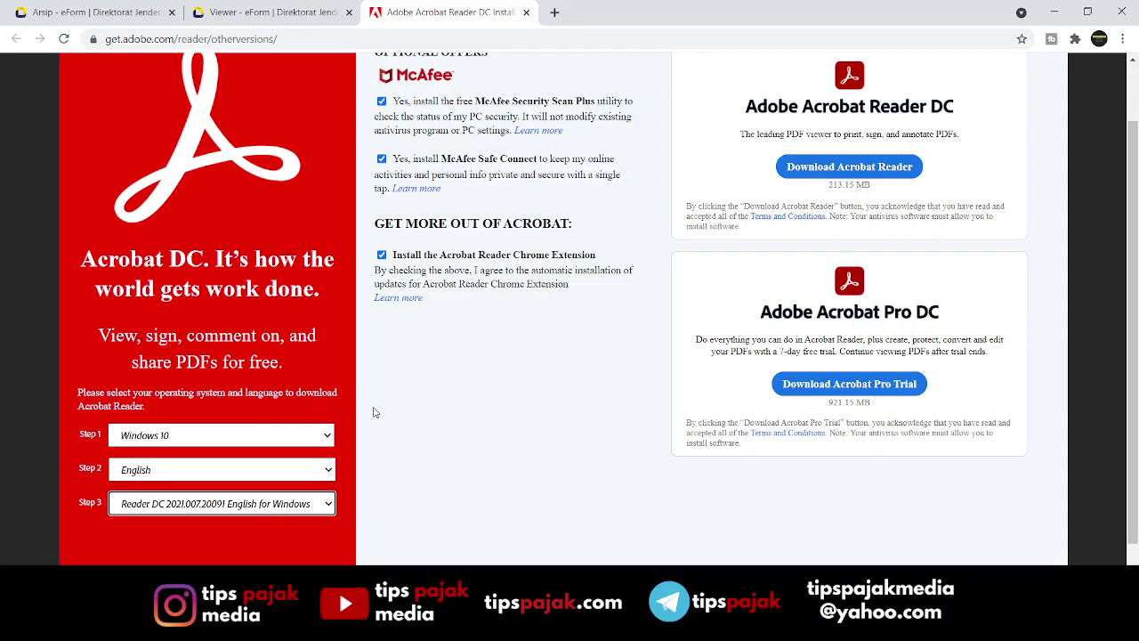
scroll(375, 410, up, 1)
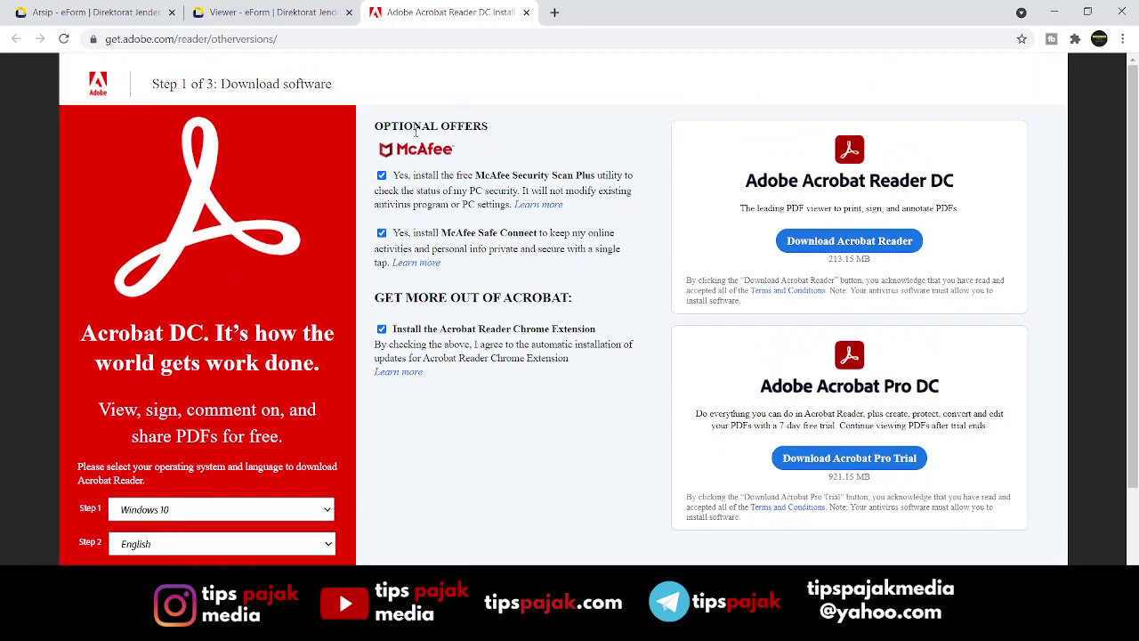
Untick both McAfee offers and the Chrome extension, start the Reader download, then close Adobe's tab.
click(383, 177)
click(382, 233)
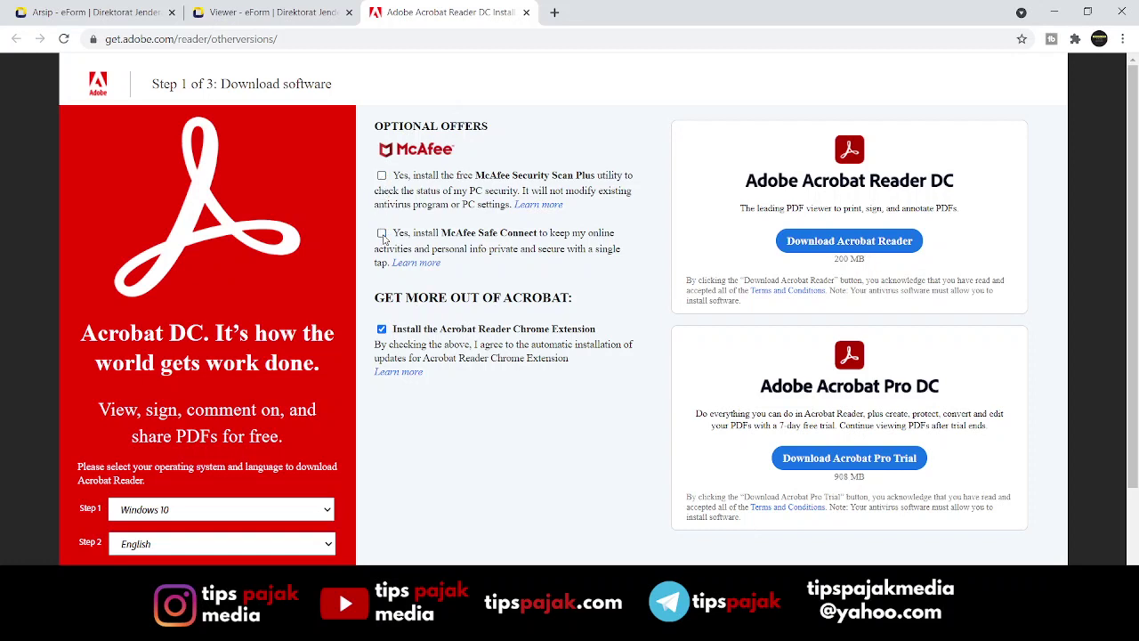
click(381, 329)
click(841, 242)
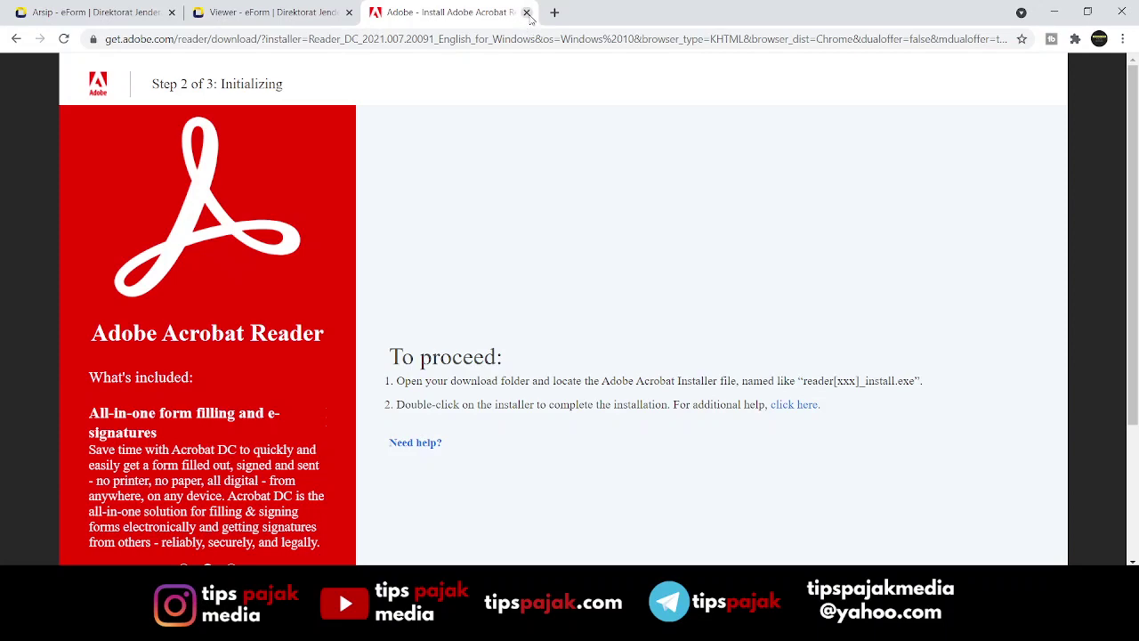
click(527, 12)
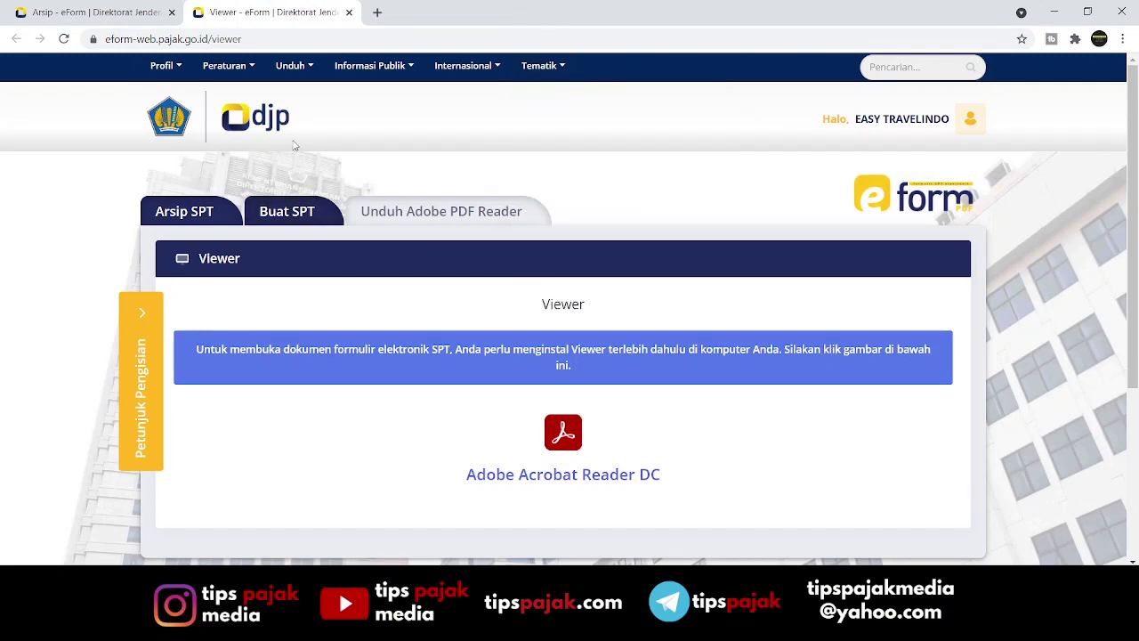
Start a new SPT 1771 request for tax year 2020 with status Pembetulan.
click(304, 217)
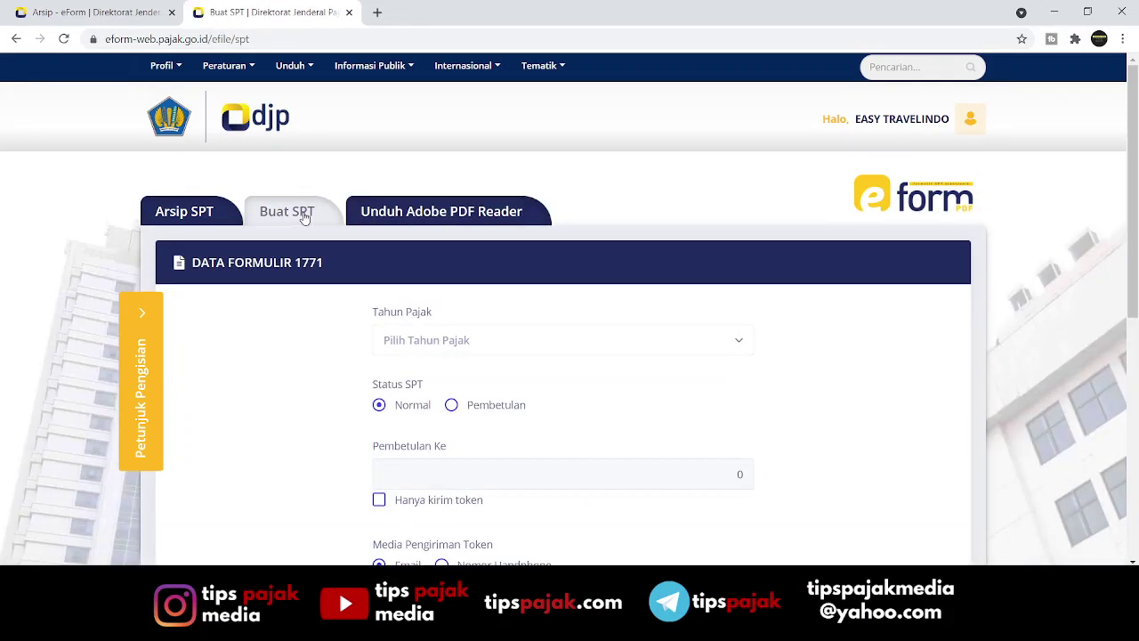
click(626, 344)
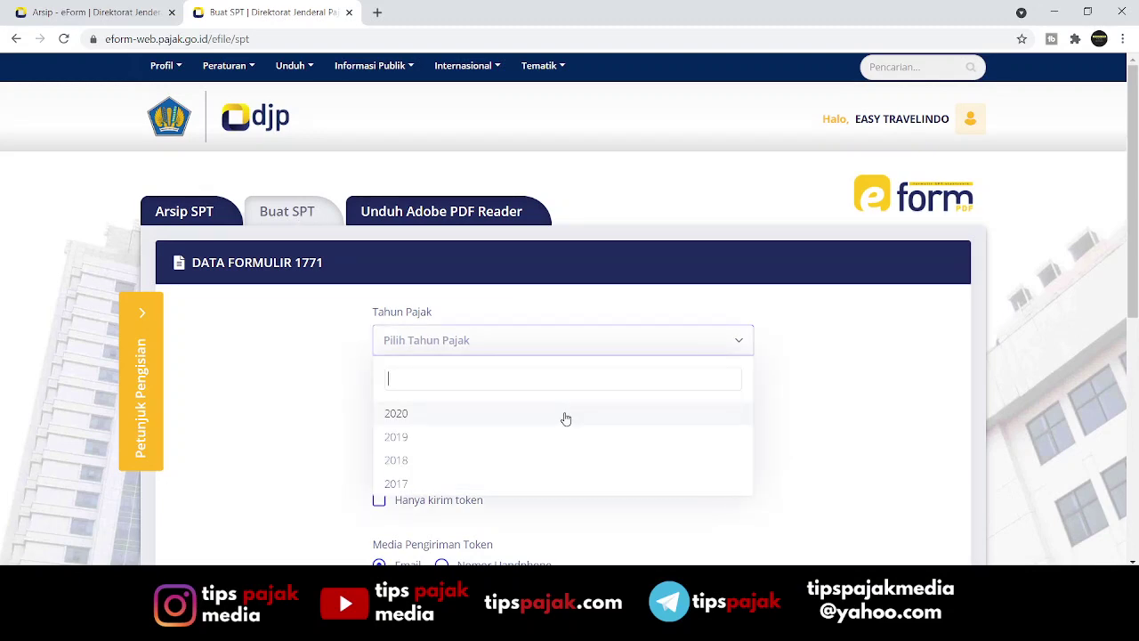
click(566, 416)
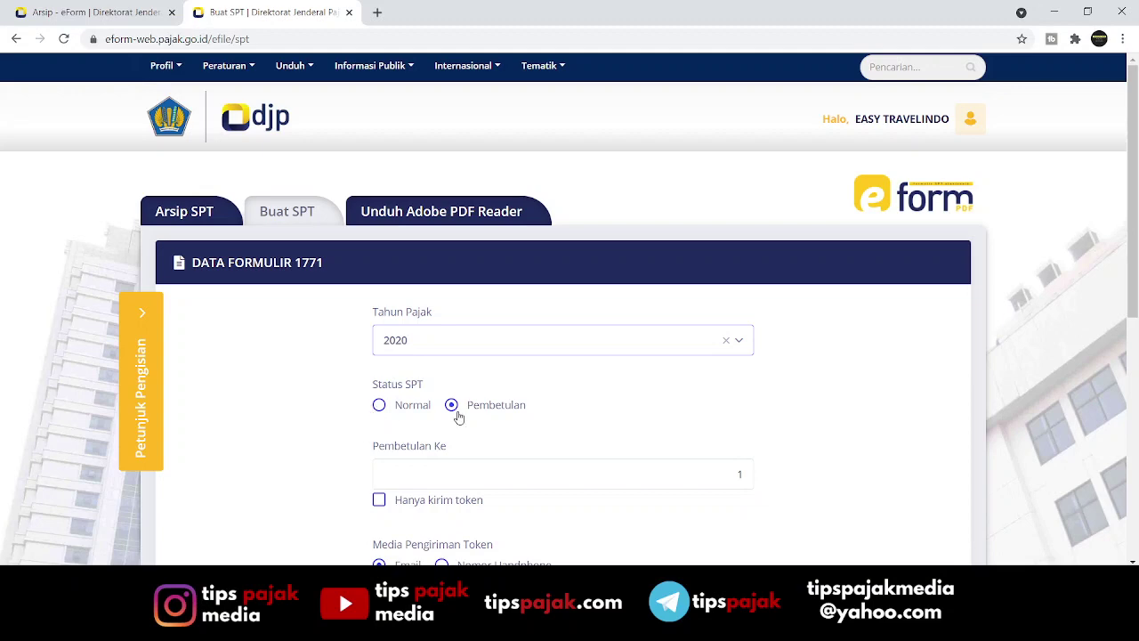
scroll(459, 416, down, 1)
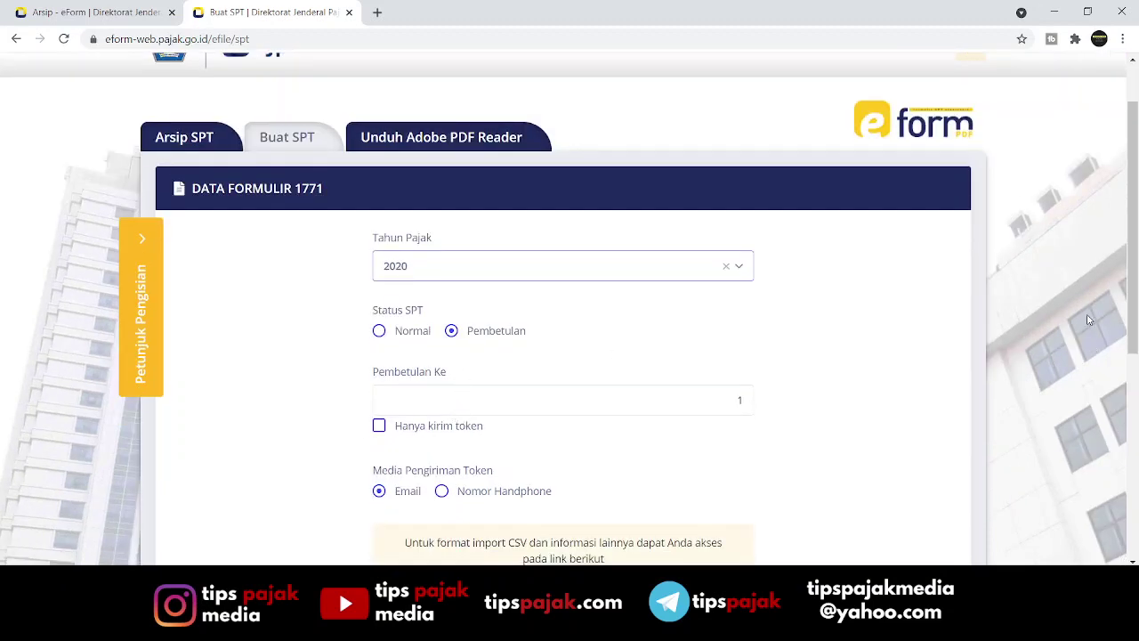
scroll(1134, 271, down, 2)
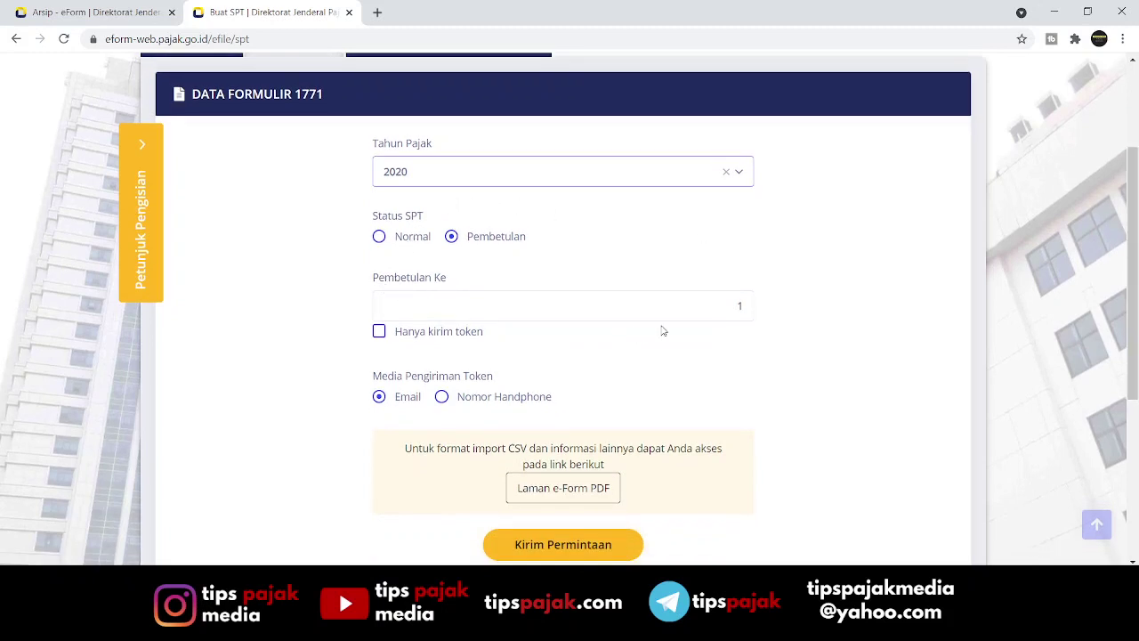
click(382, 336)
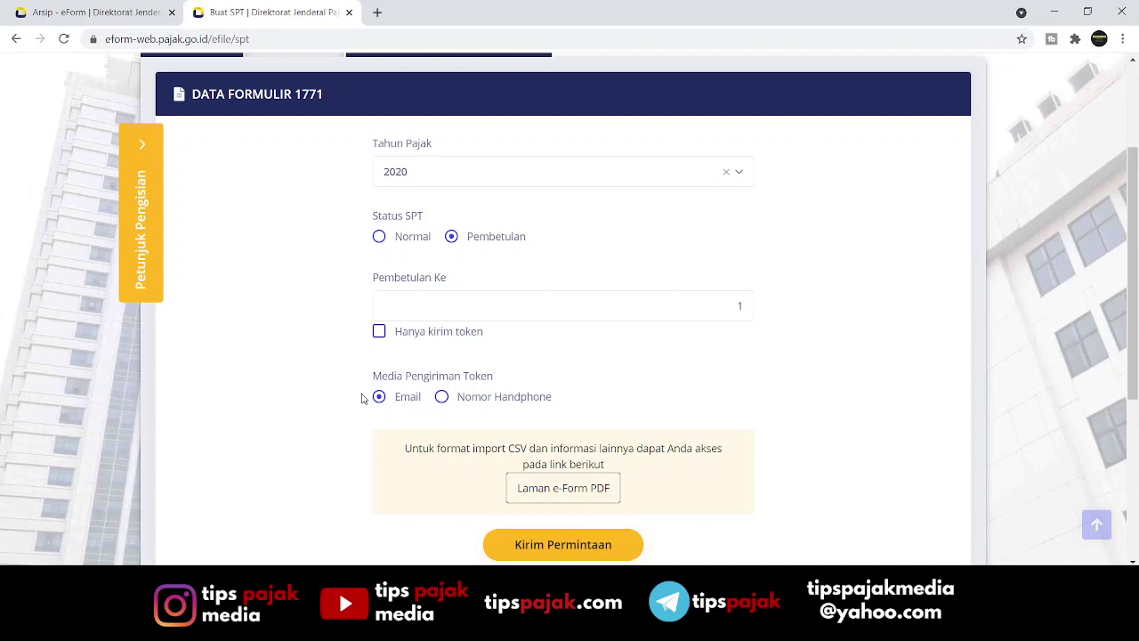
Send the 1771 e-form request with Kirim Permintaan and dismiss the Sukses notice.
click(562, 549)
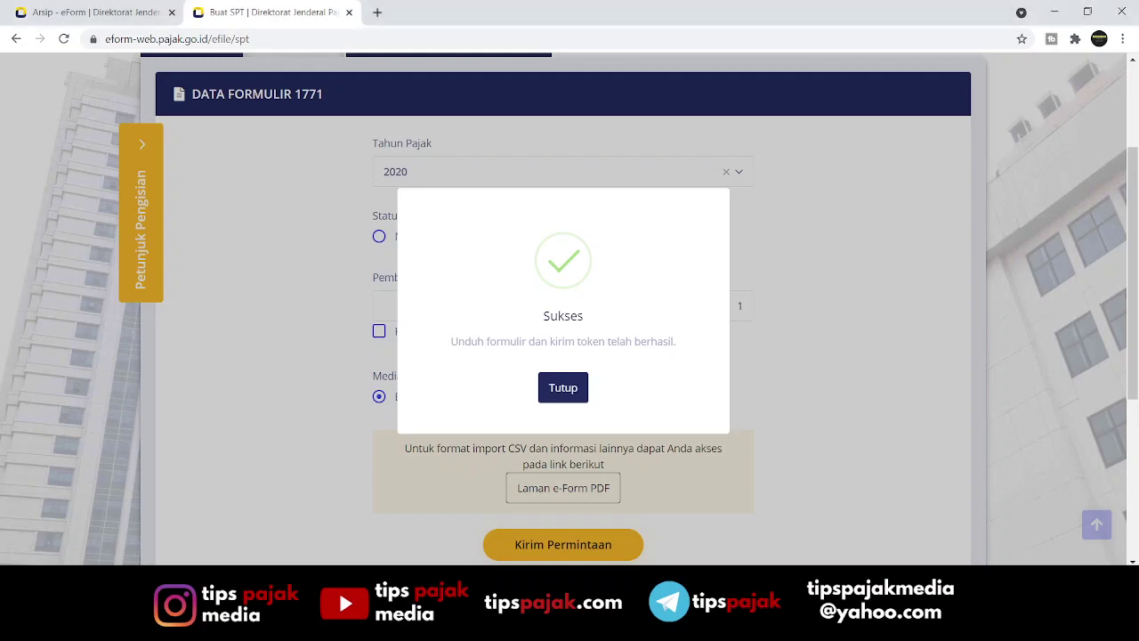
click(561, 390)
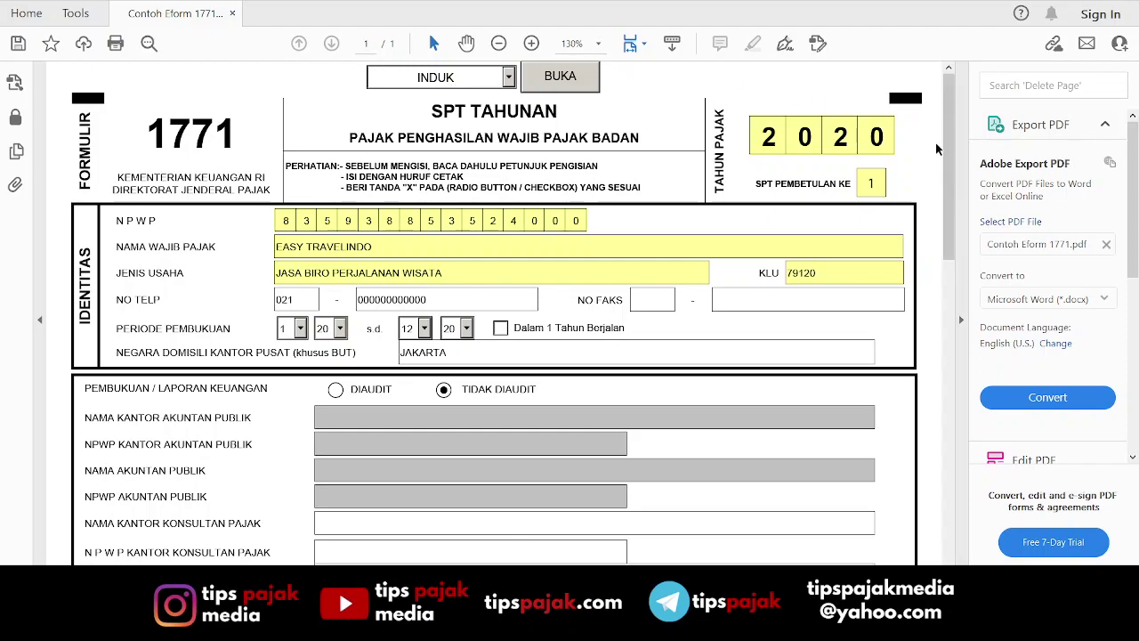
Scroll through the 1771 e-form's INDUK page to review its filled-in data.
scroll(943, 147, down, 6)
scroll(956, 147, up, 6)
scroll(539, 138, up, 2)
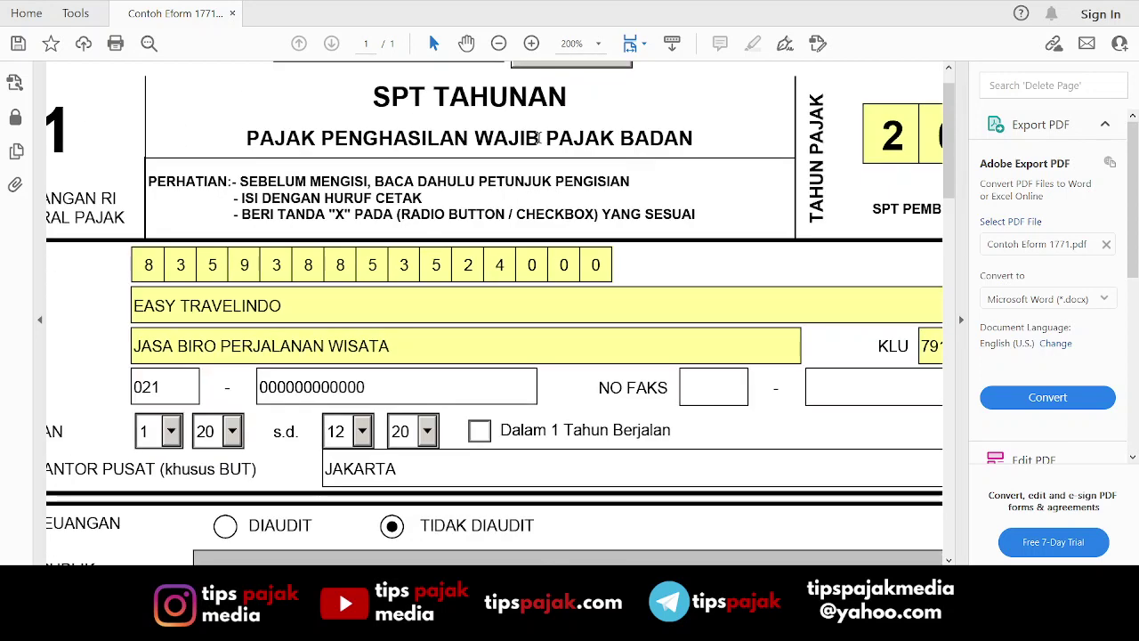
scroll(539, 138, down, 2)
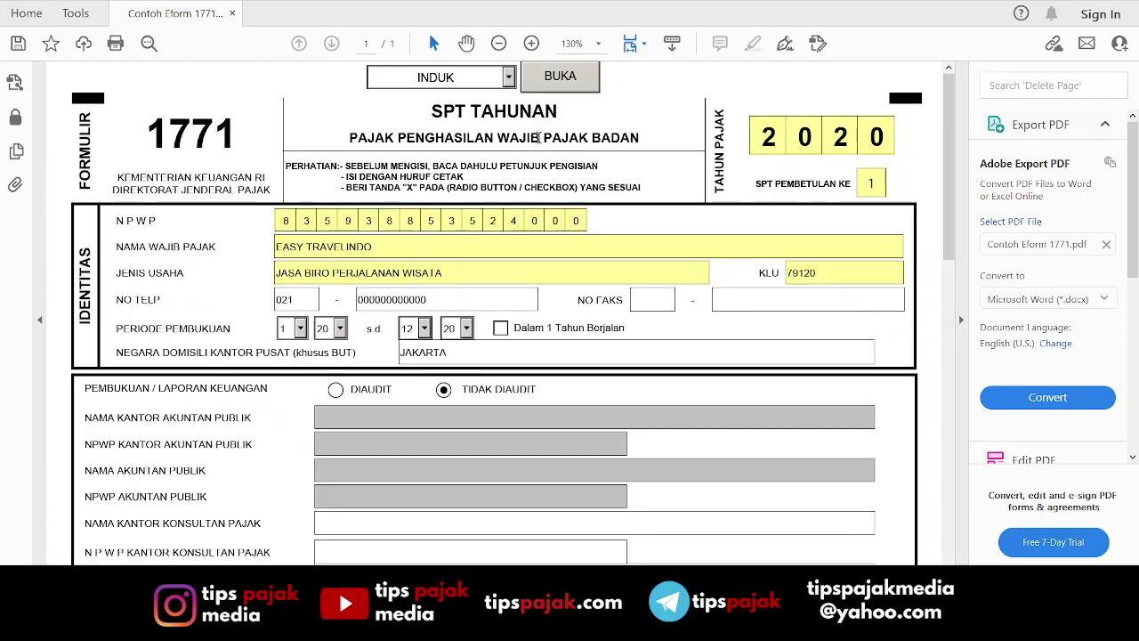
Load the LAMPIRAN VI section with BUKA and scroll through its affiliate capital, debt and receivable tables.
click(505, 77)
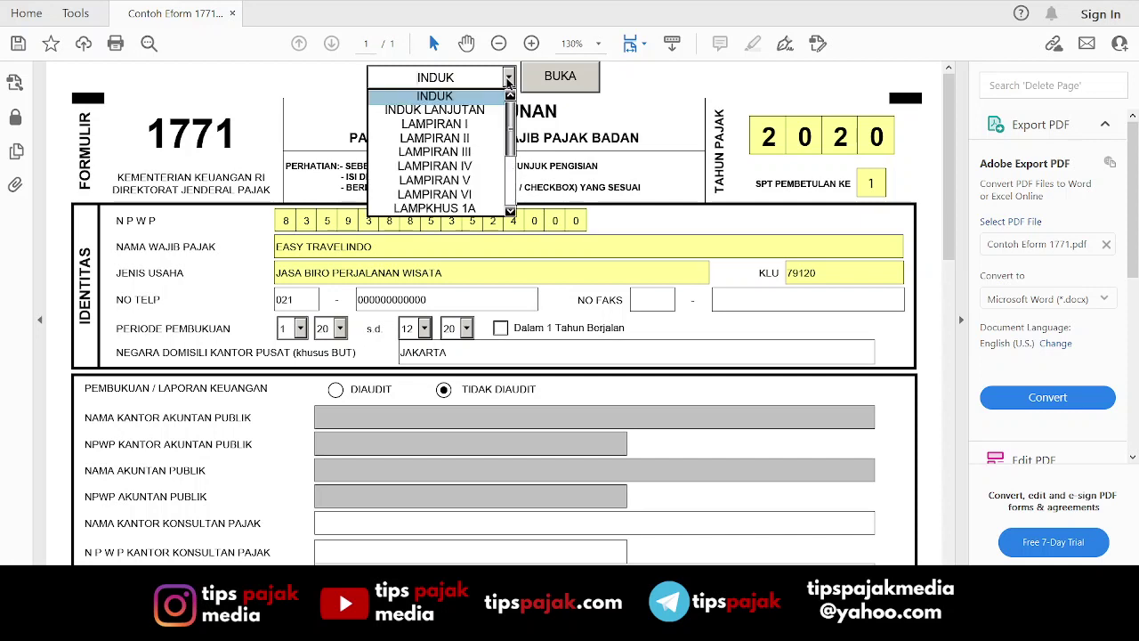
mouse_move(513, 140)
mouse_down()
mouse_move(511, 204)
mouse_move(511, 129)
mouse_up()
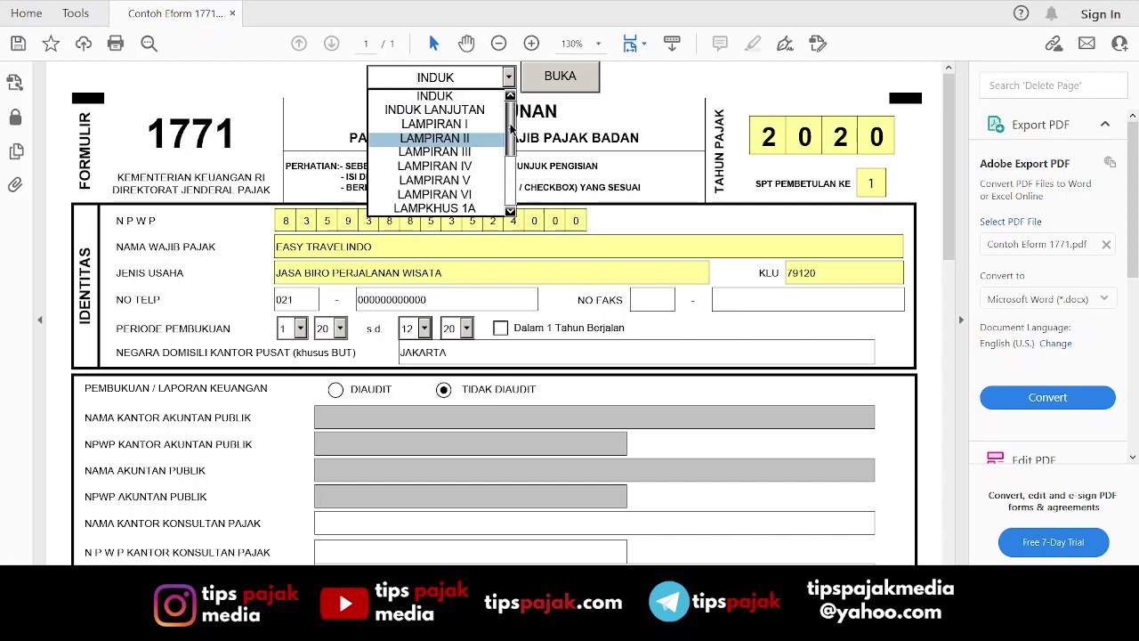
click(471, 201)
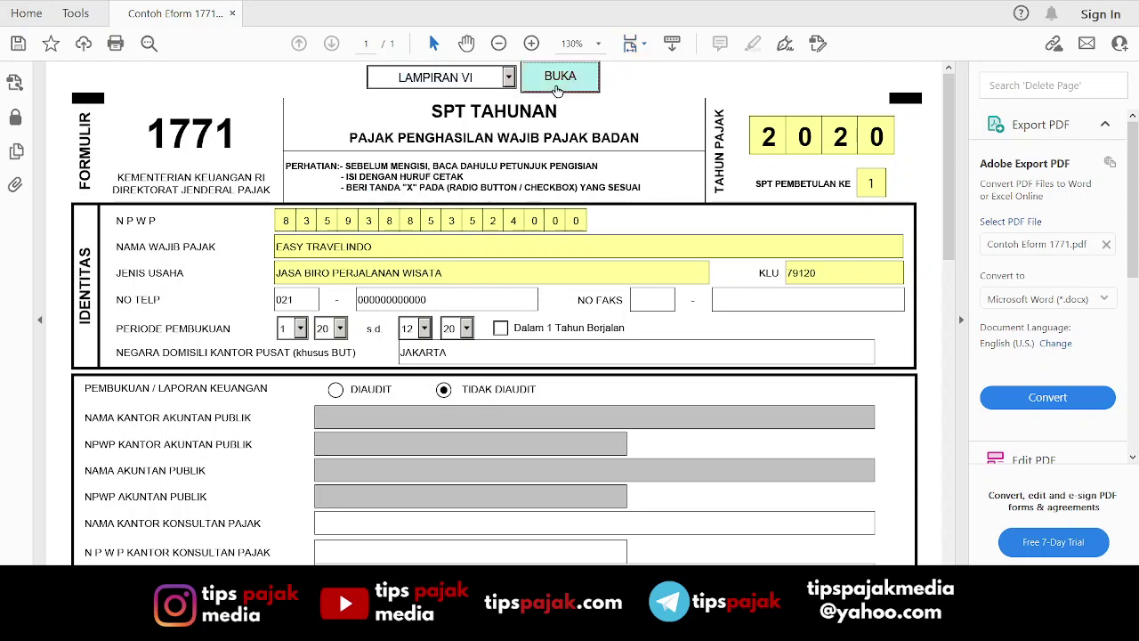
click(558, 89)
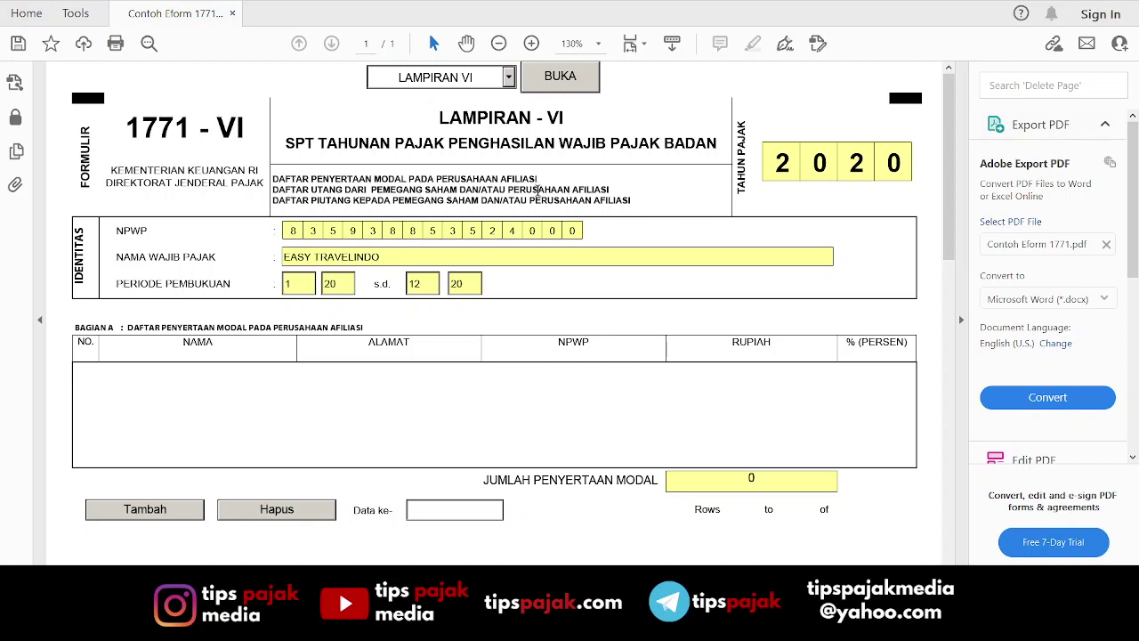
scroll(478, 285, down, 2)
scroll(472, 300, down, 8)
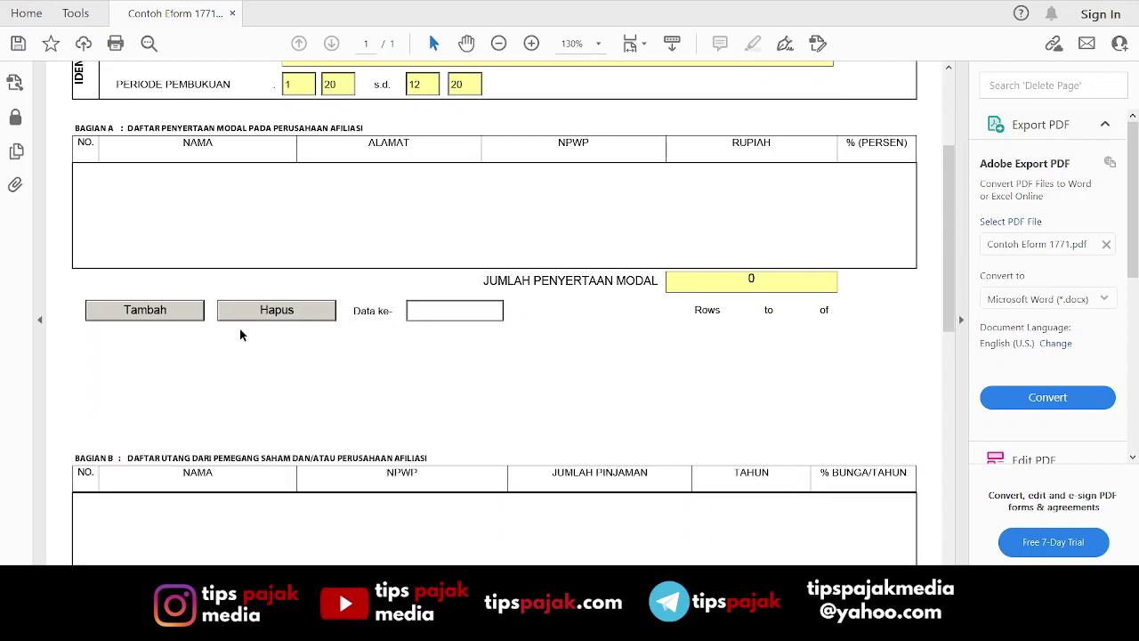
scroll(361, 346, up, 10)
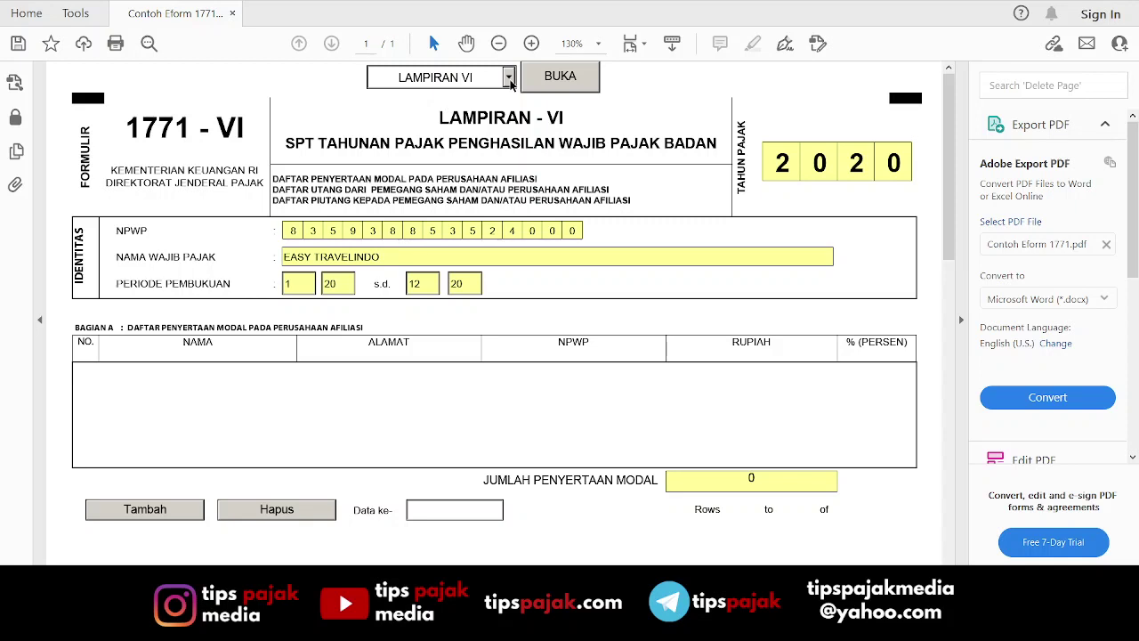
click(508, 77)
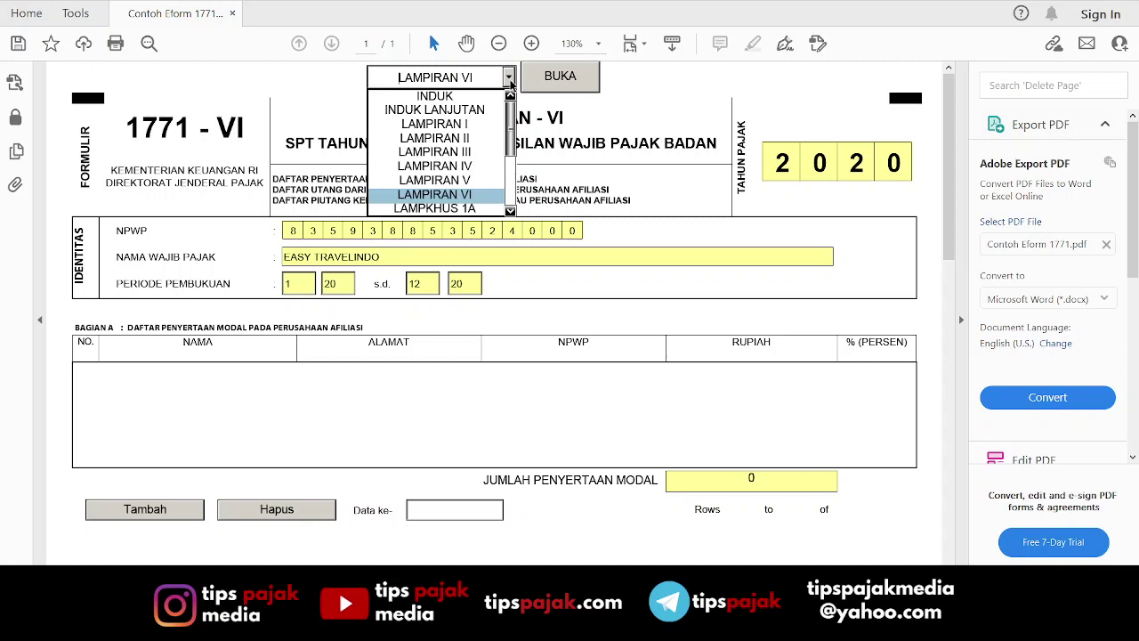
Load LAMPIRAN V and scroll through its shareholder and management board tables.
click(460, 182)
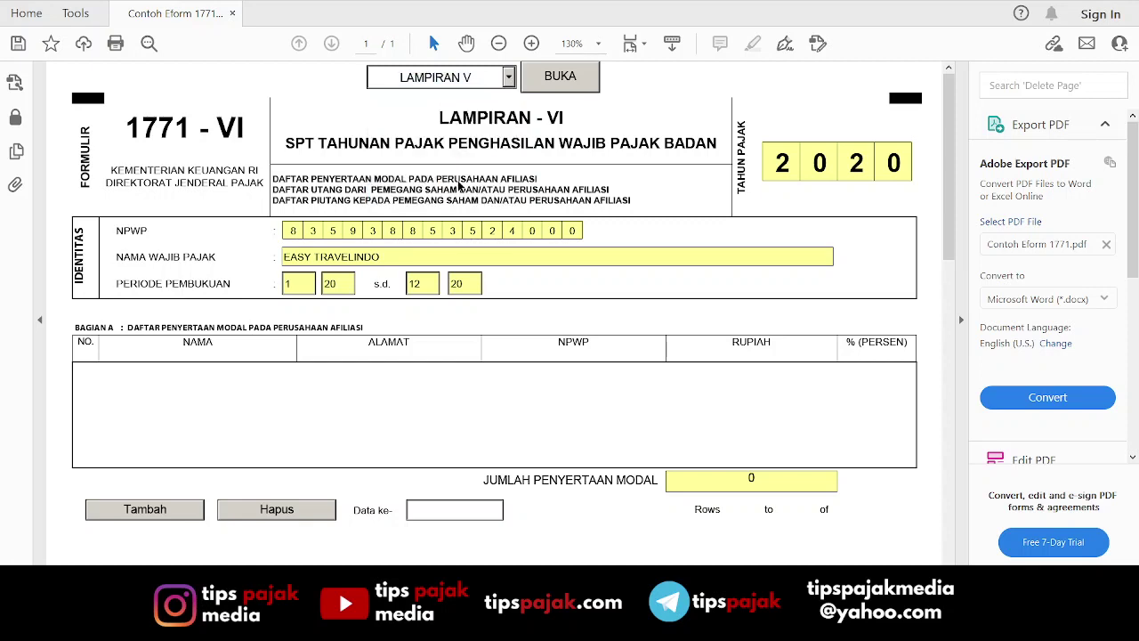
click(549, 78)
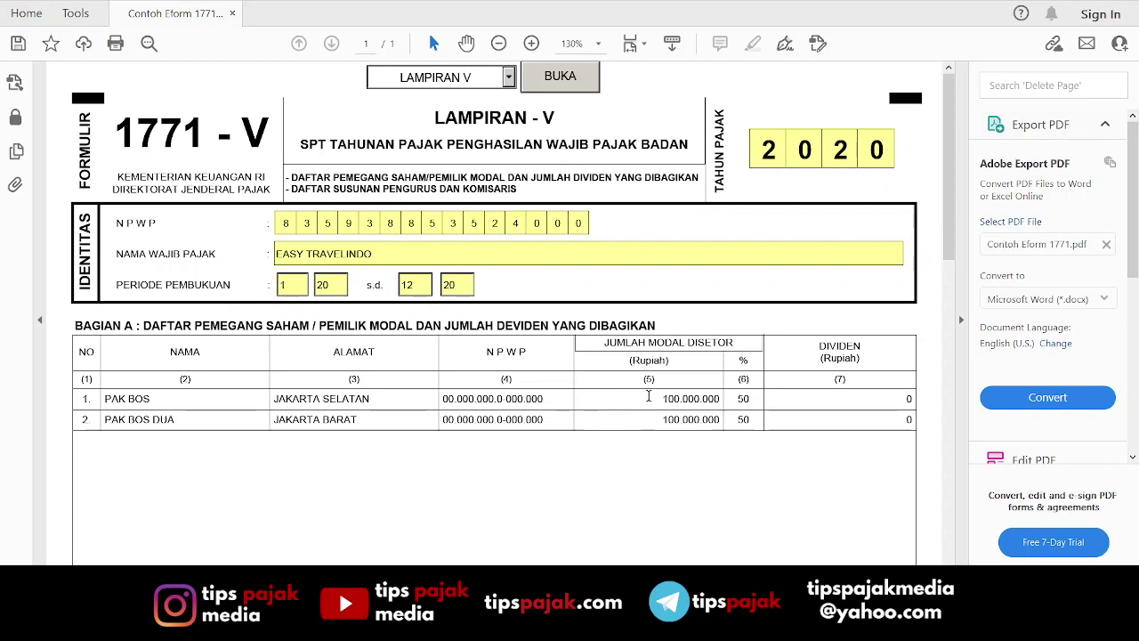
drag(950, 251, 964, 458)
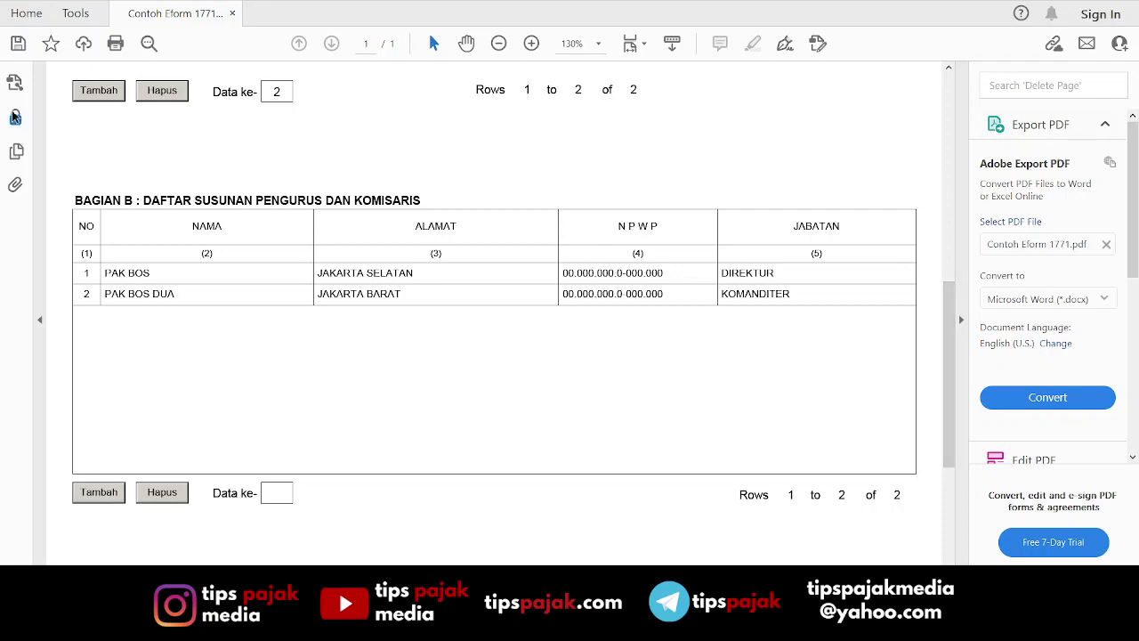
drag(949, 365, 945, 161)
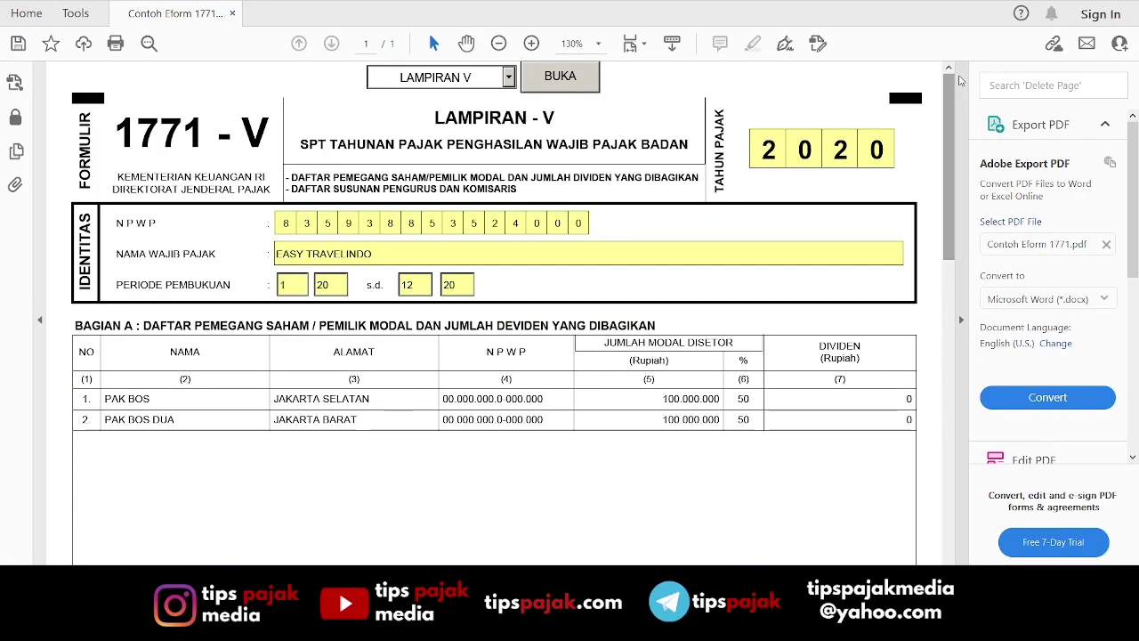
Load LAMPIRAN IV and scroll down to the item 14 other-income table.
click(508, 77)
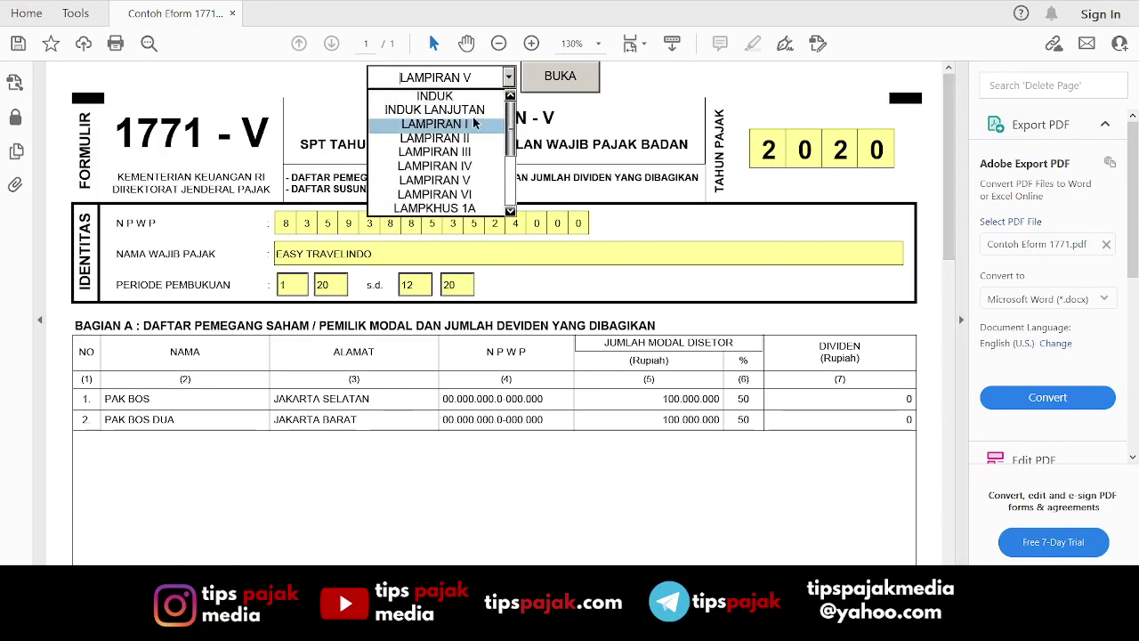
click(464, 166)
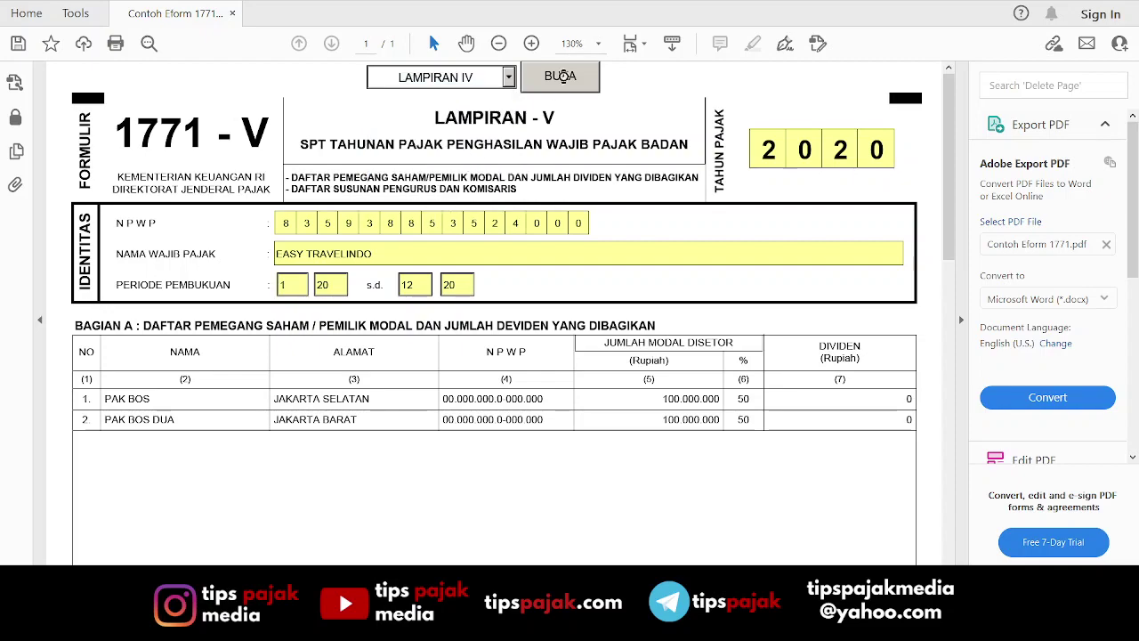
click(561, 77)
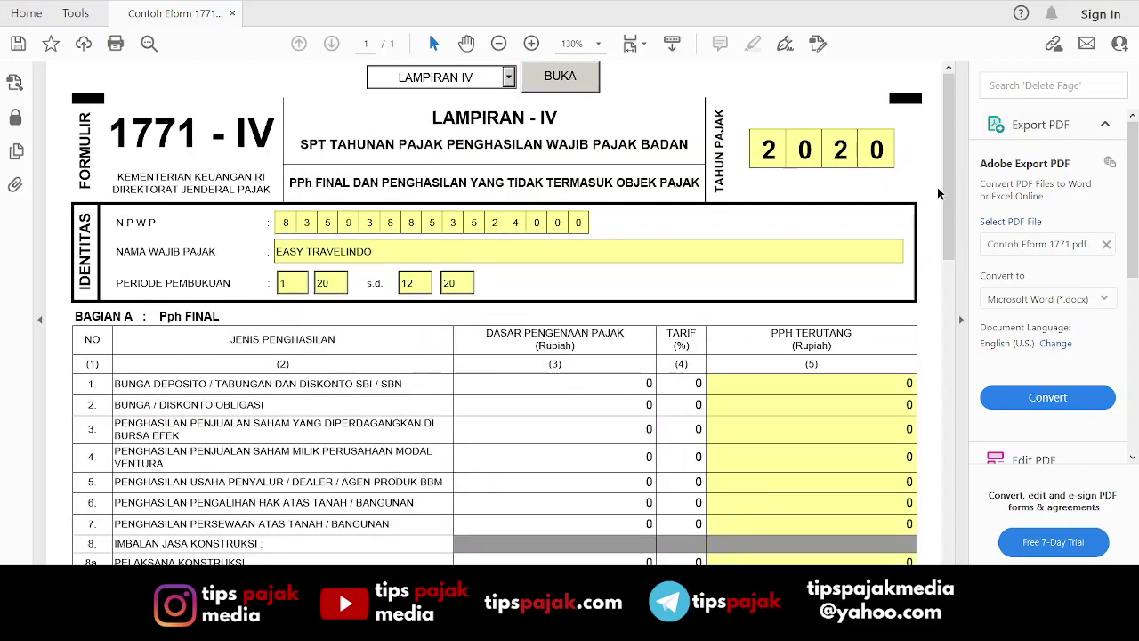
drag(951, 184, 954, 263)
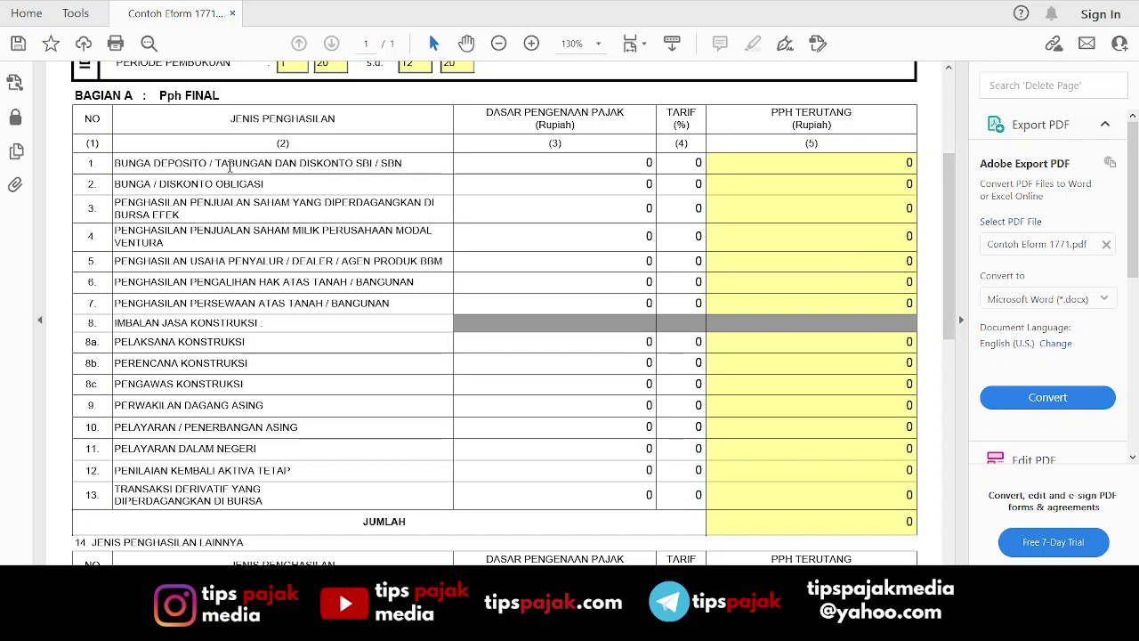
click(550, 162)
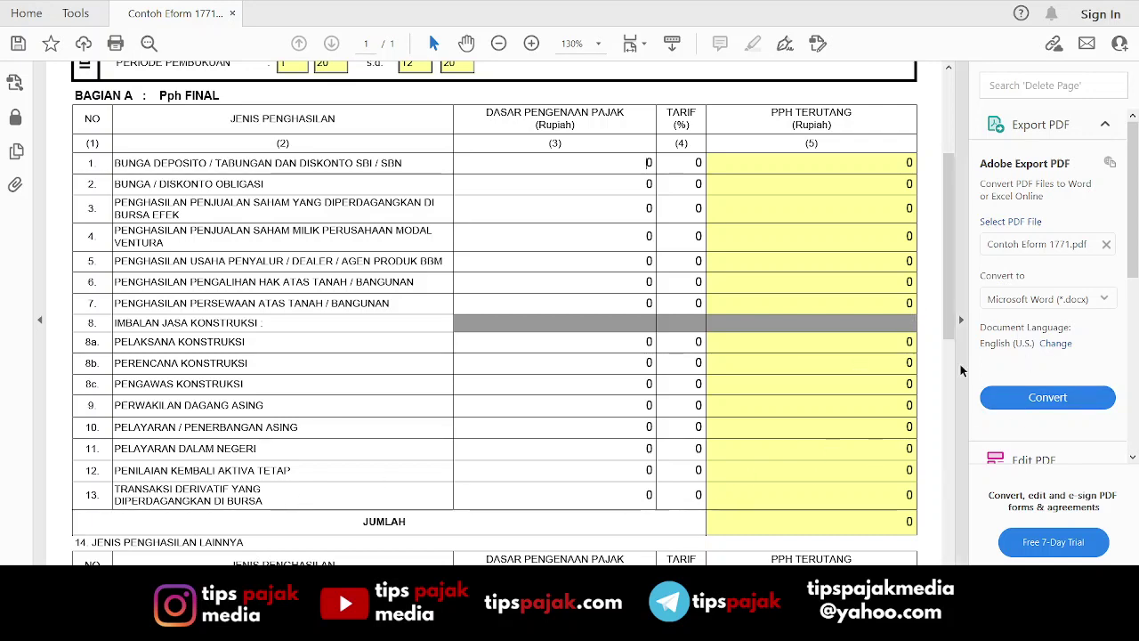
drag(950, 277, 950, 290)
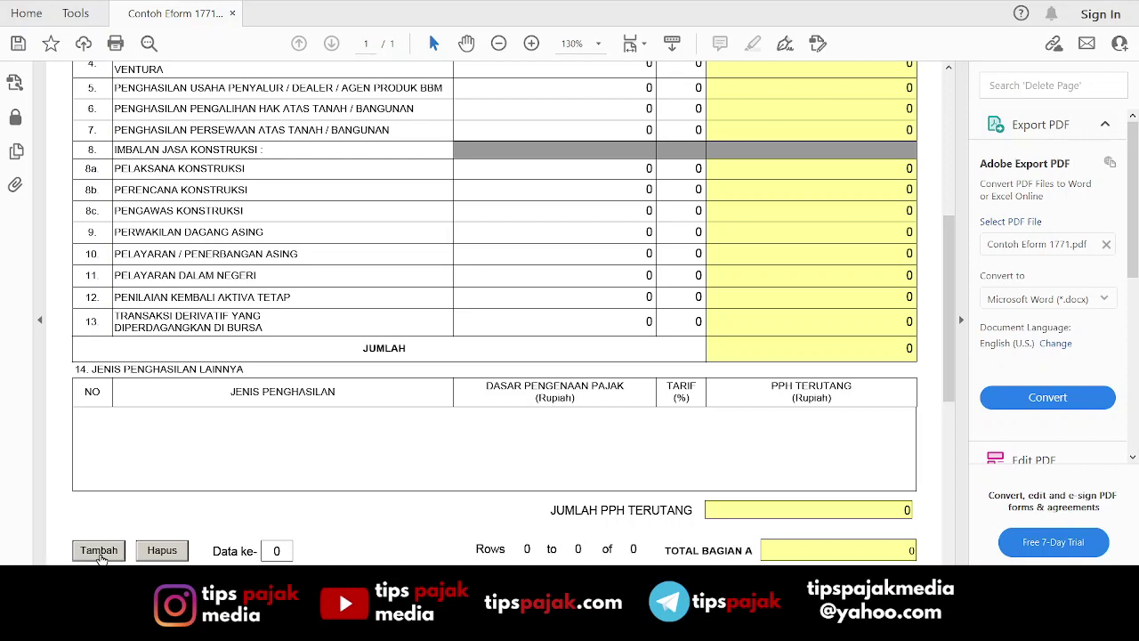
click(99, 551)
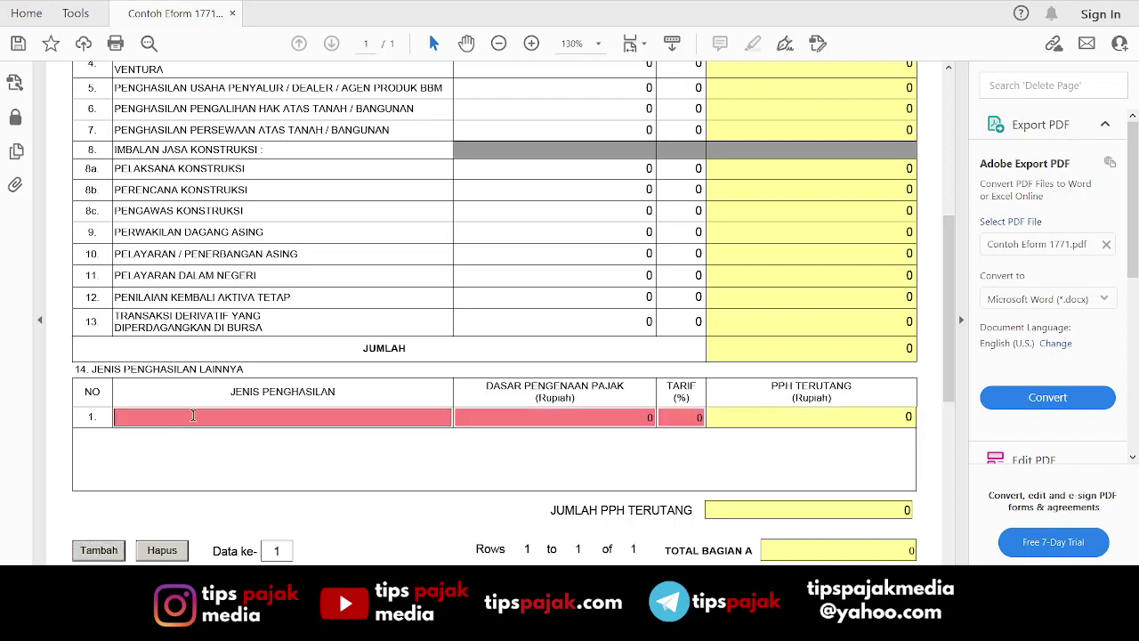
text(PENG)
text(HASILAN OBJEK PP)
text( 23 TAHUN 202)
text(8)
key(Tab)
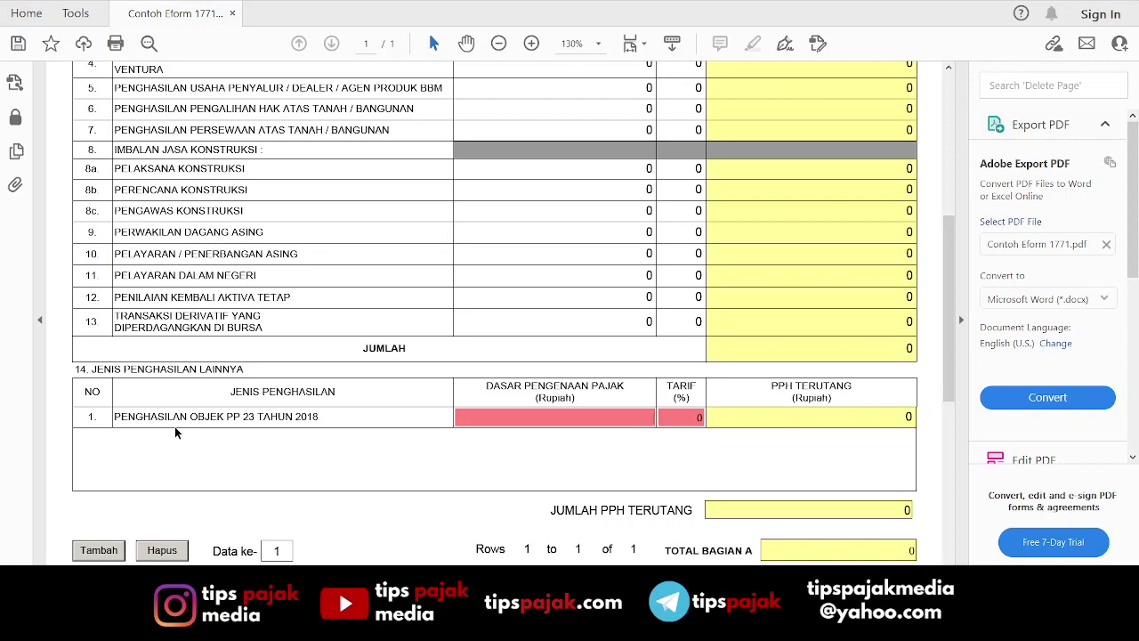
text(1000000000)
key(Tab)
text(0,5)
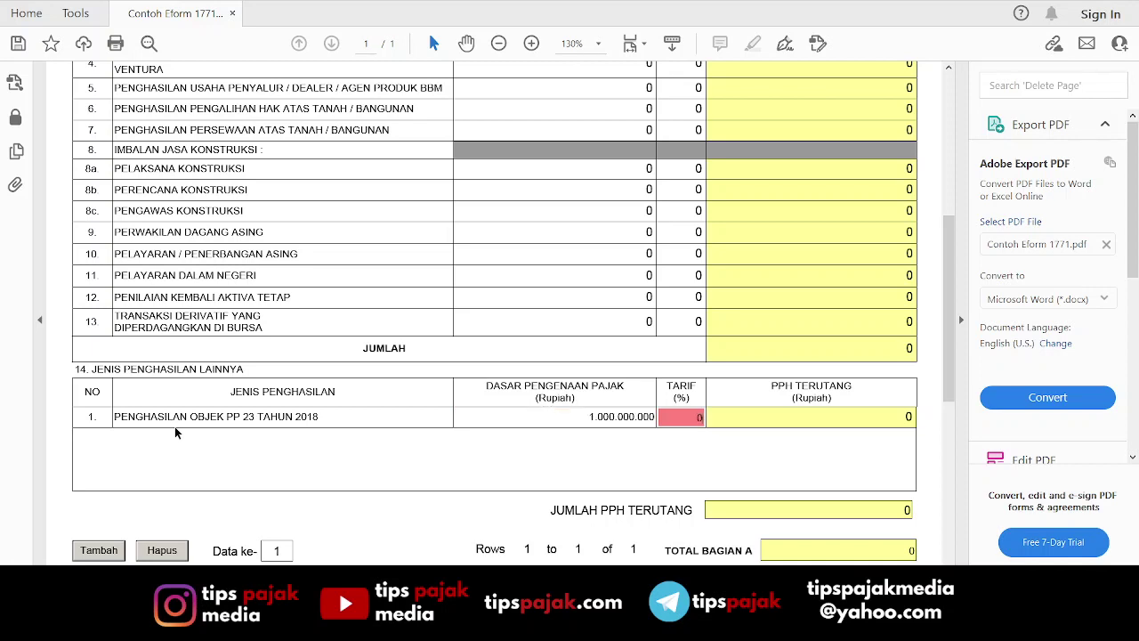
key(Tab)
key(Tab)
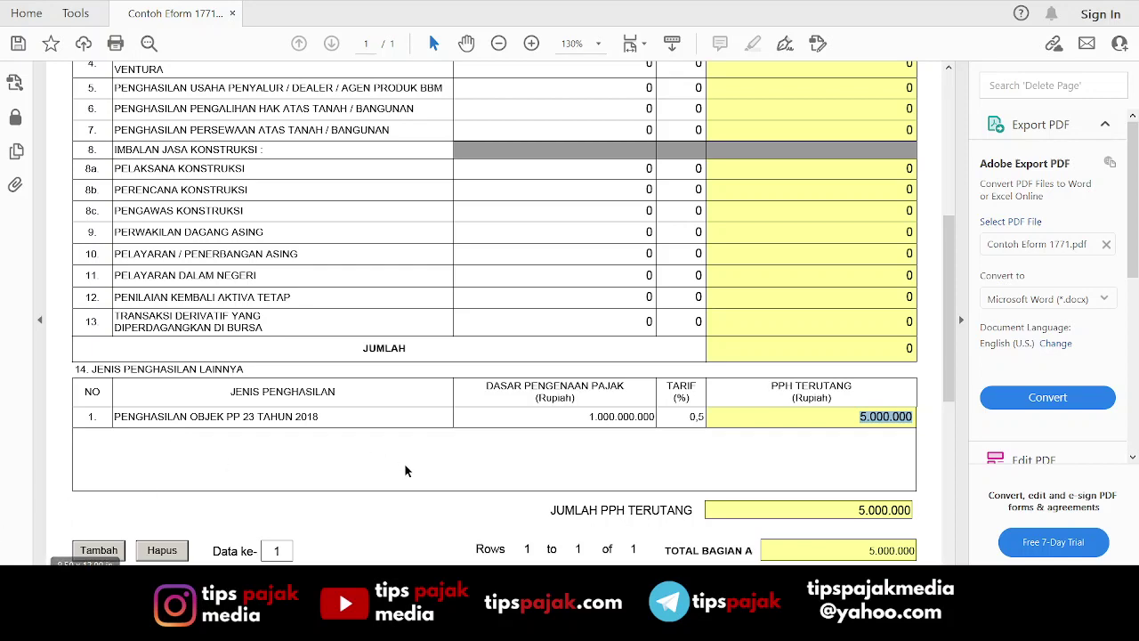
drag(950, 334, 950, 397)
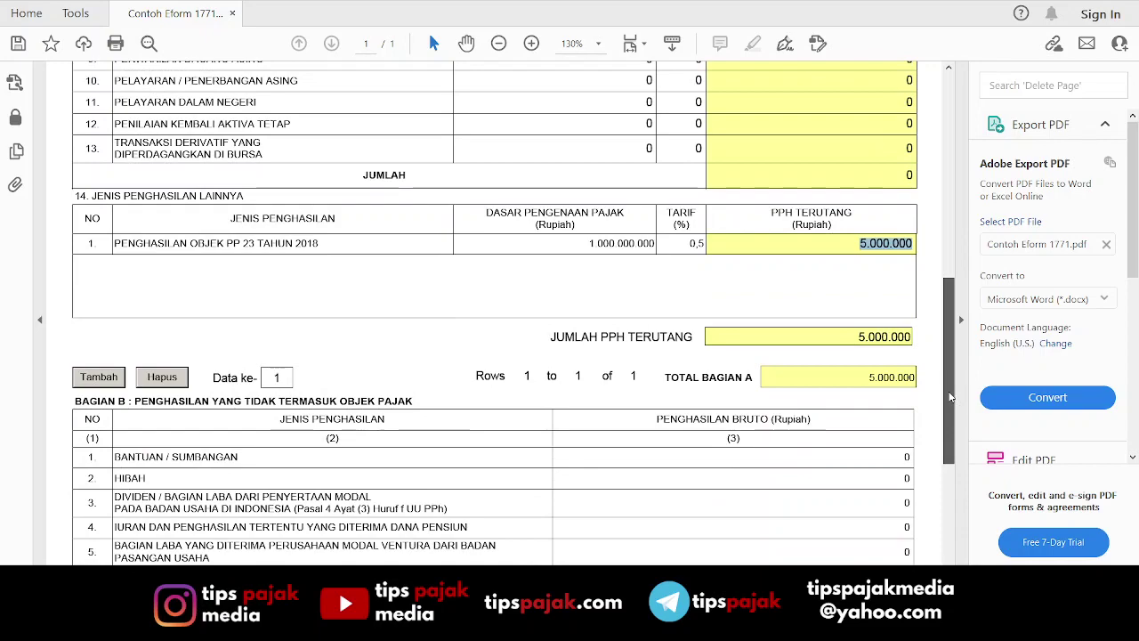
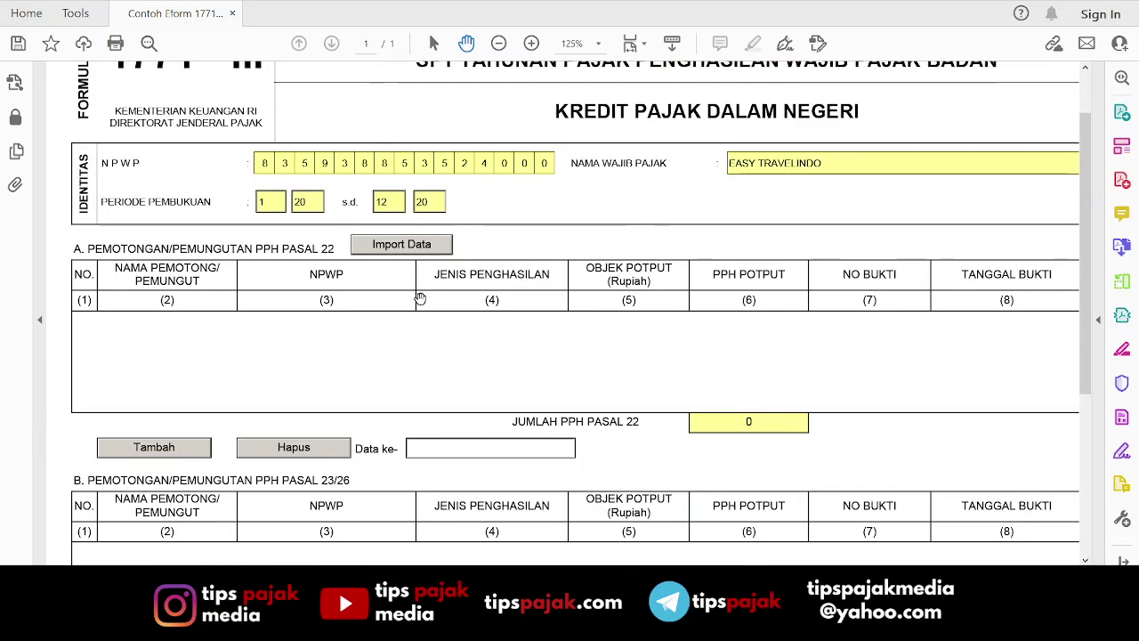
scroll(422, 297, down, 2)
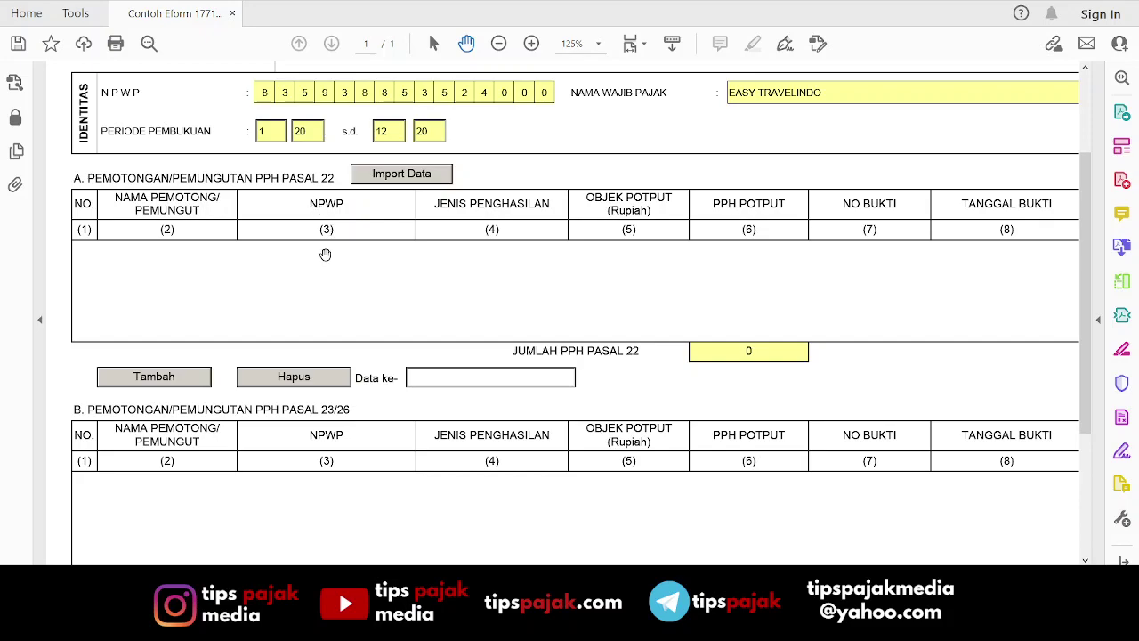
drag(378, 489, 437, 481)
scroll(437, 480, up, 2)
scroll(563, 394, right, 2)
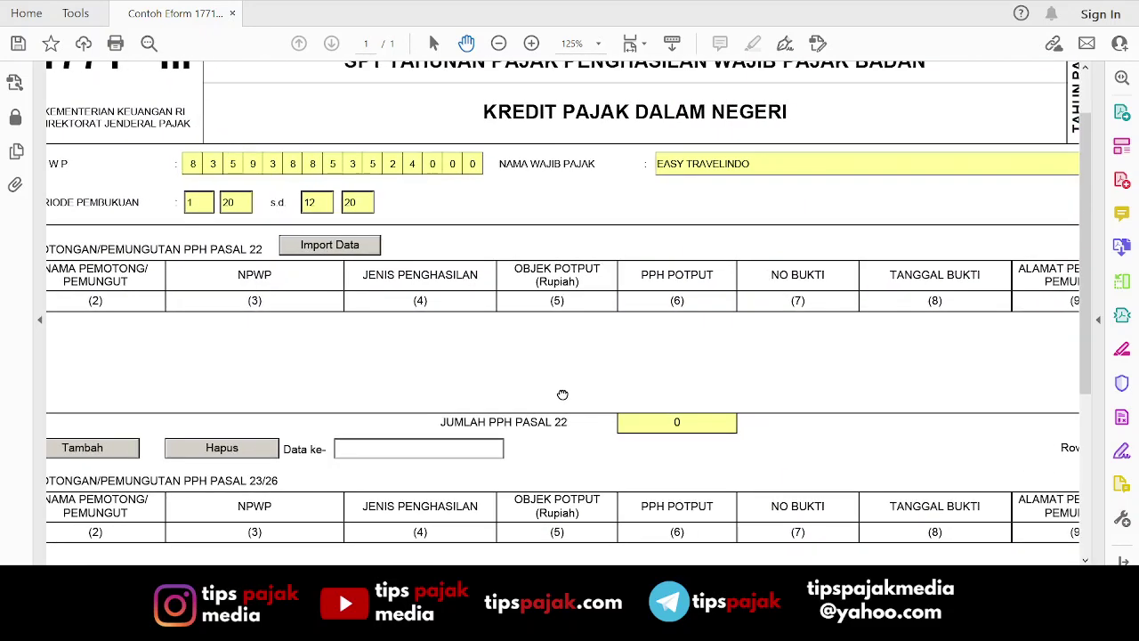
scroll(551, 330, down, 1)
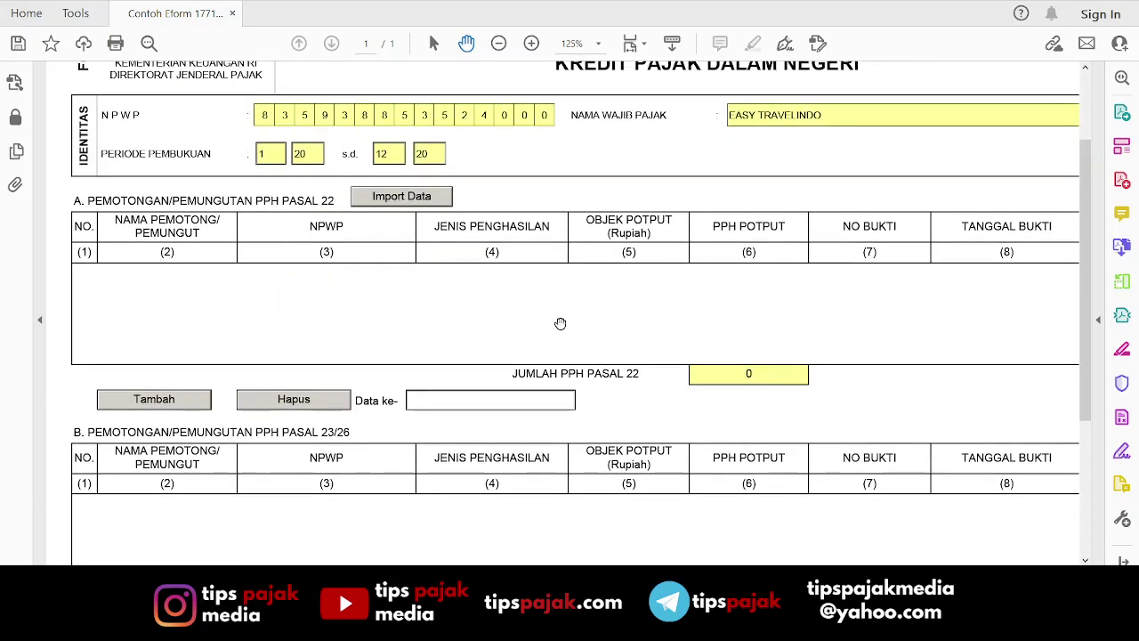
scroll(556, 325, down, 1)
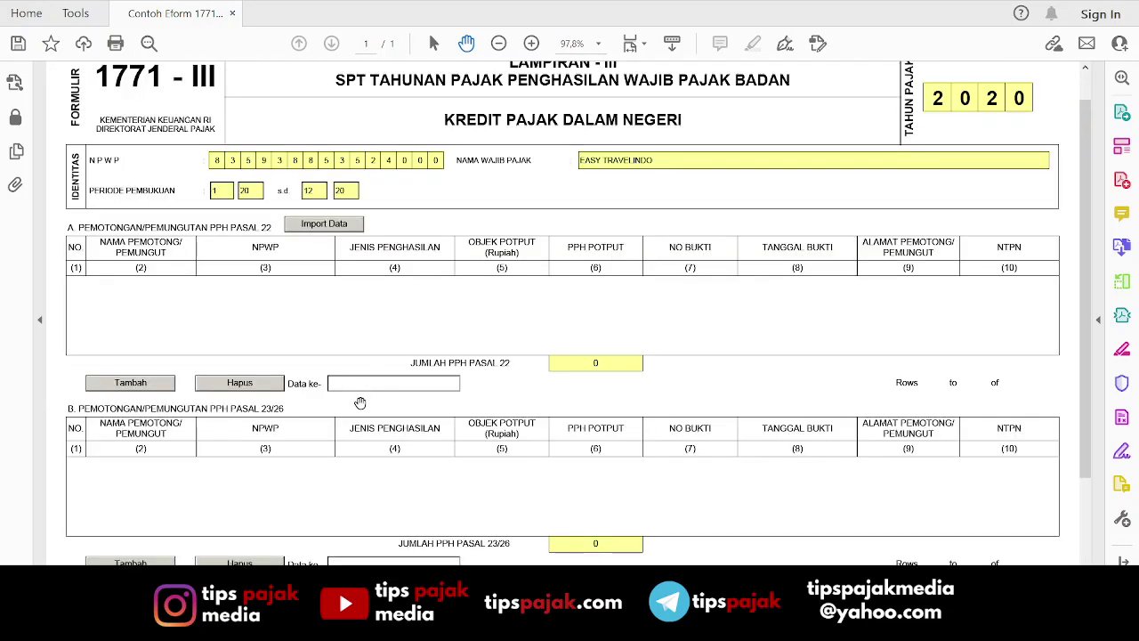
scroll(445, 318, up, 2)
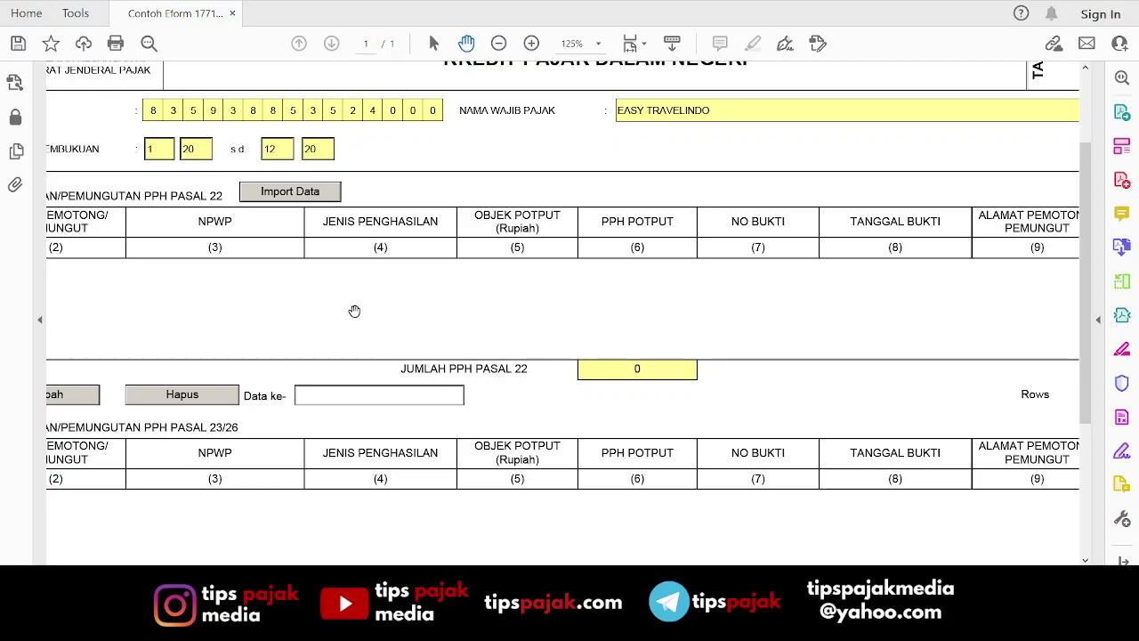
scroll(427, 317, down, 1)
scroll(400, 315, up, 2)
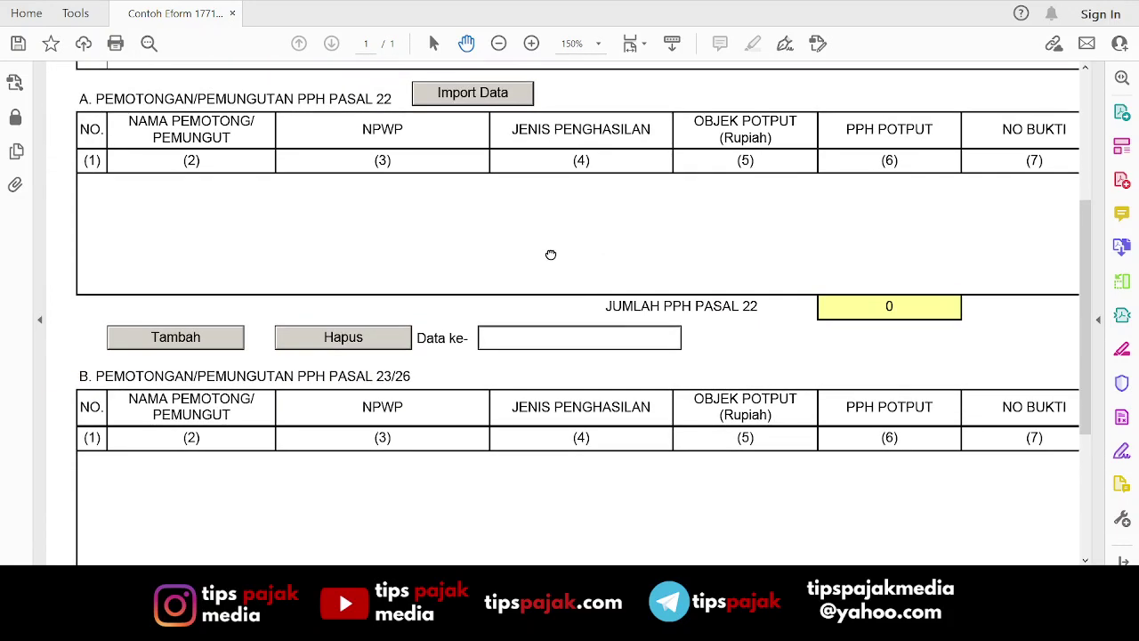
scroll(551, 255, down, 1)
Add a Pasal 23/26 row for BANK TERBESAR with its NPWP and income type Imbalan / Jasa Lainnya.
click(174, 517)
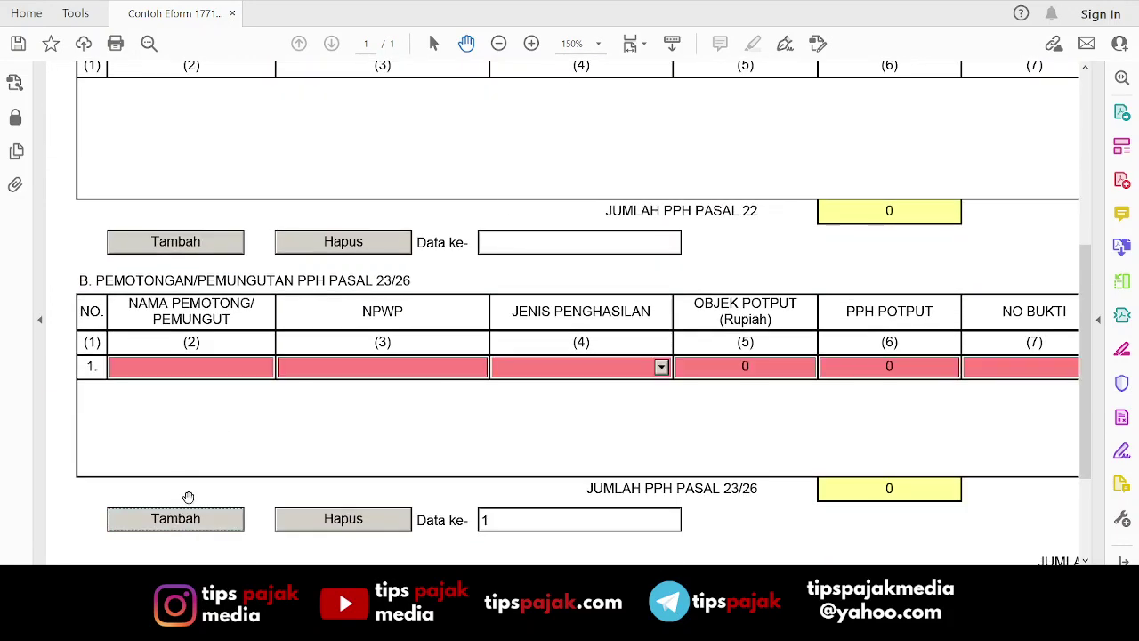
click(197, 370)
text(BANK TERBESAR)
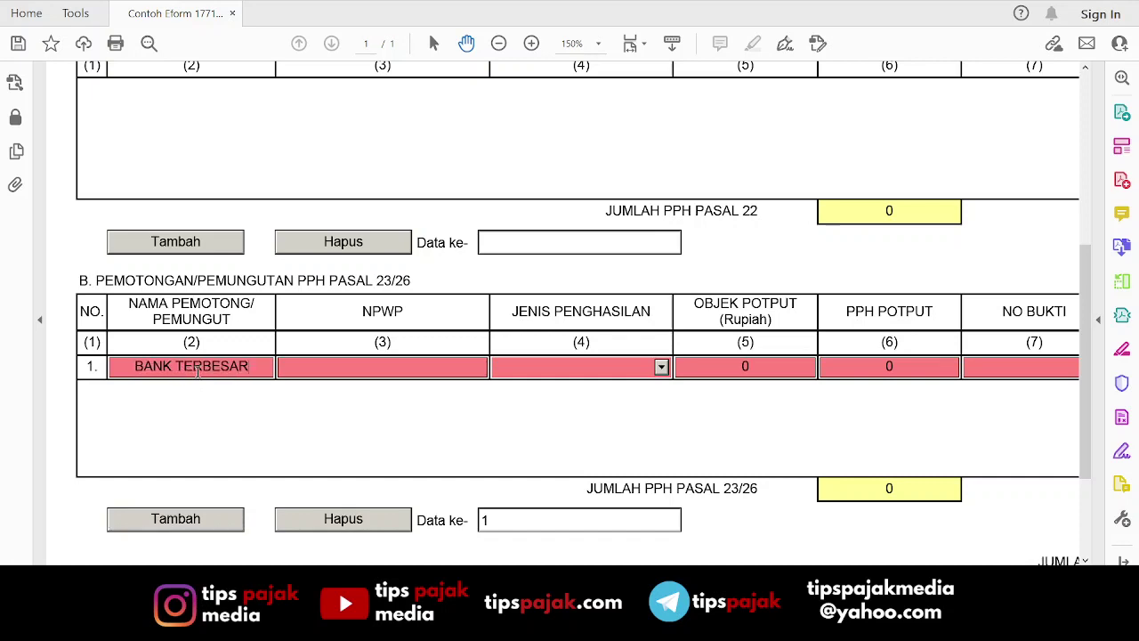
key(Tab)
text(0)
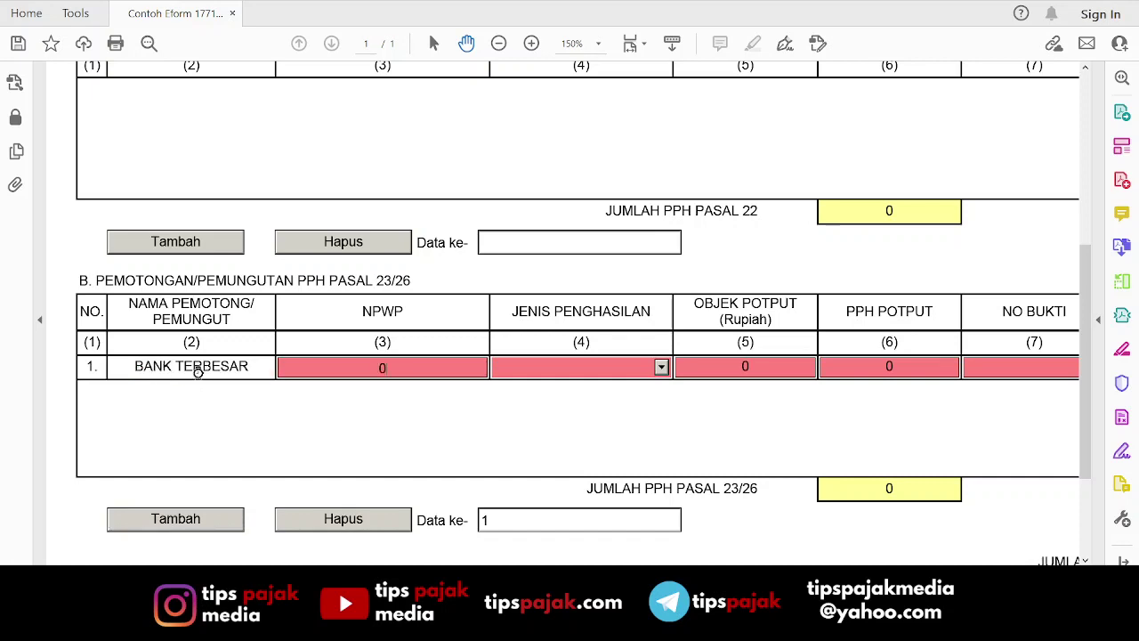
text(0.000.000.0-000.000)
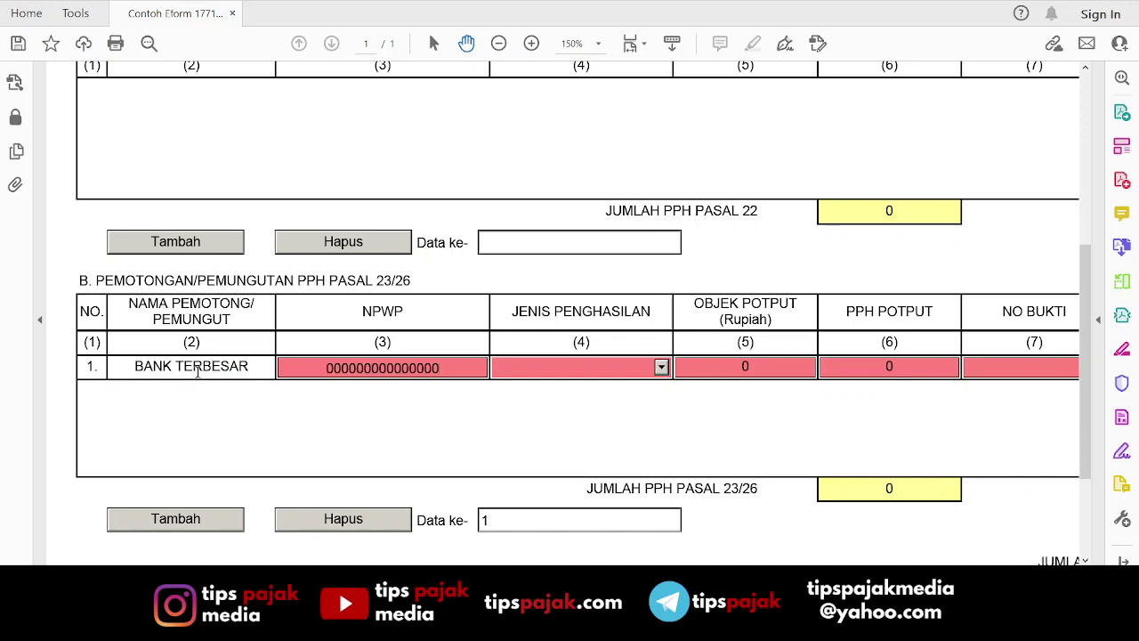
key(Tab)
click(661, 368)
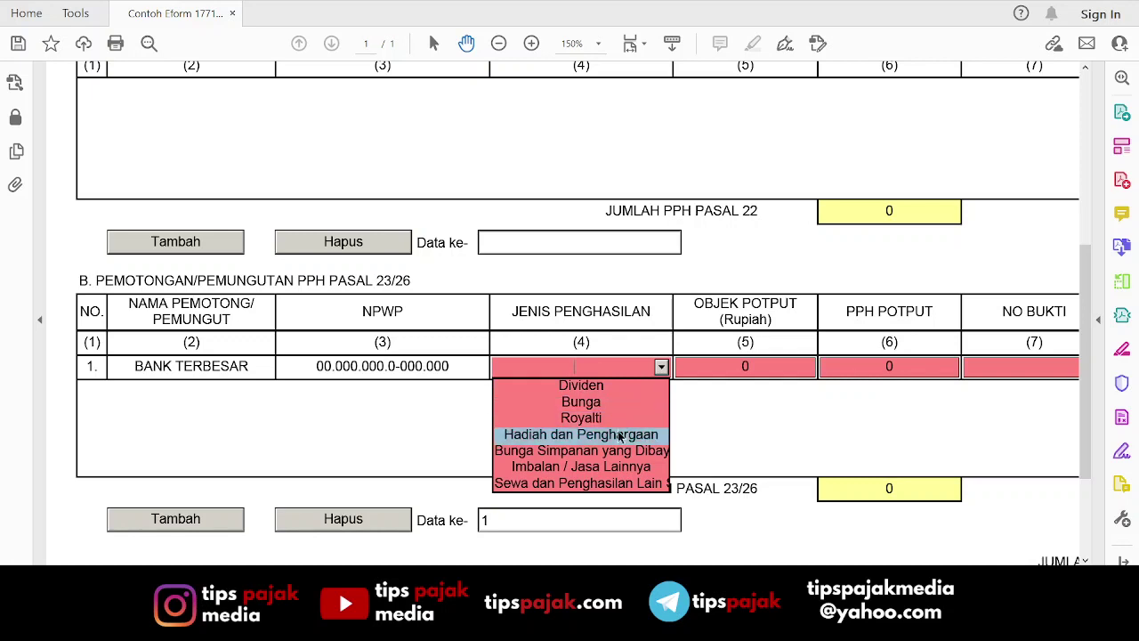
click(621, 467)
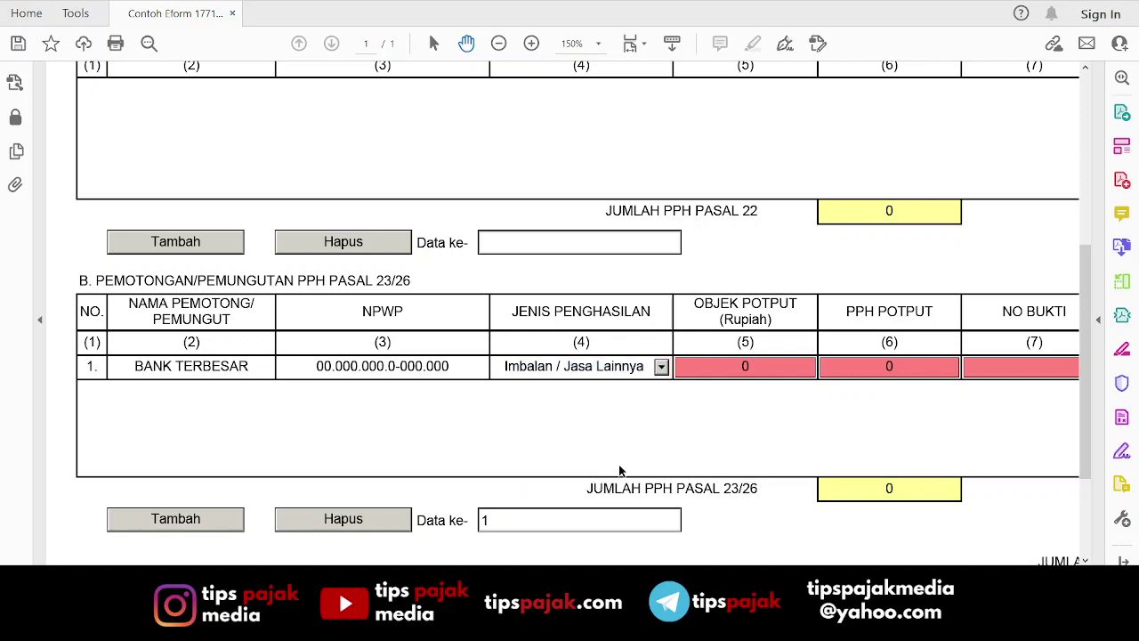
Enter object amount 100.000.000, tax withheld 2.000.000 and proof number 00123.
click(767, 376)
text(100.)
text(000.000)
key(Tab)
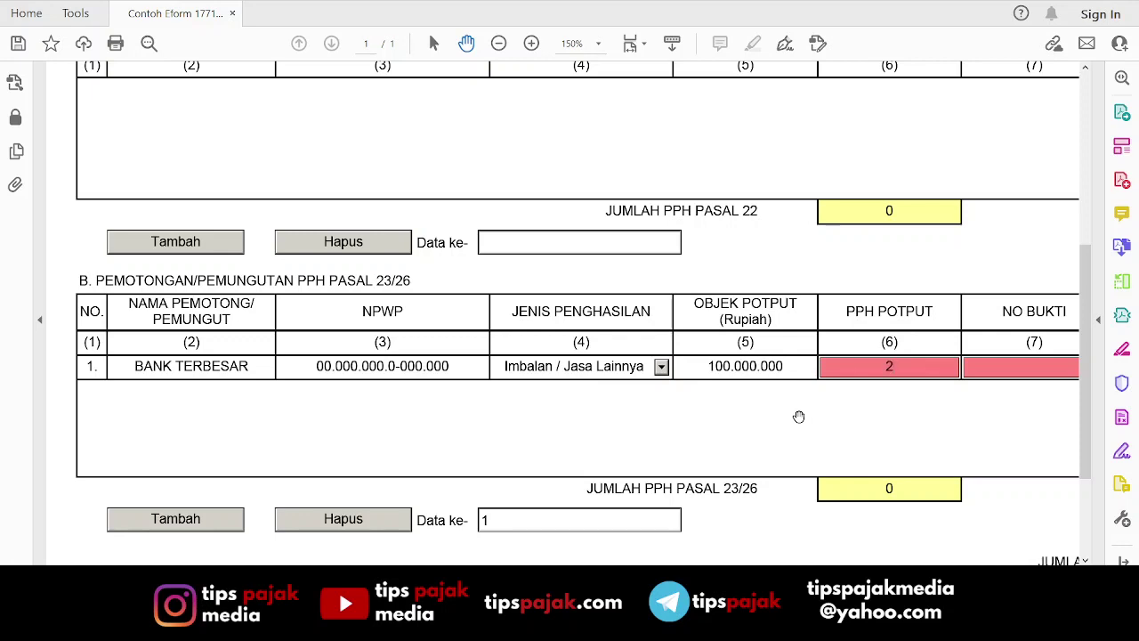
text(000000)
key(Tab)
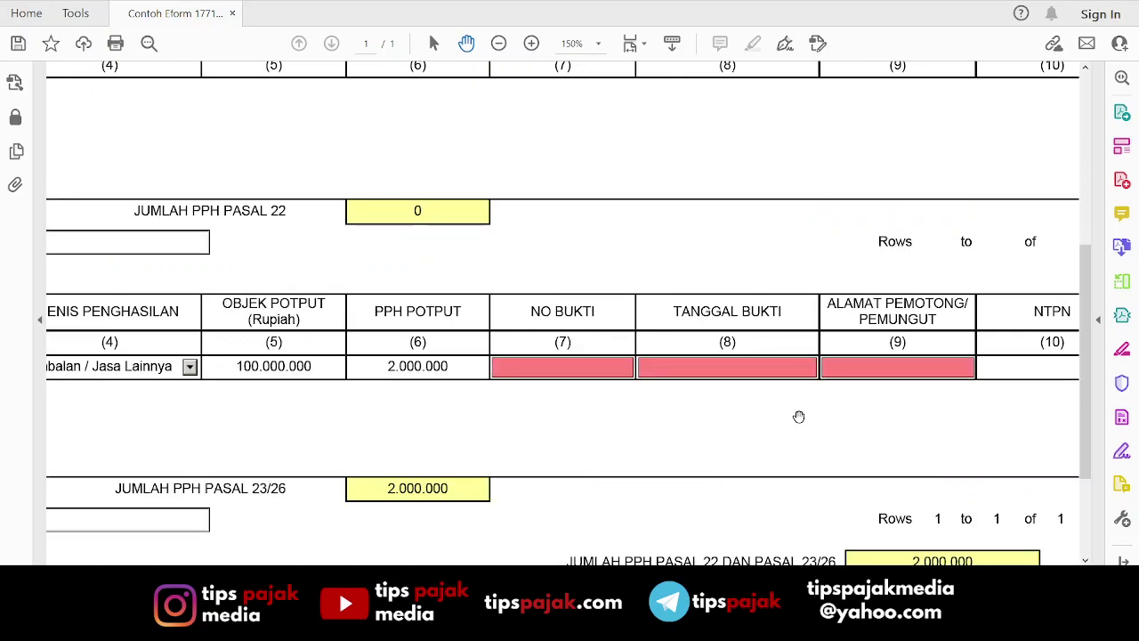
text(00123)
key(Tab)
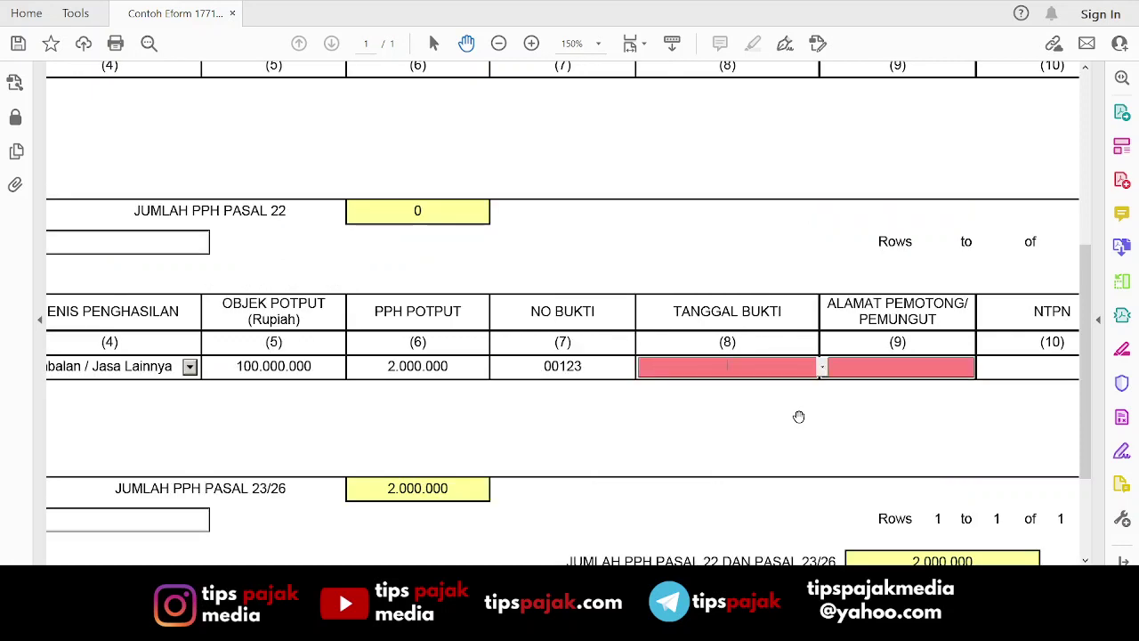
Set the proof date to 29/12/2020 and fill in the withholder's address and the NTPN.
click(823, 369)
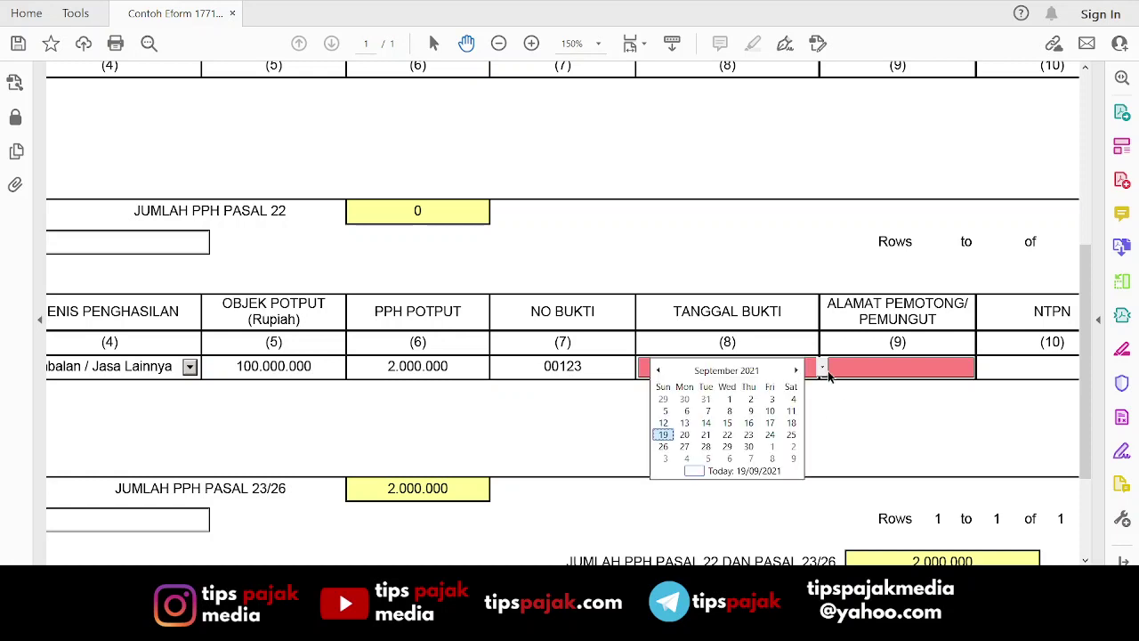
click(659, 371)
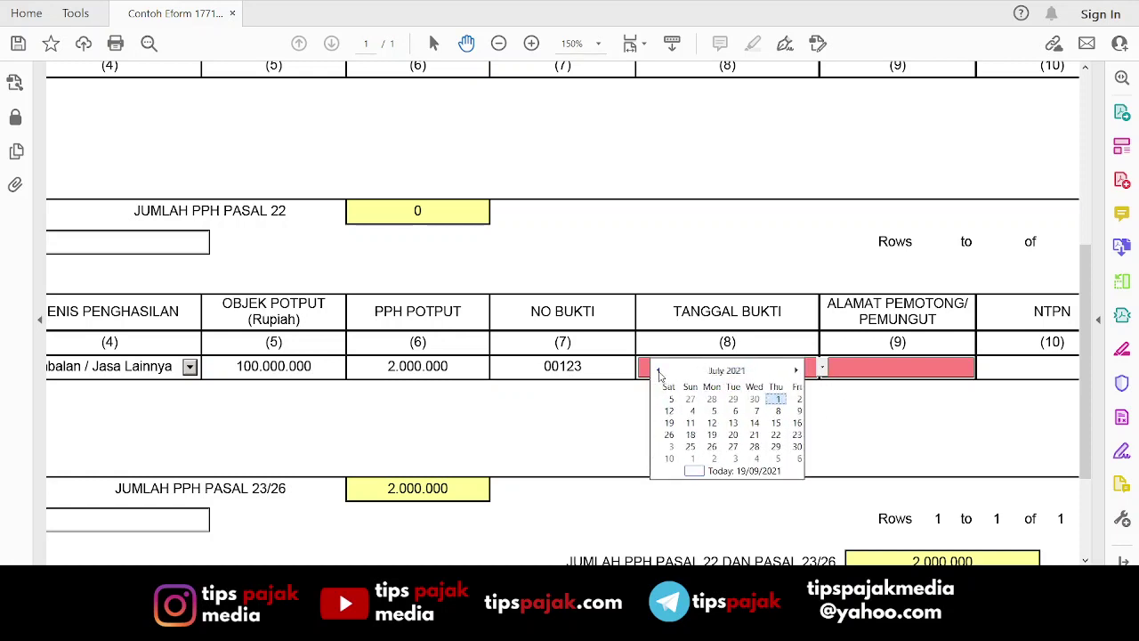
click(659, 372)
click(658, 372)
click(658, 372)
click(659, 372)
click(659, 372)
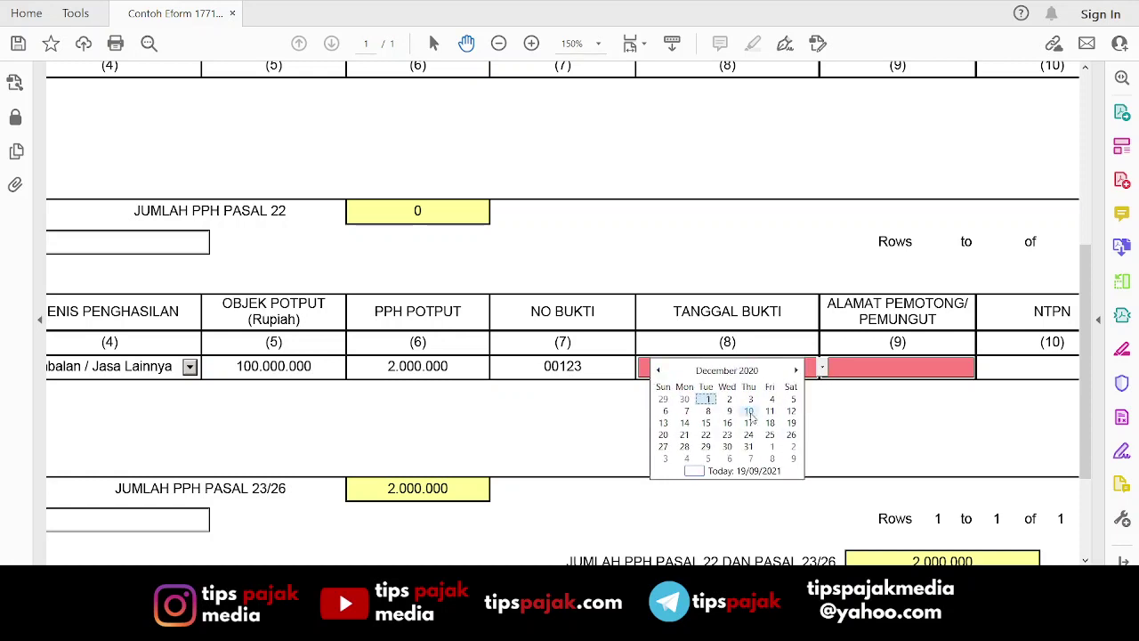
click(705, 446)
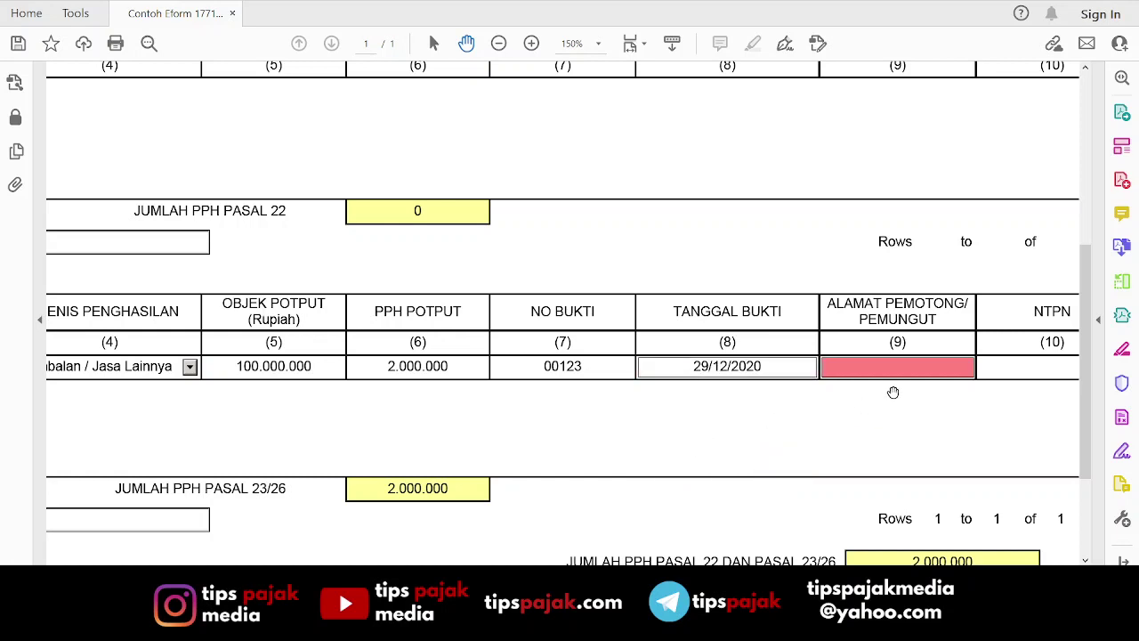
text(JAKARTA SELATAN)
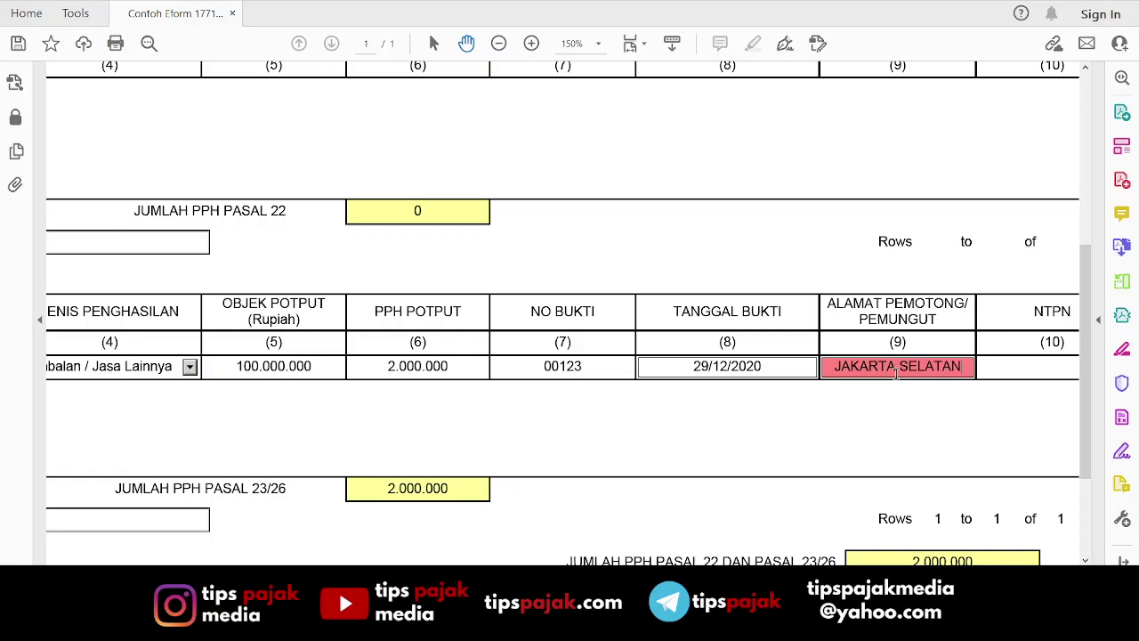
key(Tab)
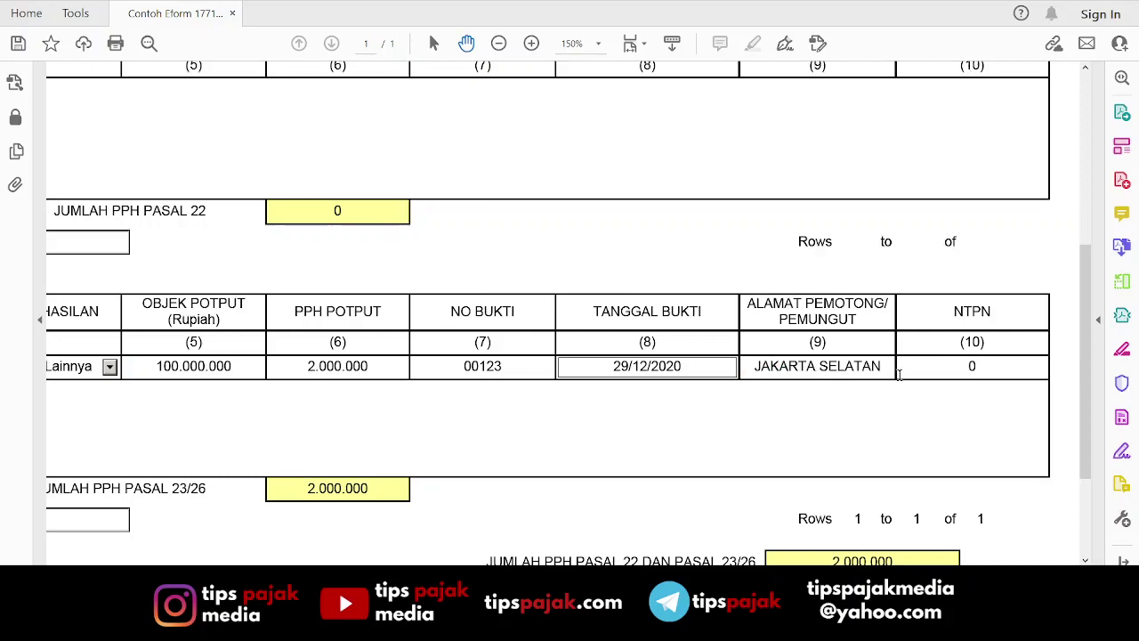
text(1234567890123456)
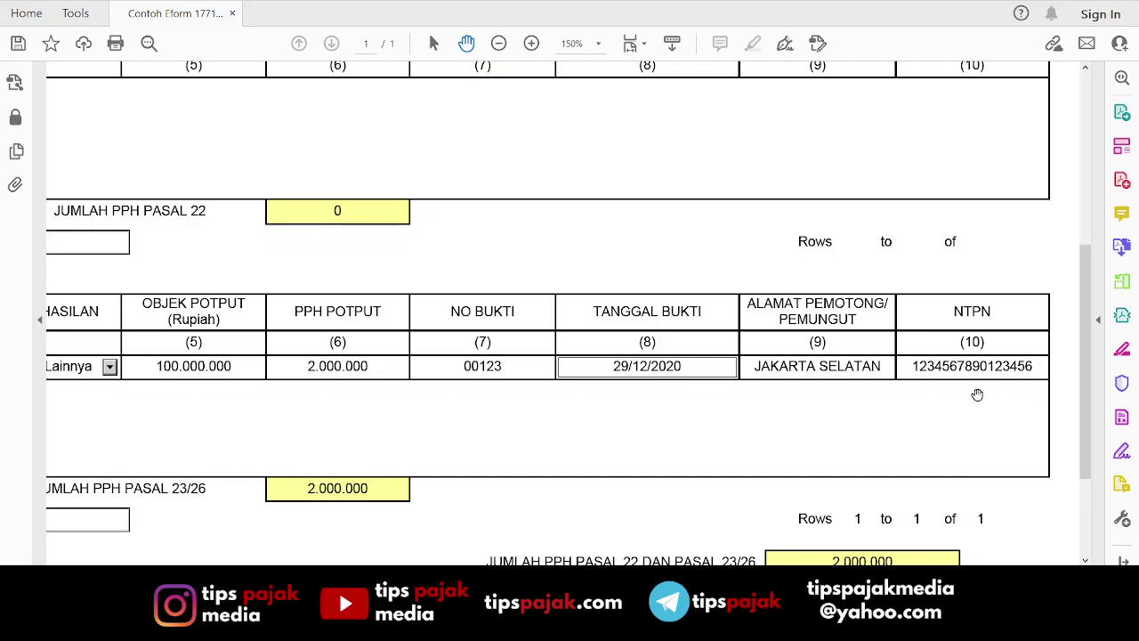
scroll(905, 392, down, 4)
Return to the top of the form and load the LAMPIRAN II attachment from the page list.
scroll(806, 528, left, 2)
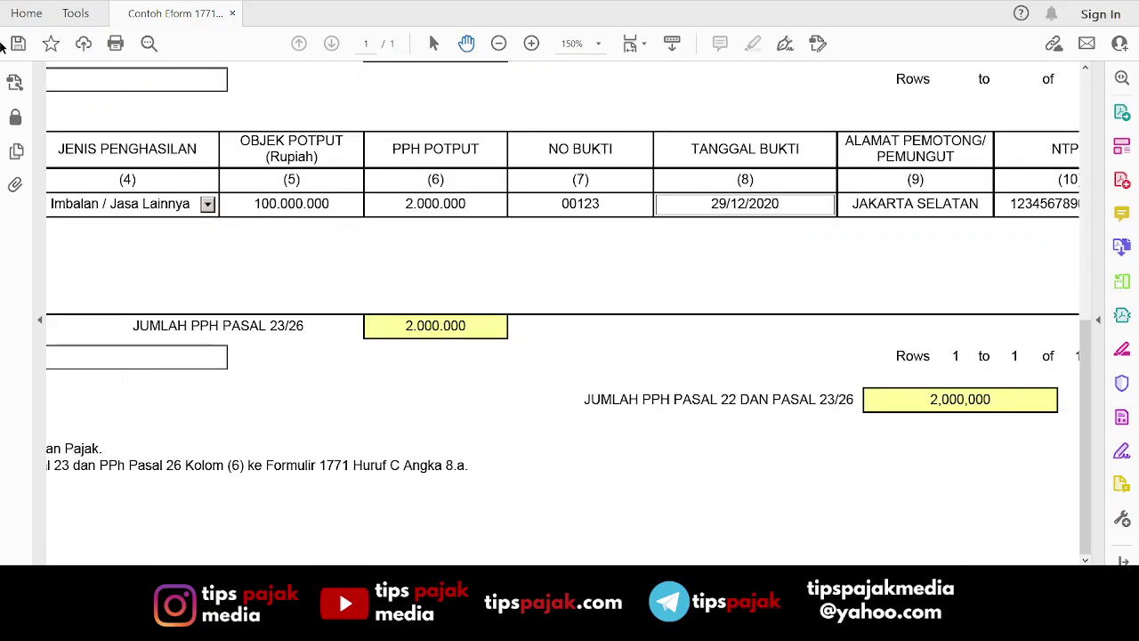
scroll(890, 445, up, 4)
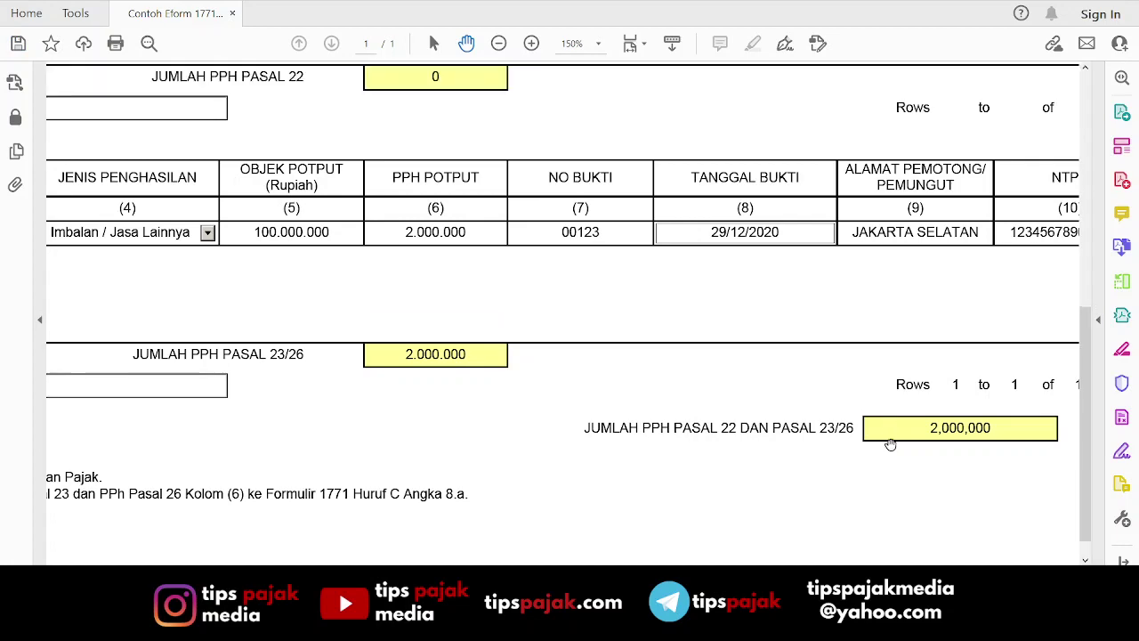
scroll(819, 390, down, 1)
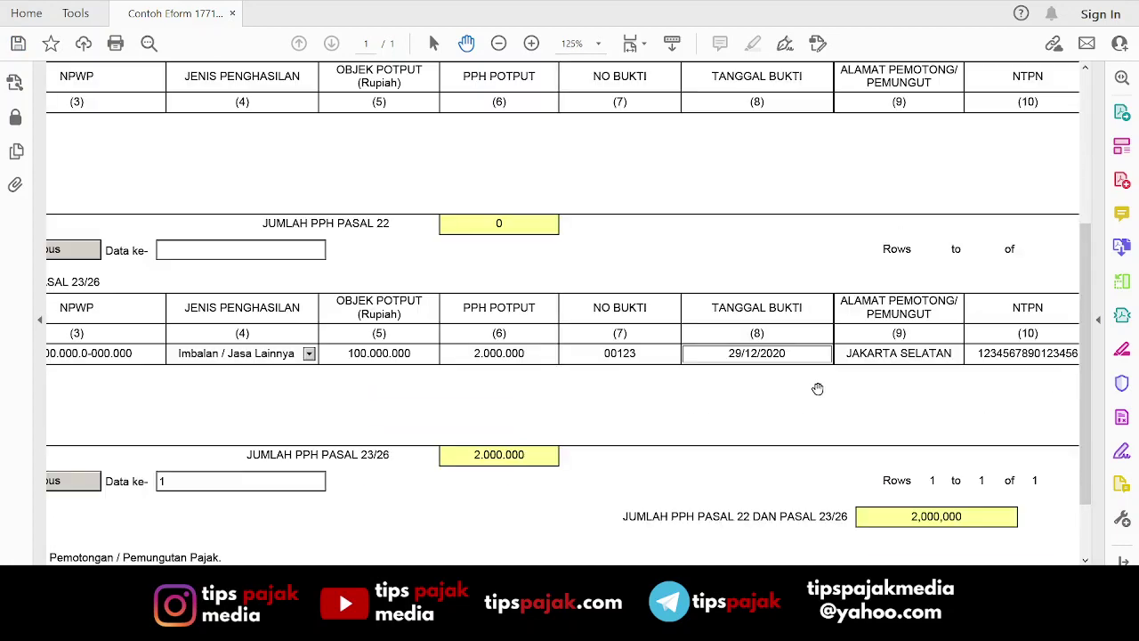
scroll(488, 194, up, 6)
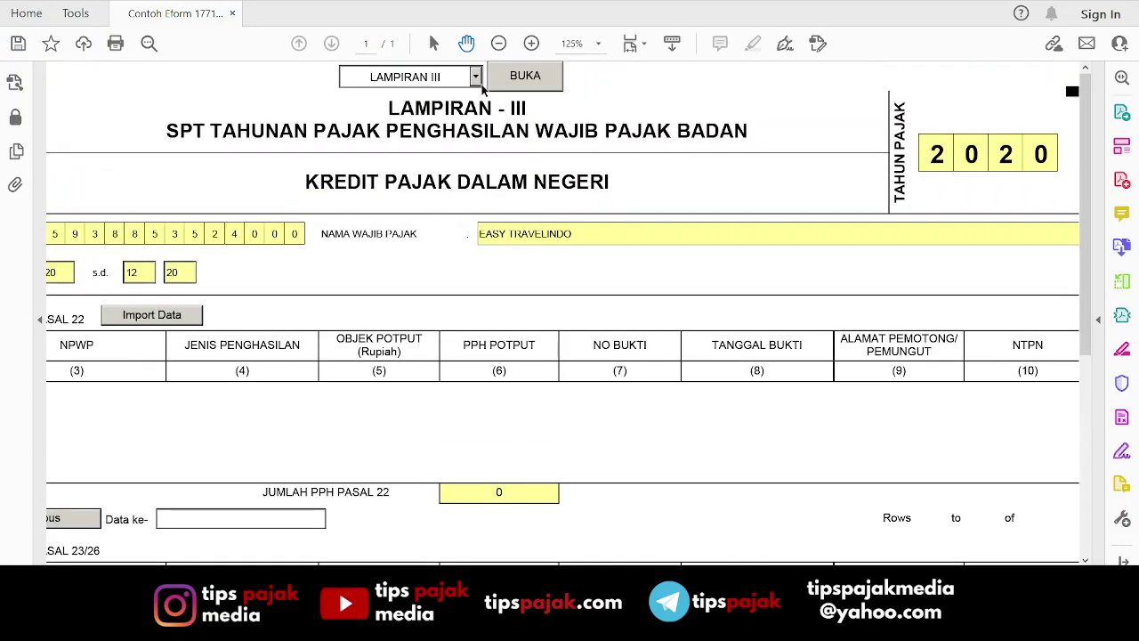
click(477, 80)
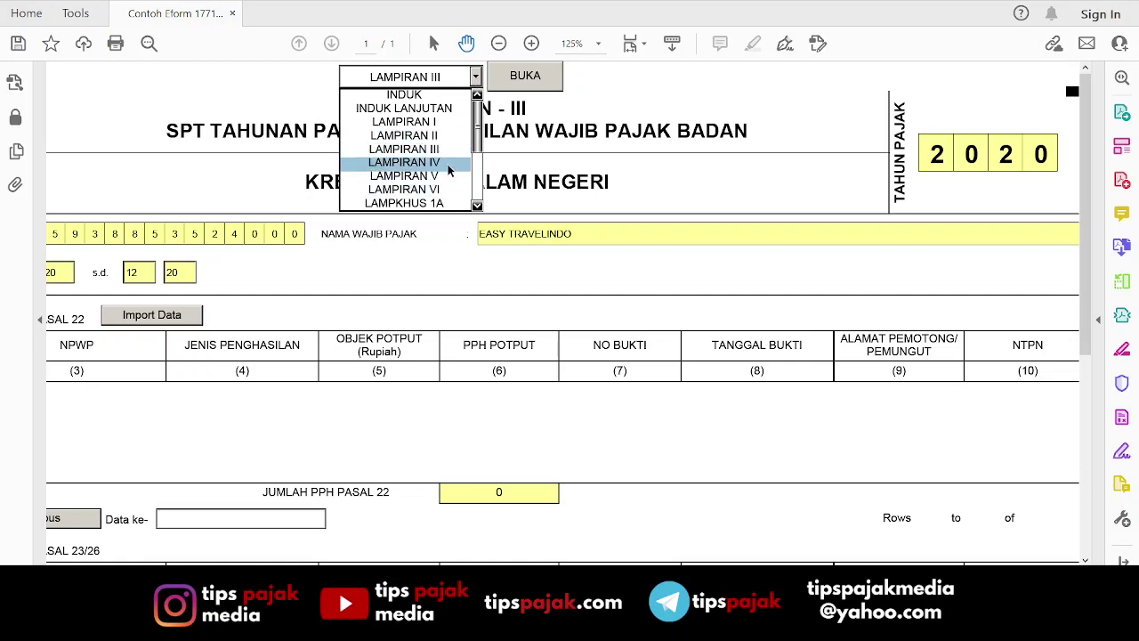
click(427, 136)
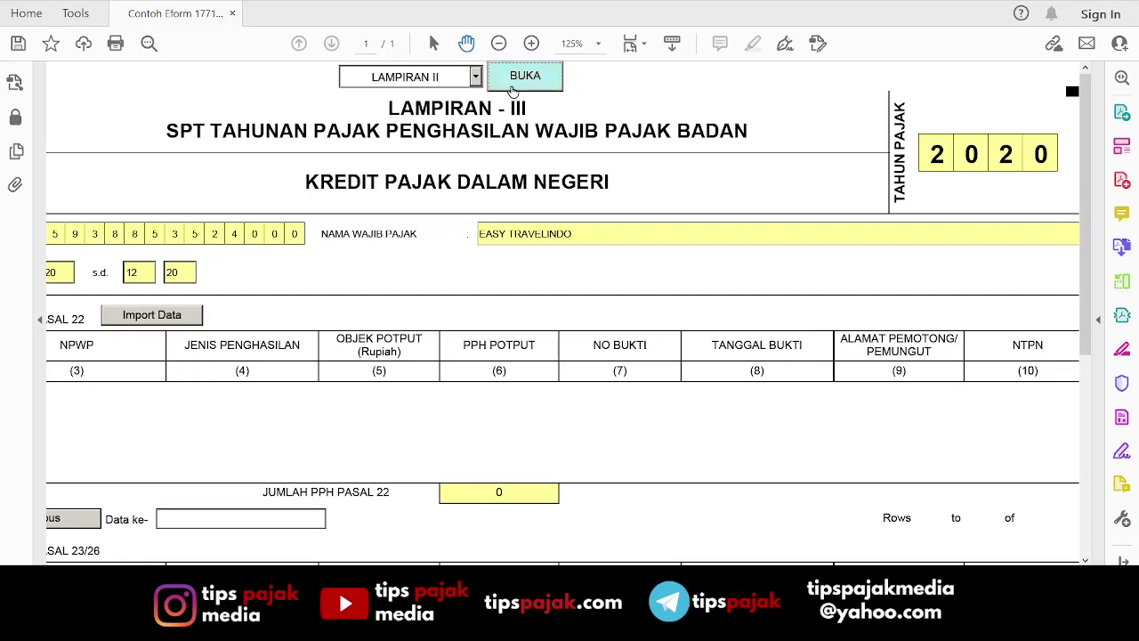
click(514, 89)
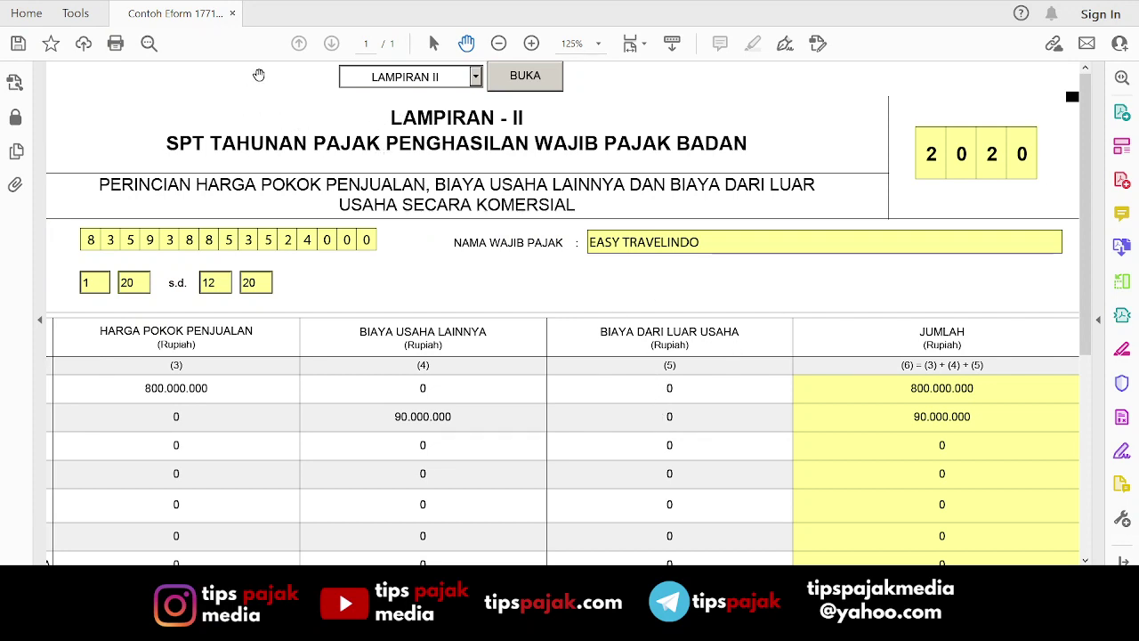
drag(384, 213, 587, 187)
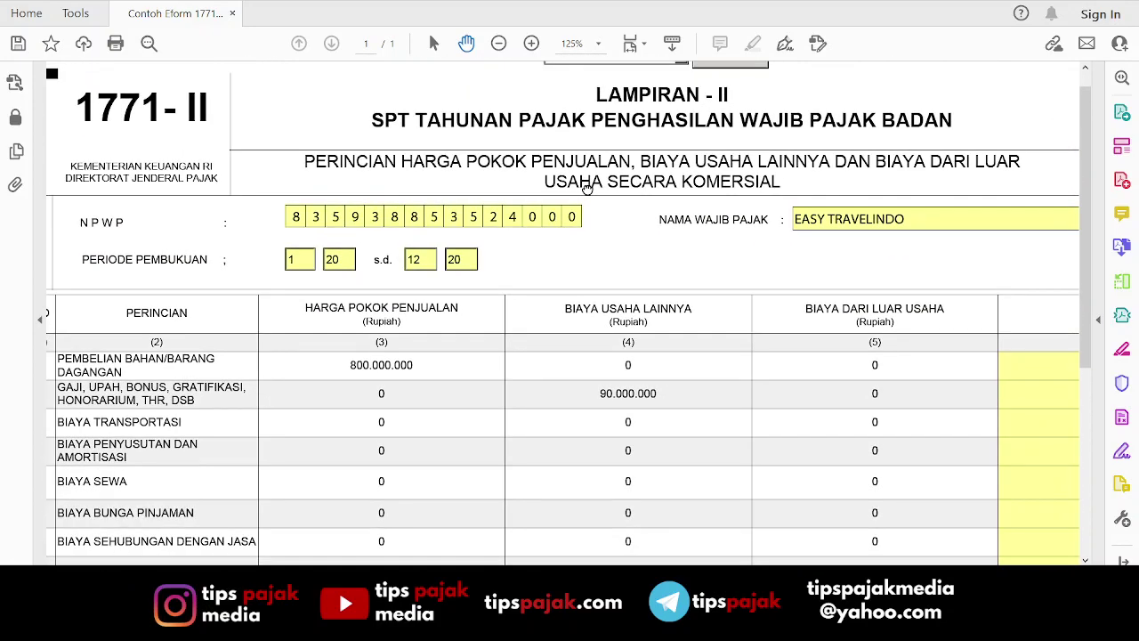
drag(587, 187, 610, 153)
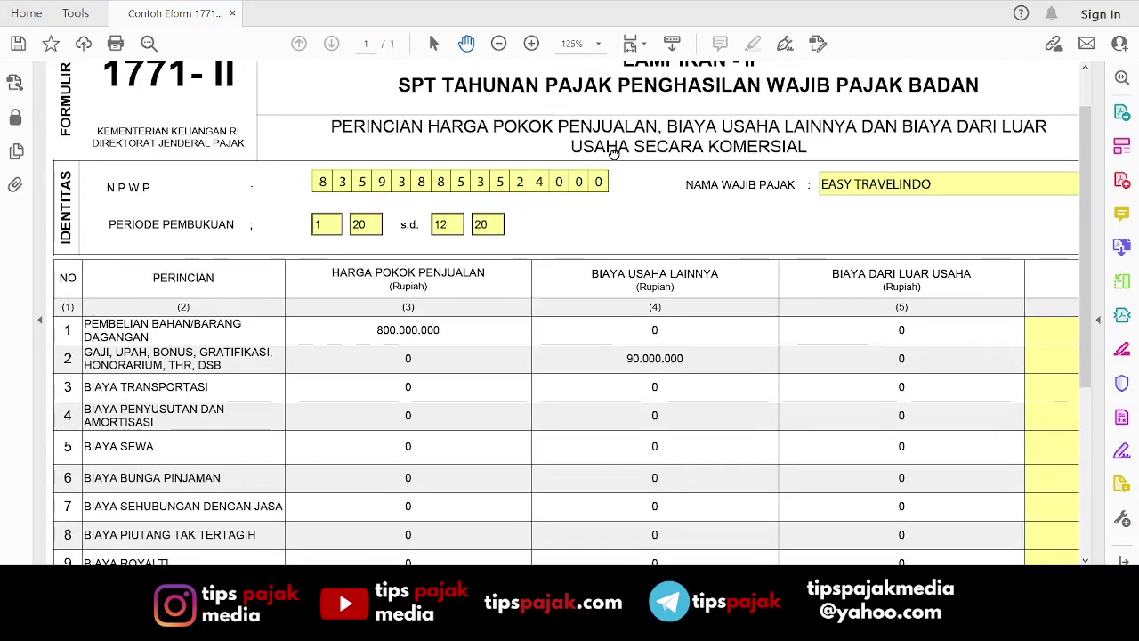
drag(557, 275, 566, 118)
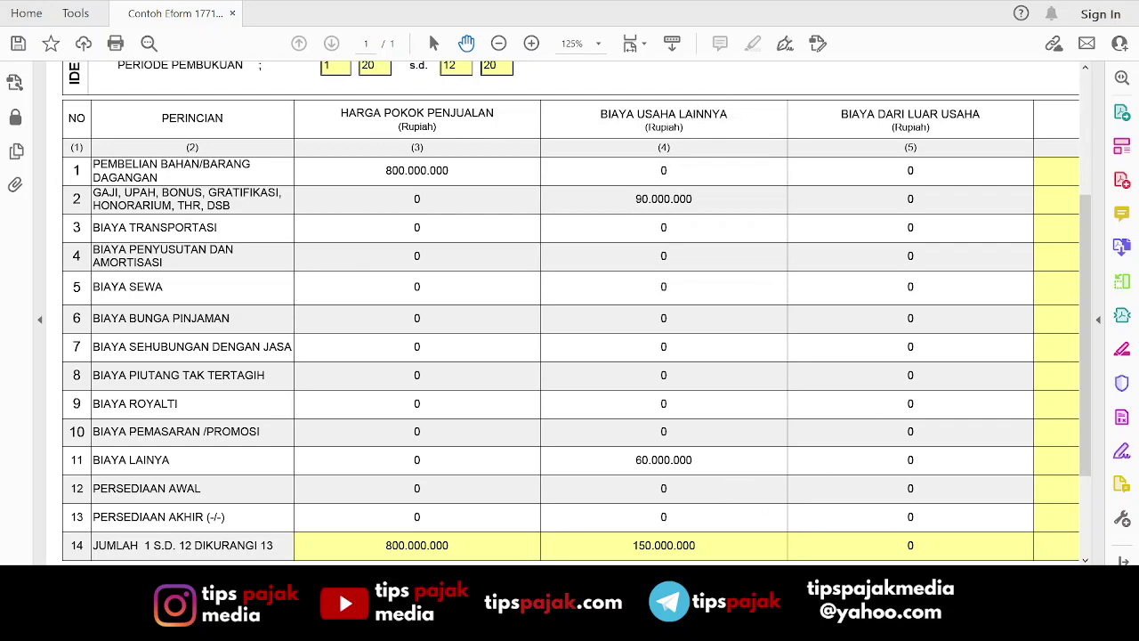
scroll(1077, 335, right, 4)
scroll(1077, 335, left, 4)
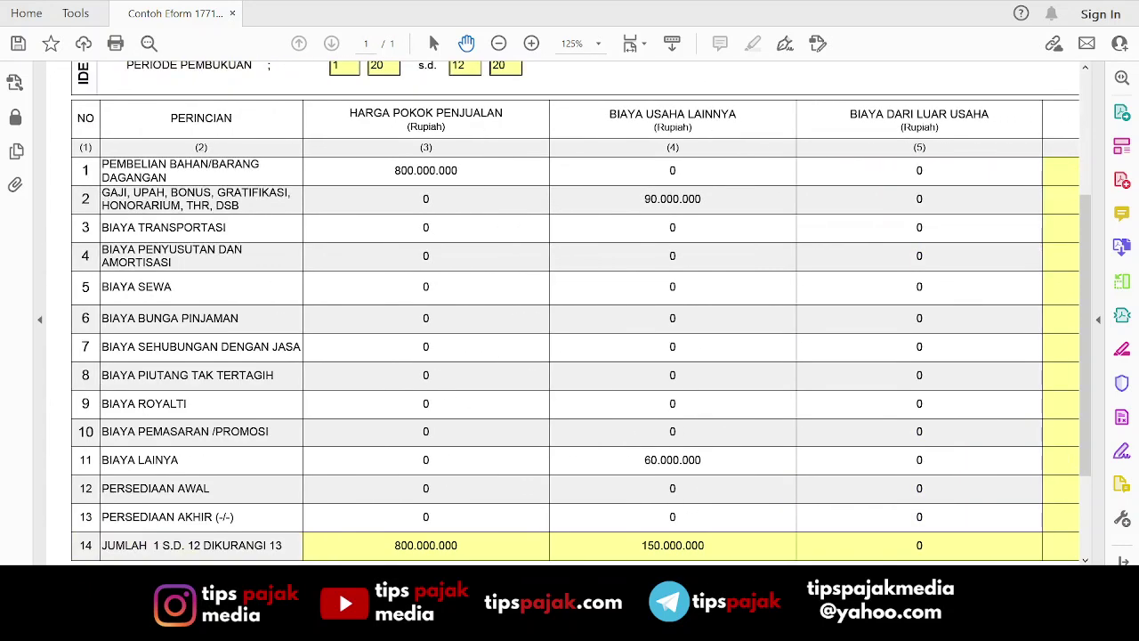
scroll(1076, 335, down, 2)
scroll(1077, 335, up, 5)
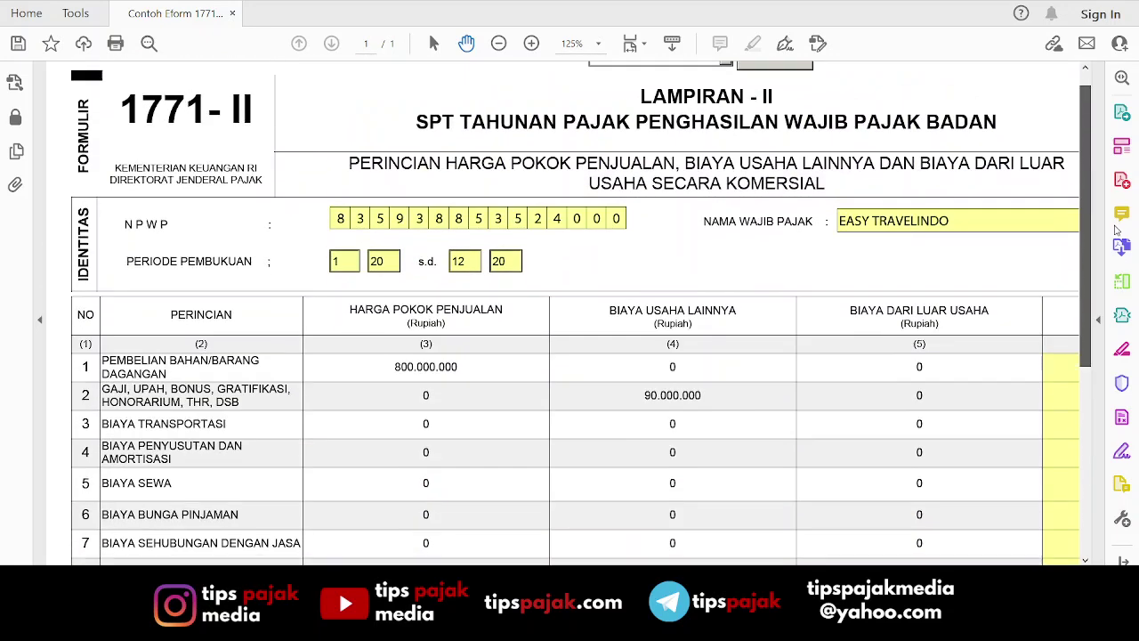
scroll(1088, 249, up, 1)
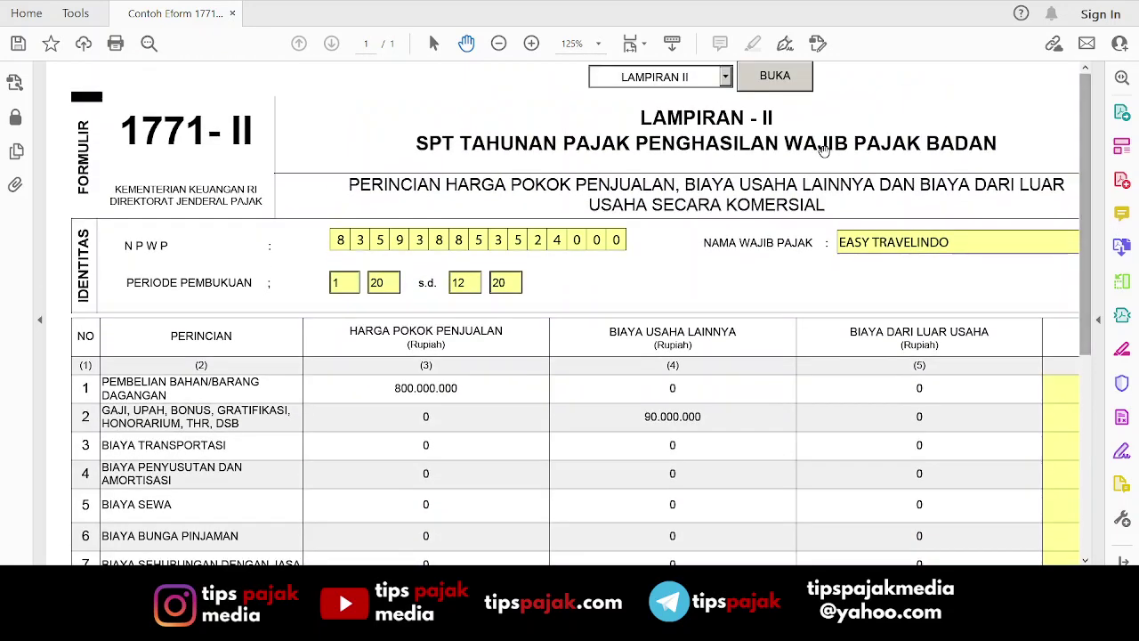
Load LAMPIRAN I, review its lines 1a–3, then select LAMPIRAN II in the sheet list.
click(727, 77)
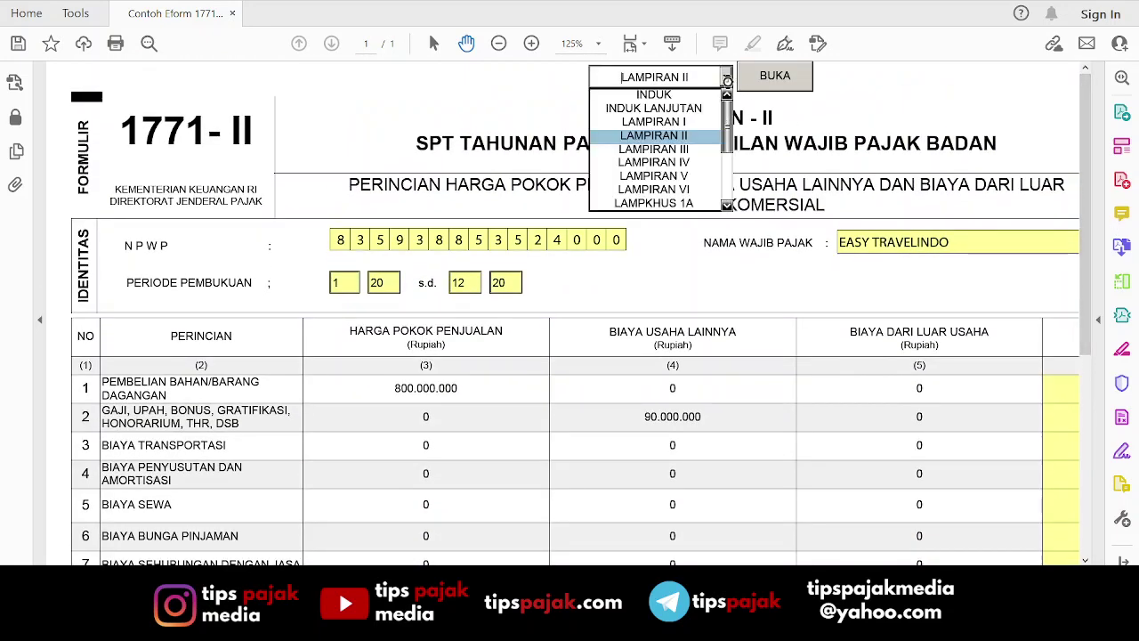
click(701, 120)
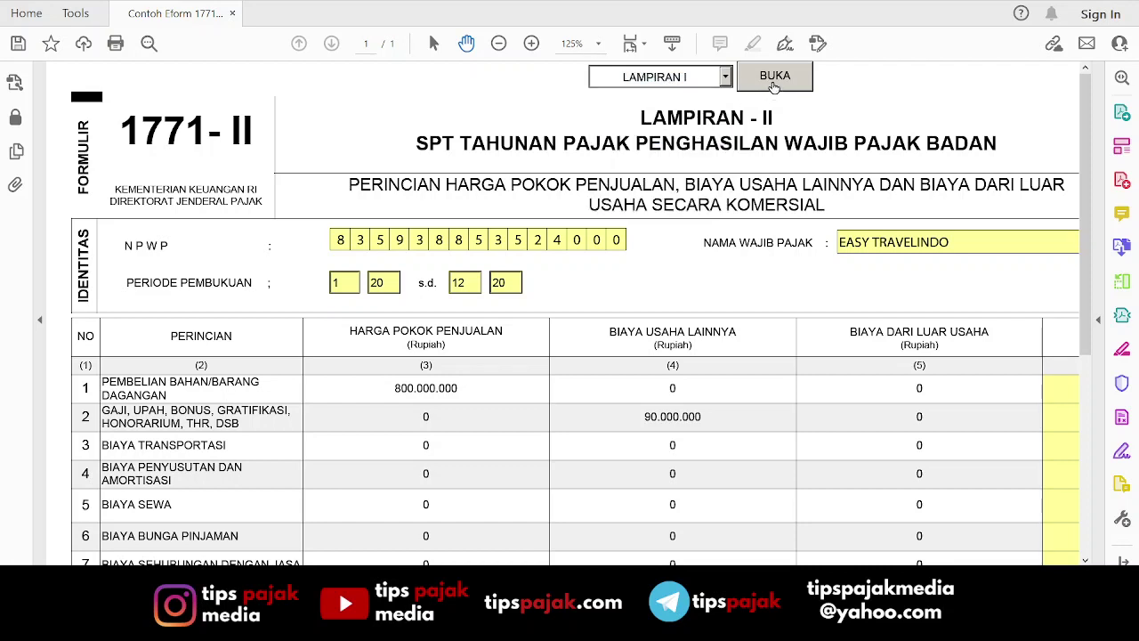
click(774, 80)
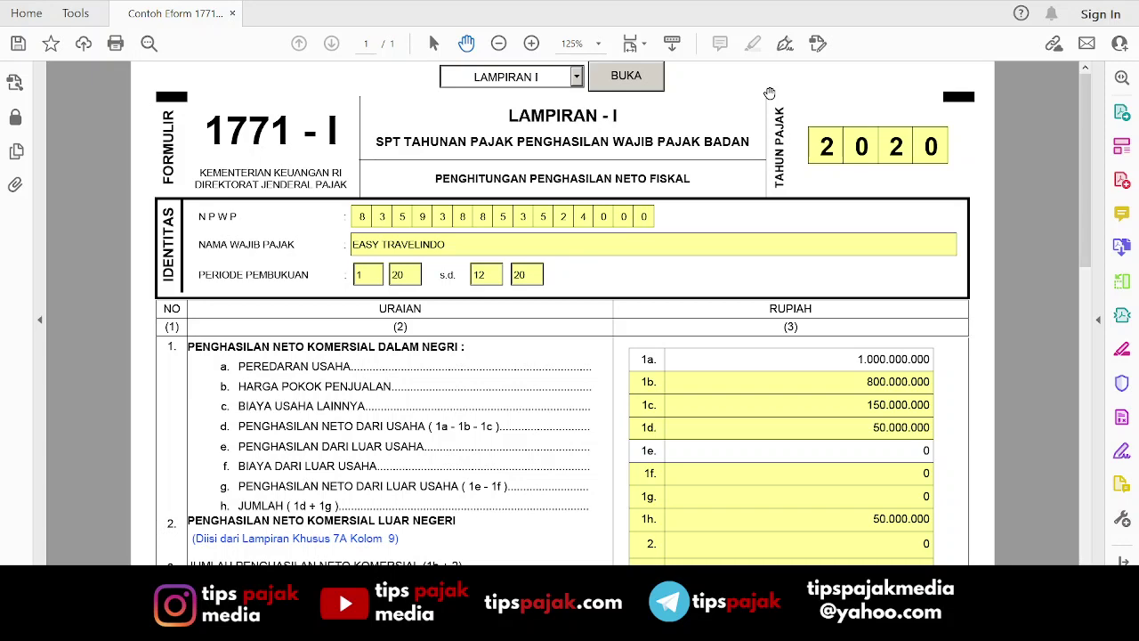
drag(1082, 168, 1100, 230)
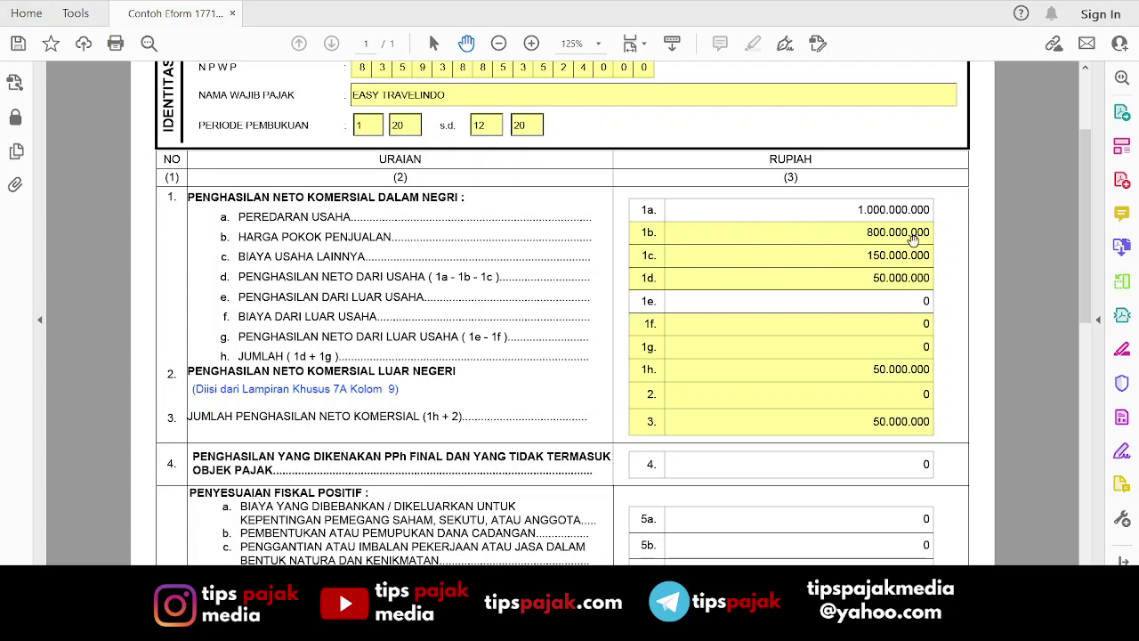
drag(1085, 278, 1083, 218)
click(576, 77)
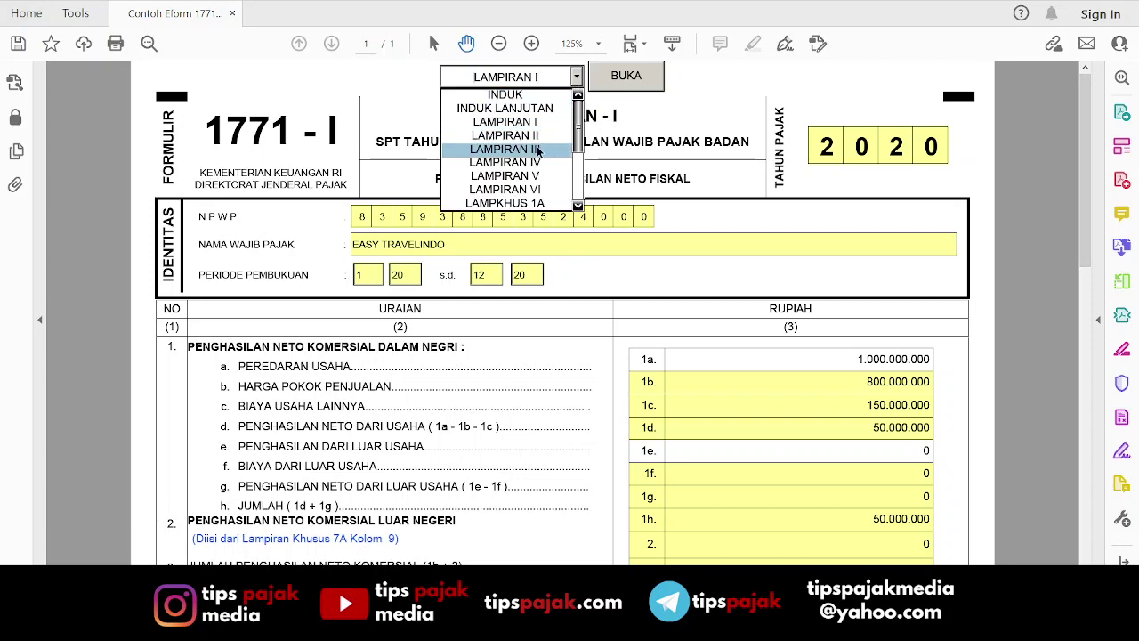
click(534, 135)
click(618, 82)
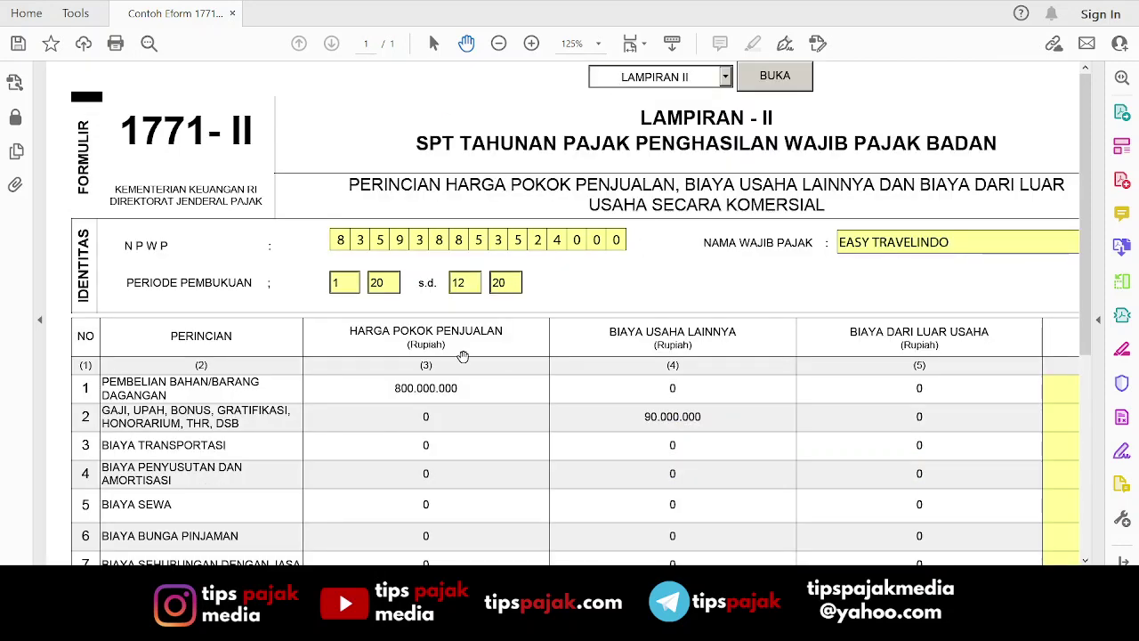
scroll(460, 364, down, 8)
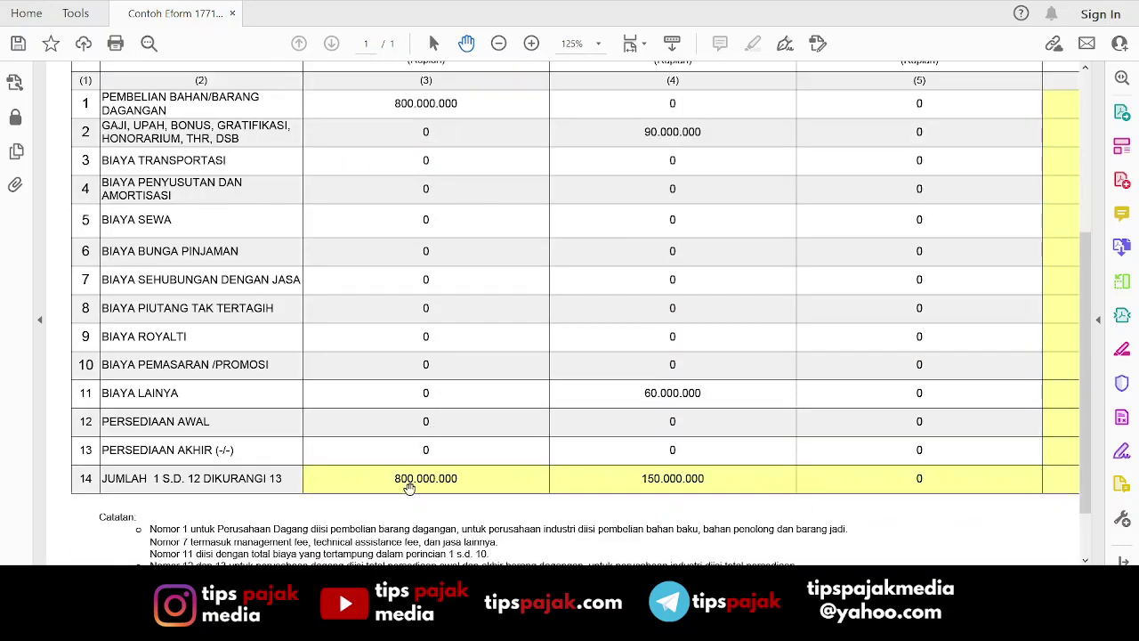
scroll(498, 267, up, 8)
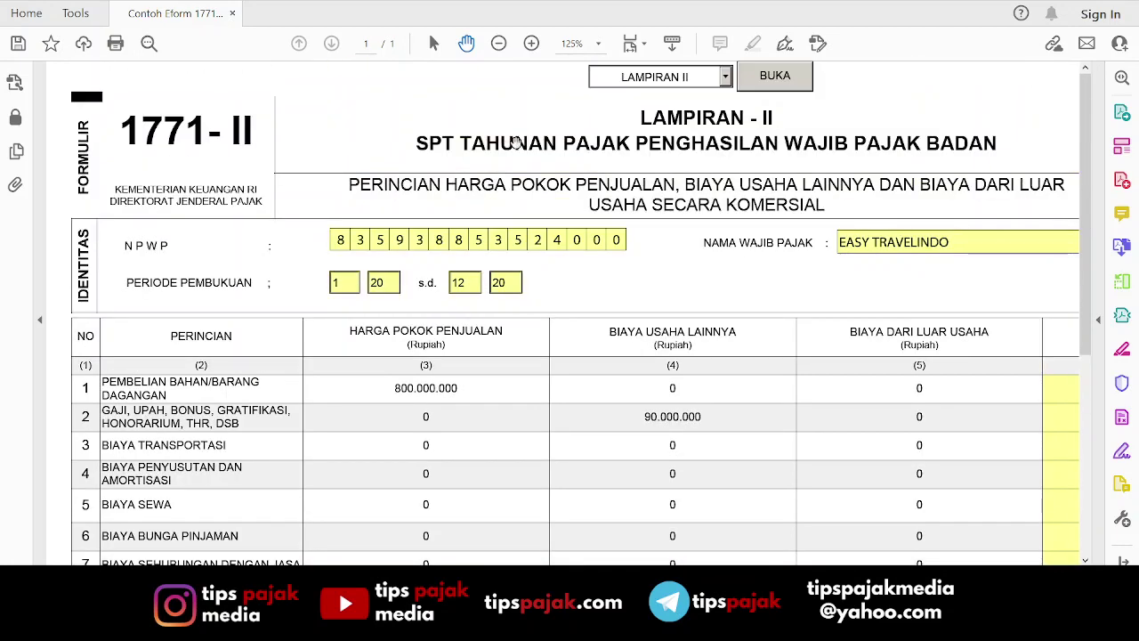
click(681, 122)
mouse_move(1085, 201)
mouse_down()
mouse_move(1089, 394)
mouse_move(1089, 184)
mouse_up()
click(768, 76)
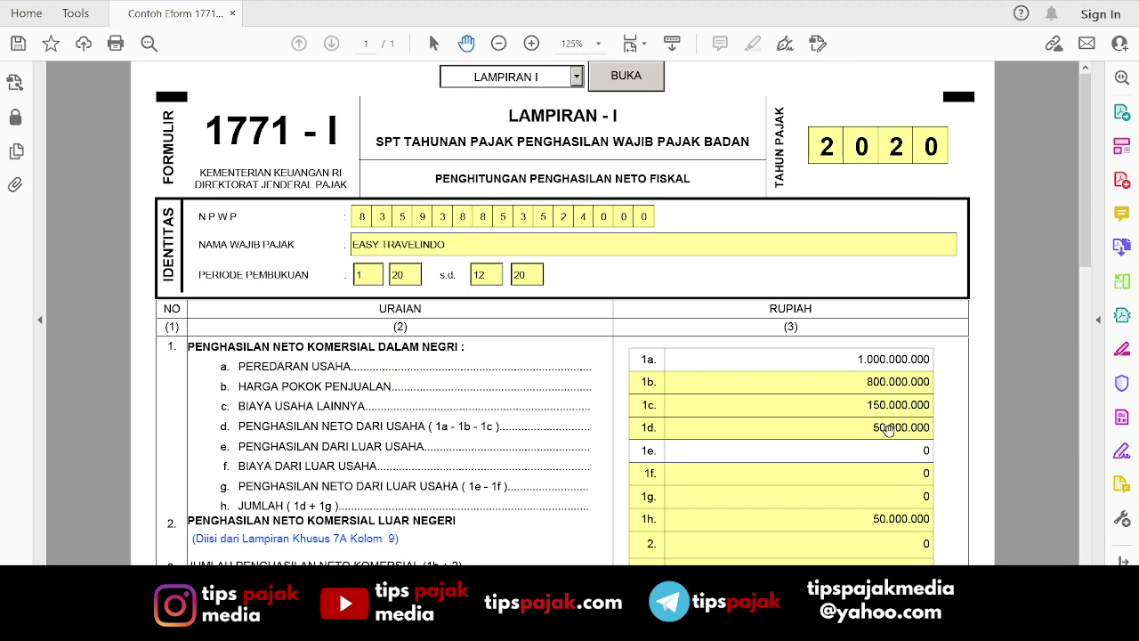
Enter 50.000.000 in Lampiran I line 4 and return to the top of the sheet.
drag(1084, 227, 1075, 347)
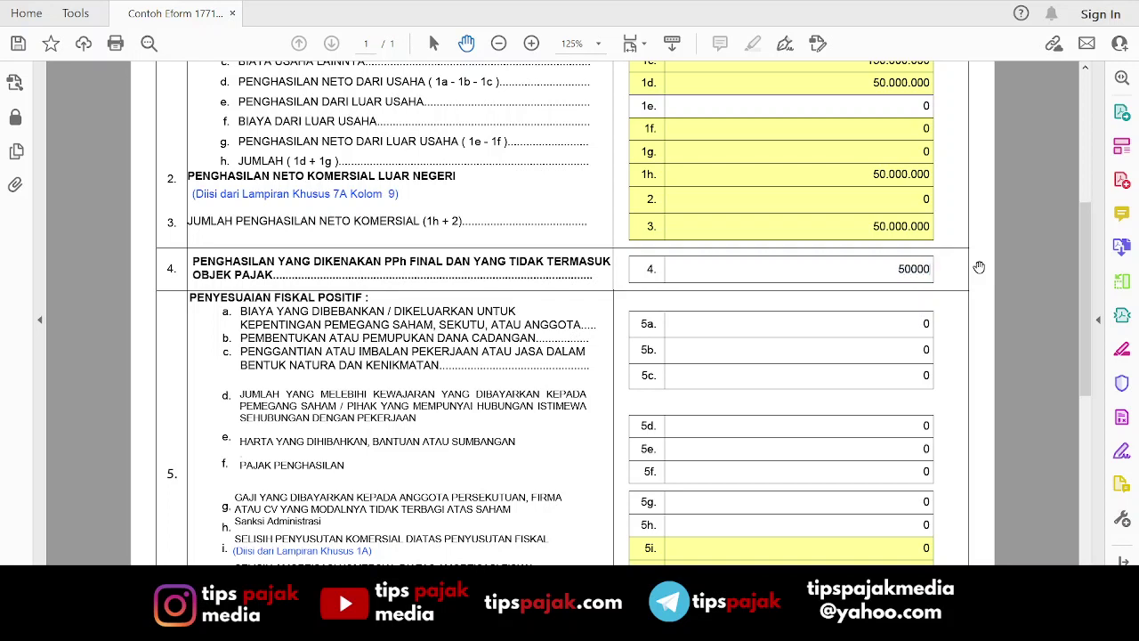
key(Tab)
scroll(926, 310, up, 8)
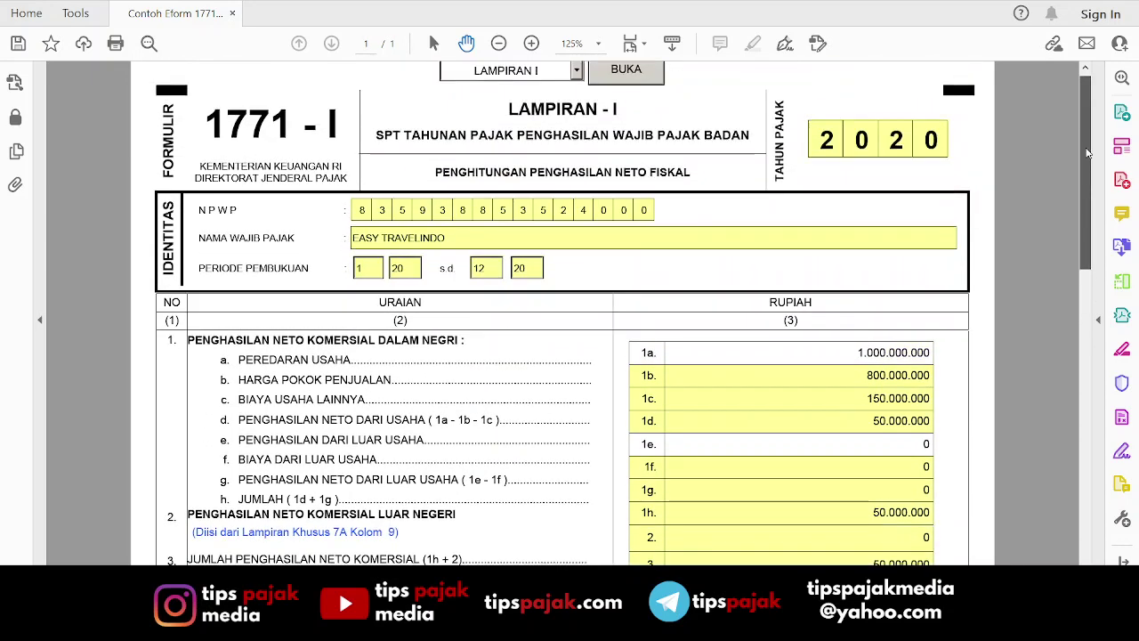
scroll(1088, 153, up, 1)
Load LAMPIRAN IV, review its Bagian A totals and PP 23 row, then select LAMPIRAN I.
click(577, 77)
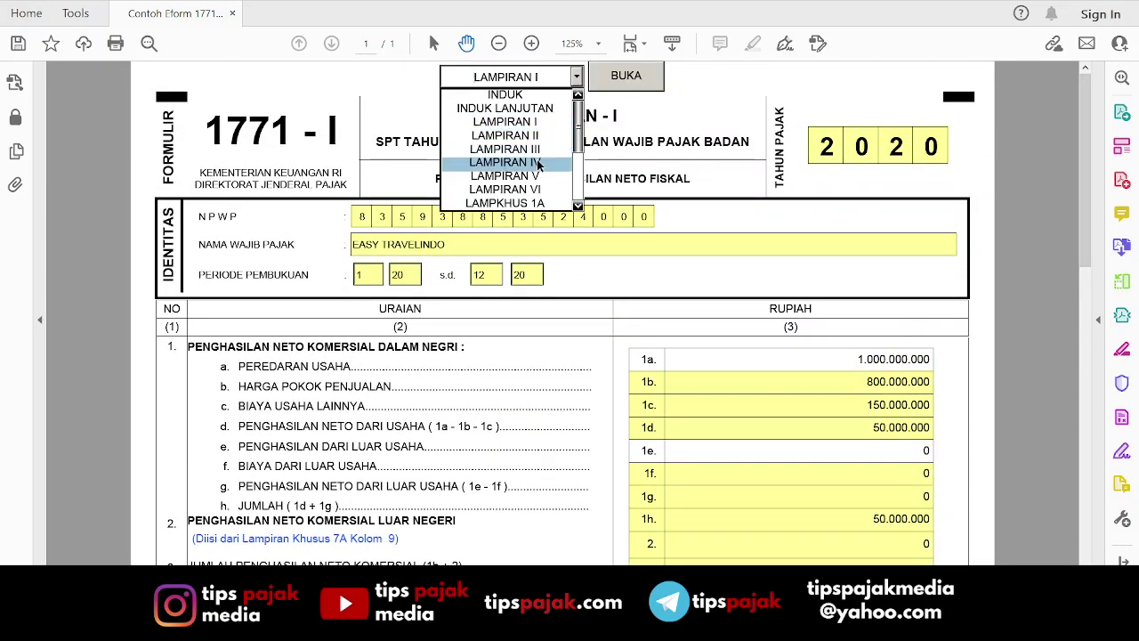
click(537, 166)
click(614, 82)
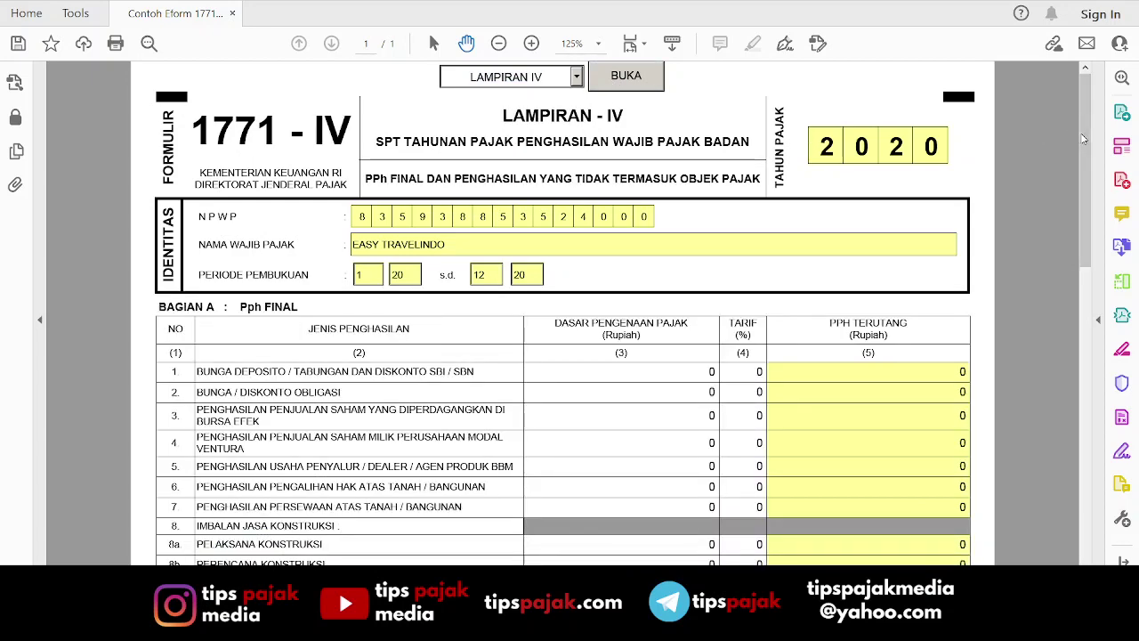
drag(1083, 138, 1086, 302)
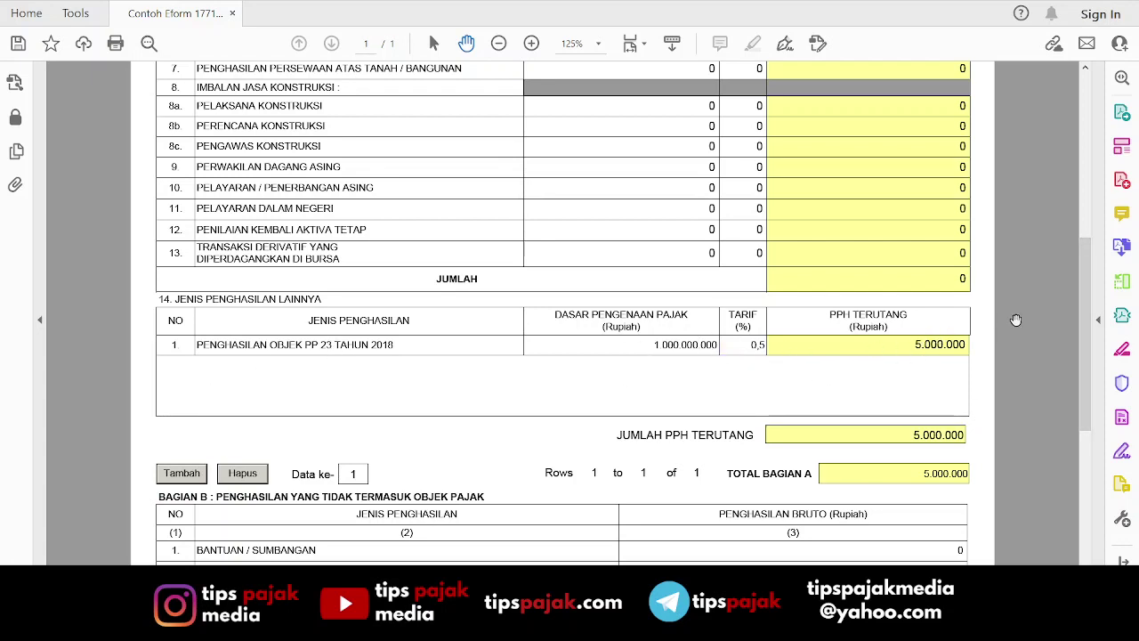
drag(1084, 322, 1080, 103)
click(552, 77)
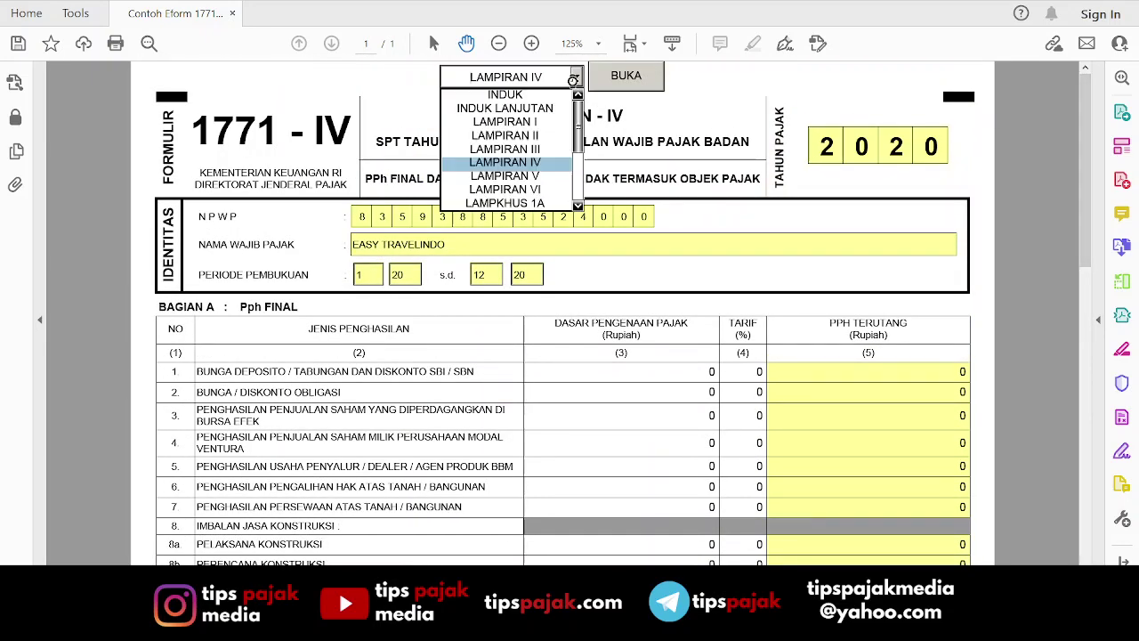
click(541, 119)
Load Lampiran I and scroll down to check line 4.
click(642, 84)
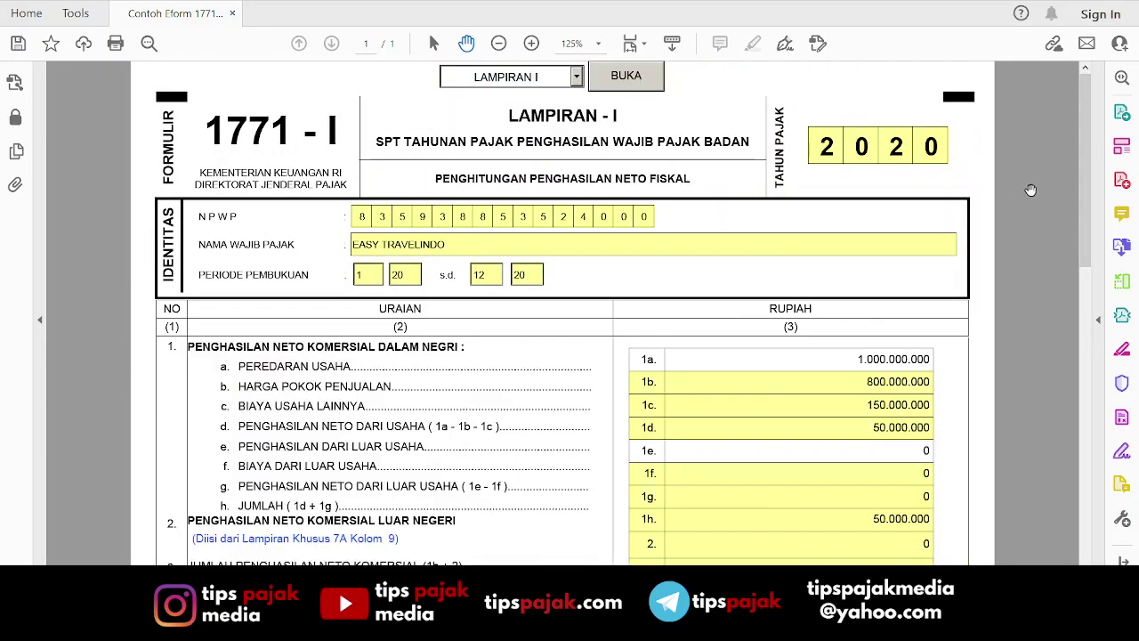
drag(1082, 185, 1074, 280)
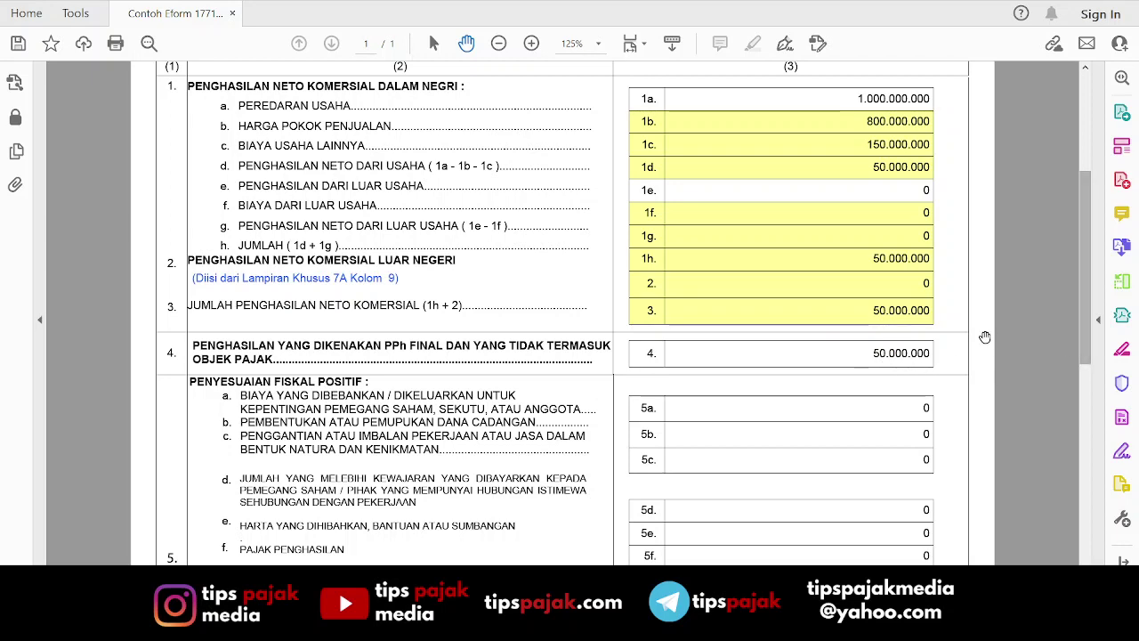
drag(1080, 324, 1079, 233)
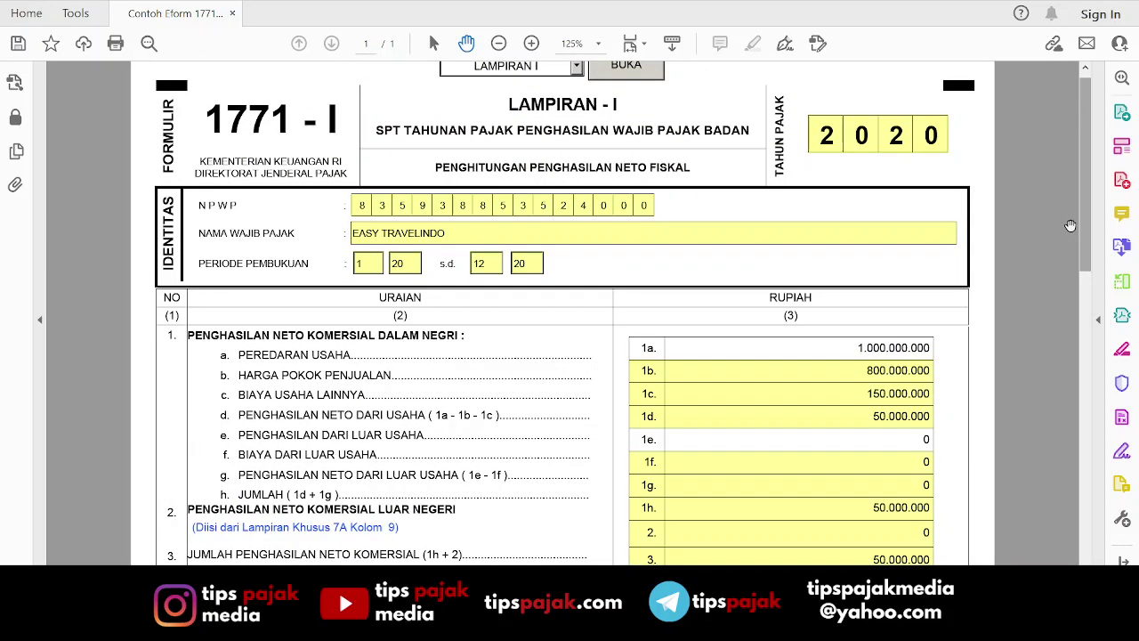
Load the INDUK form and scroll down to its taxable income and PPh section.
click(576, 69)
click(542, 80)
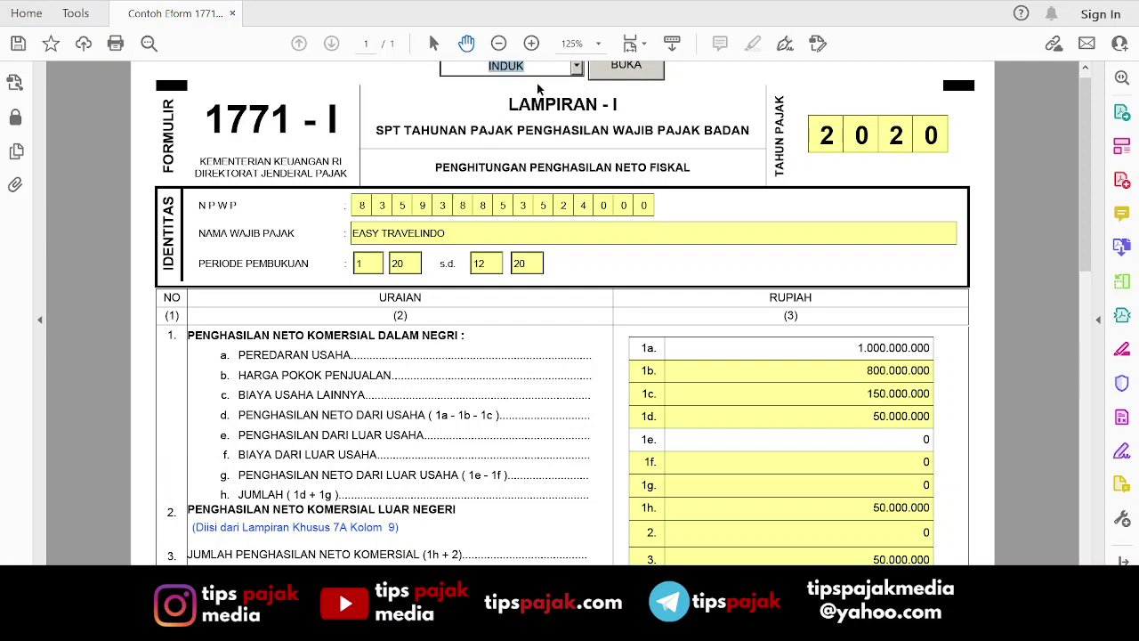
click(609, 70)
drag(1080, 125, 1091, 279)
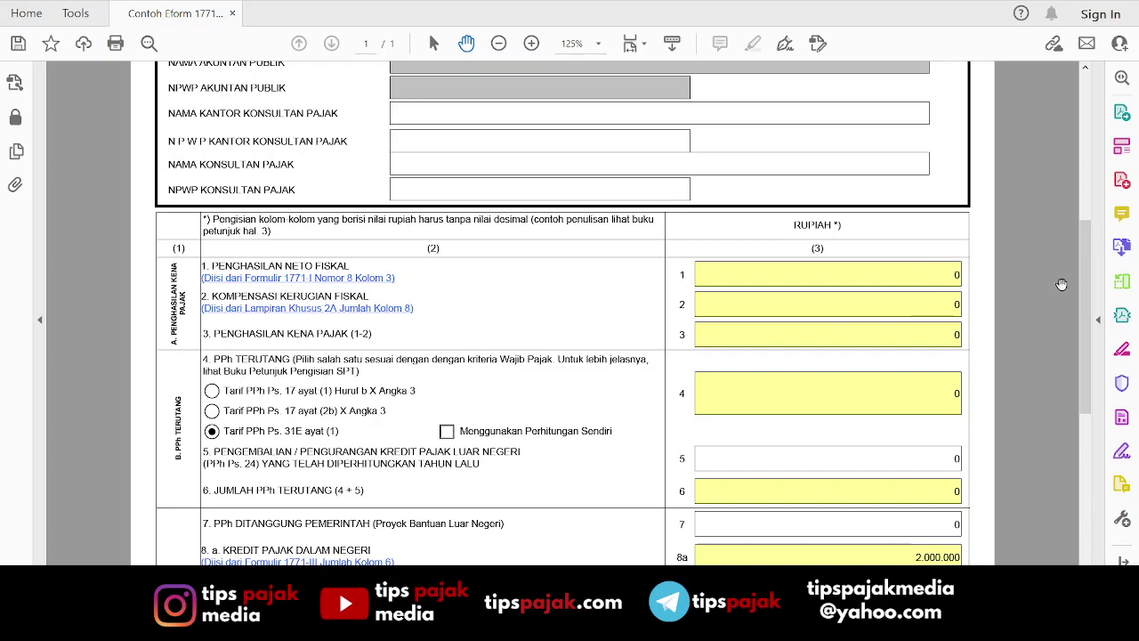
Scroll back to the top and load LAMPIRAN I again.
drag(1084, 287, 1087, 139)
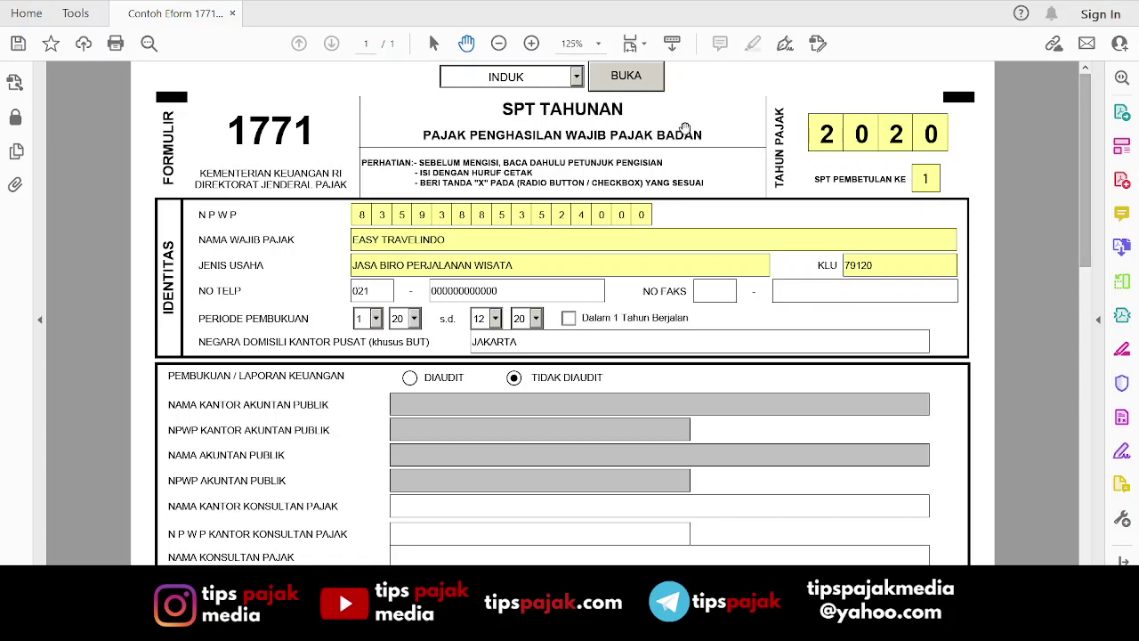
click(577, 76)
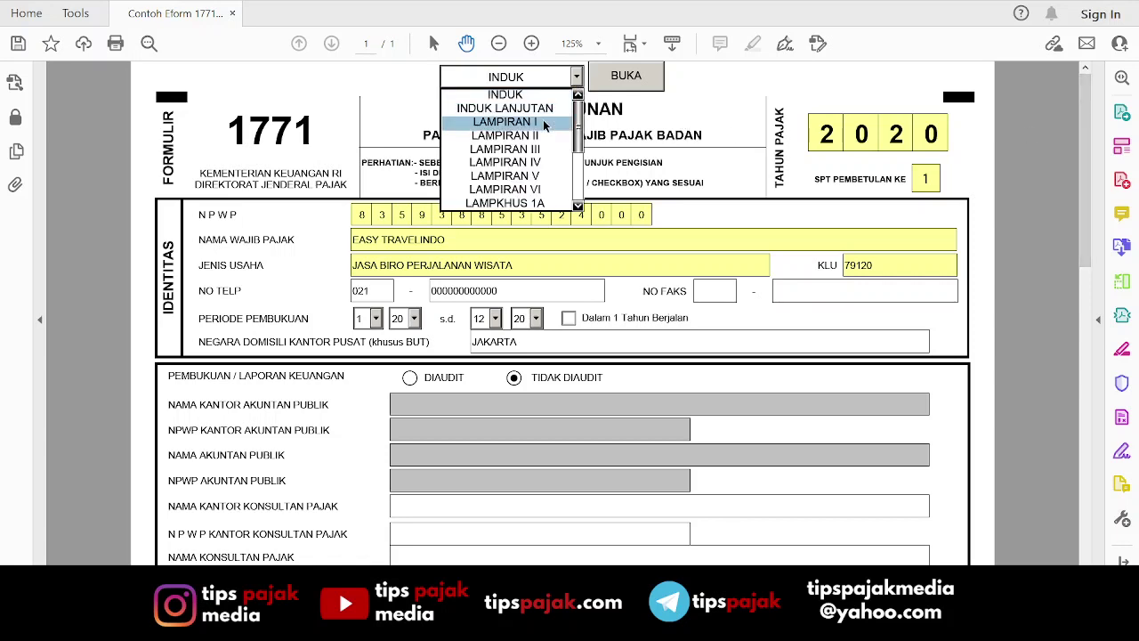
click(542, 122)
click(627, 79)
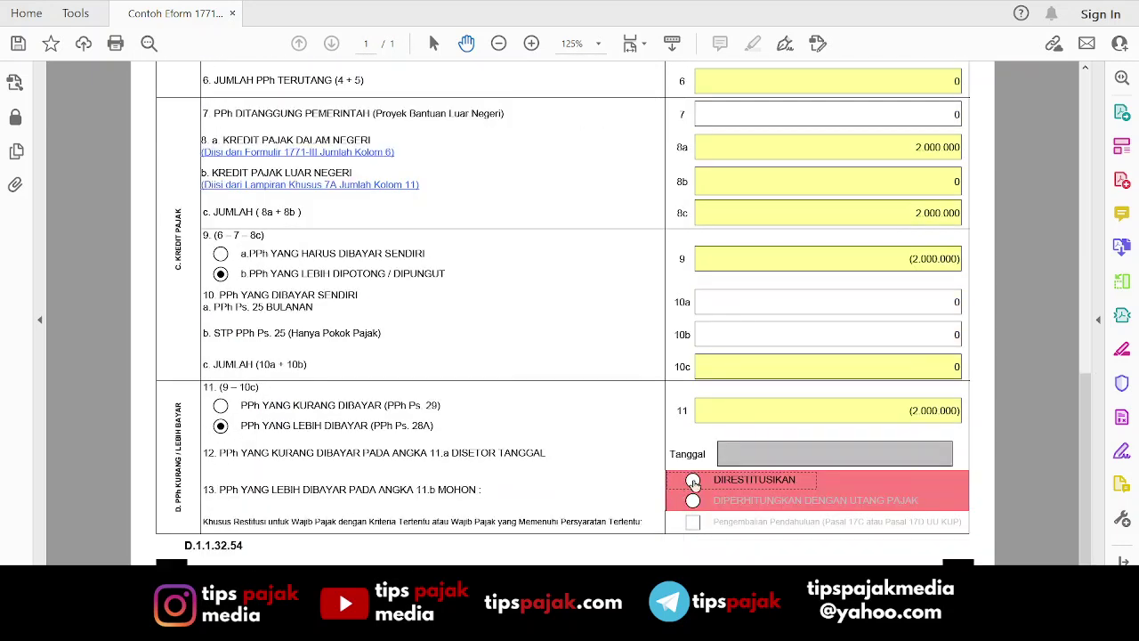
Mark the overpaid income tax for refund and drop down the attachment page list.
click(694, 483)
scroll(850, 460, up, 10)
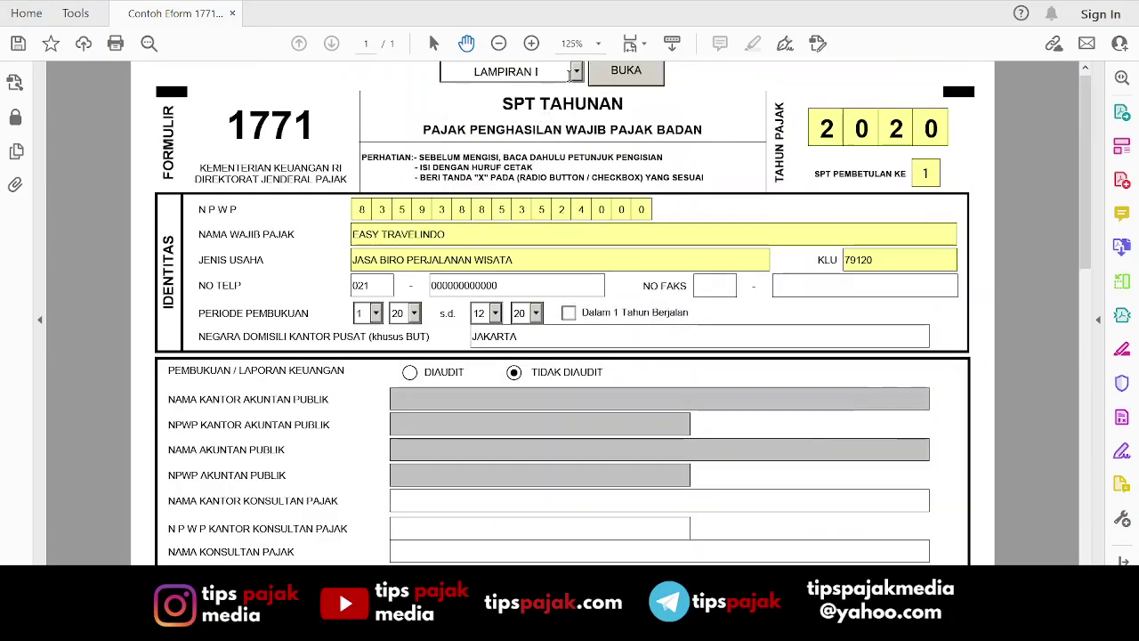
click(575, 72)
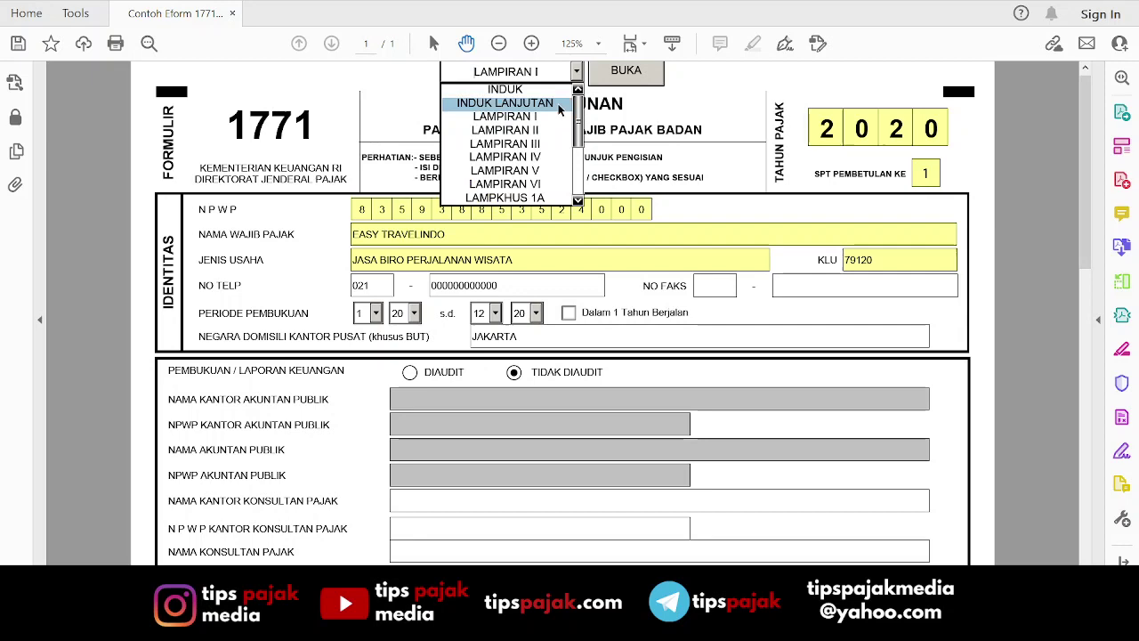
Load LAMPIRAN IV and remove the PP 23 income row from section 14.
click(528, 157)
click(628, 78)
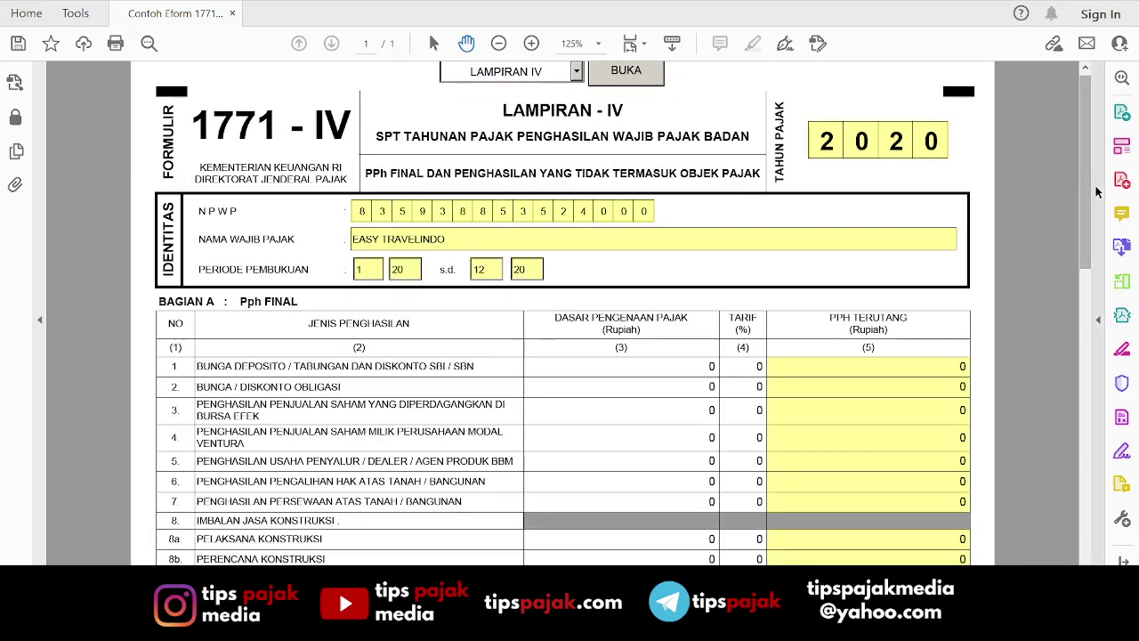
drag(1086, 191, 1086, 360)
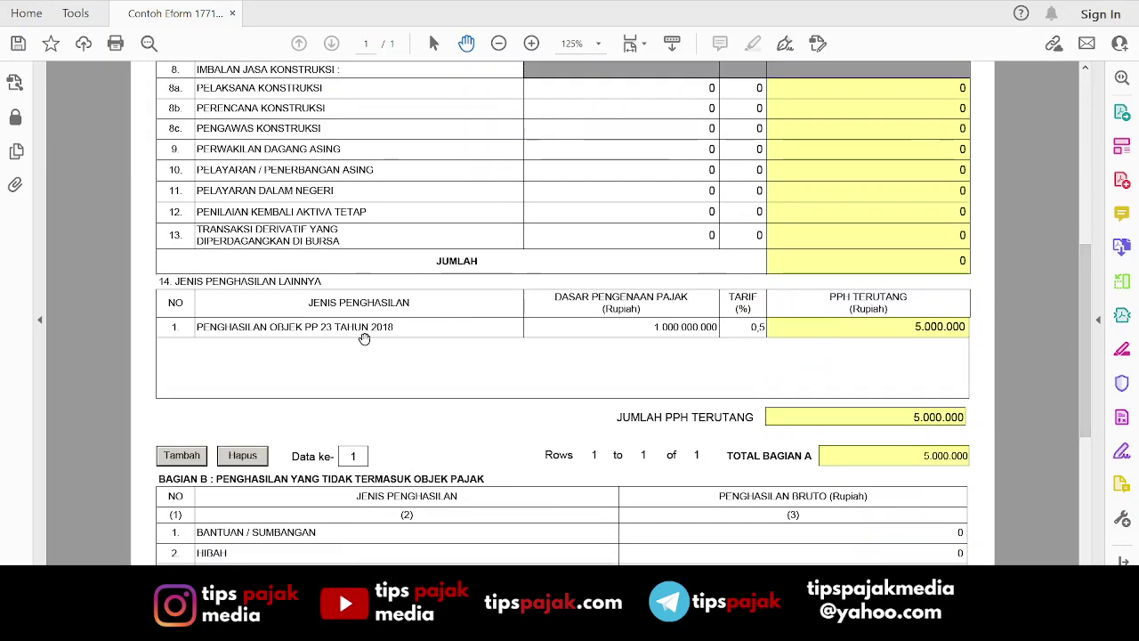
click(242, 455)
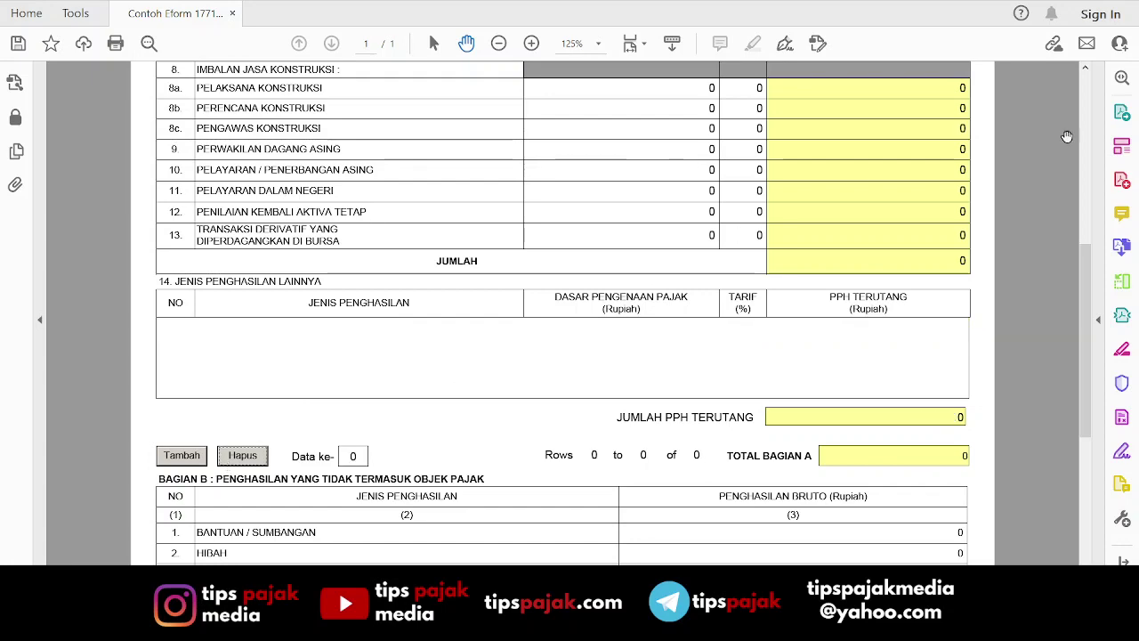
drag(1093, 285, 1089, 116)
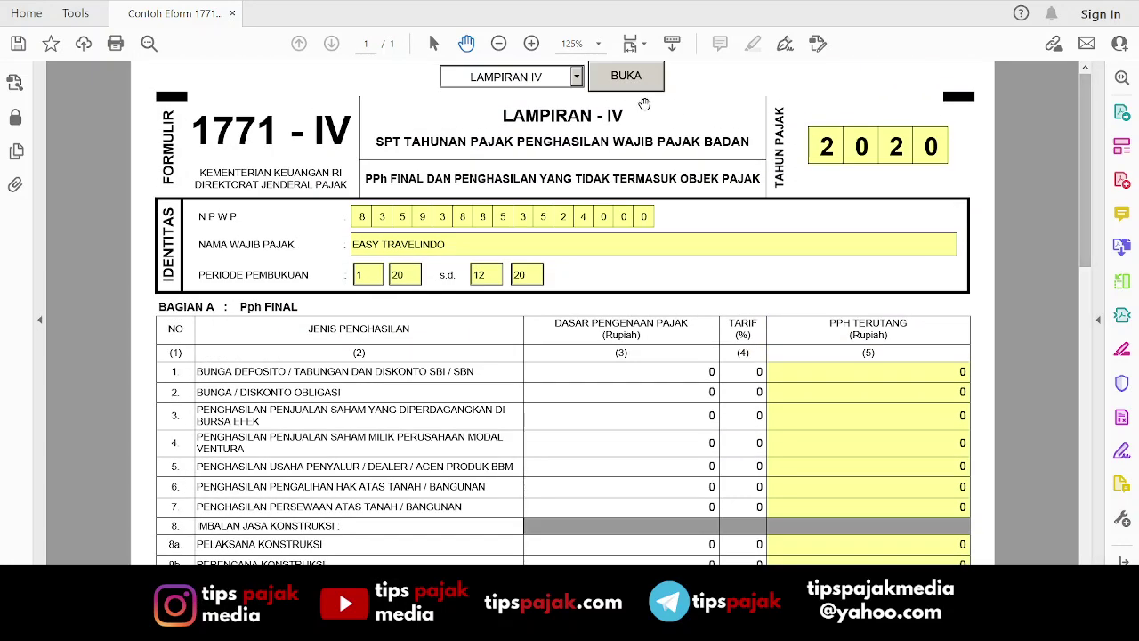
Switch back to the LAMPIRAN I page.
click(577, 76)
click(505, 121)
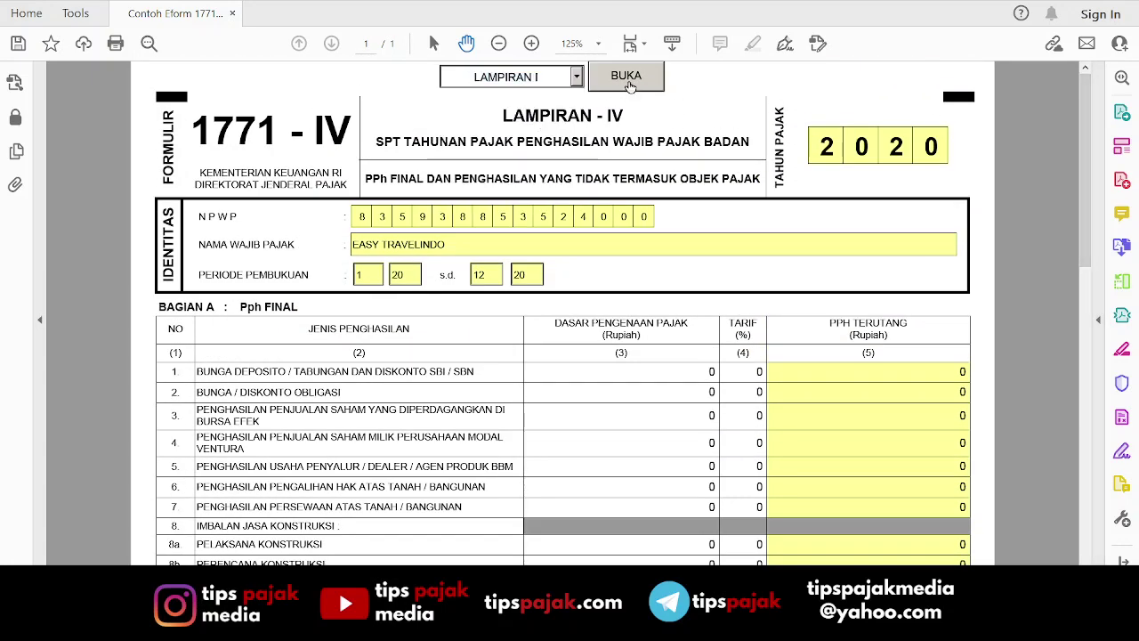
click(626, 77)
Erase the 50000000 in line 4 so it reads 0, then select INDUK in the page list.
drag(1084, 194, 1084, 302)
click(834, 381)
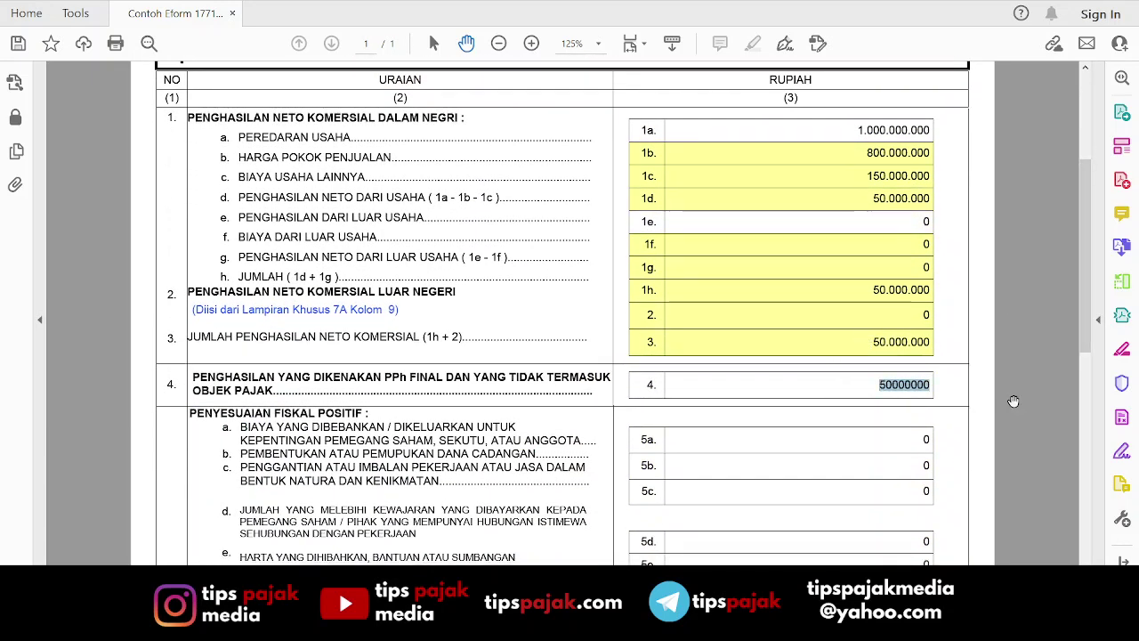
key(BackSpace)
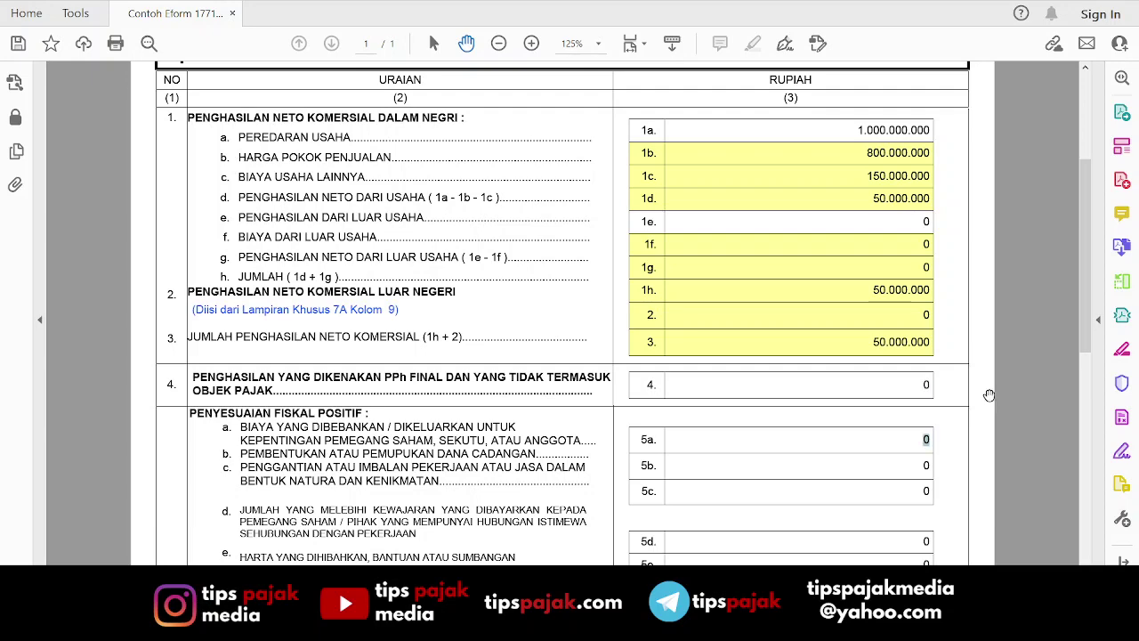
drag(1087, 330, 1094, 208)
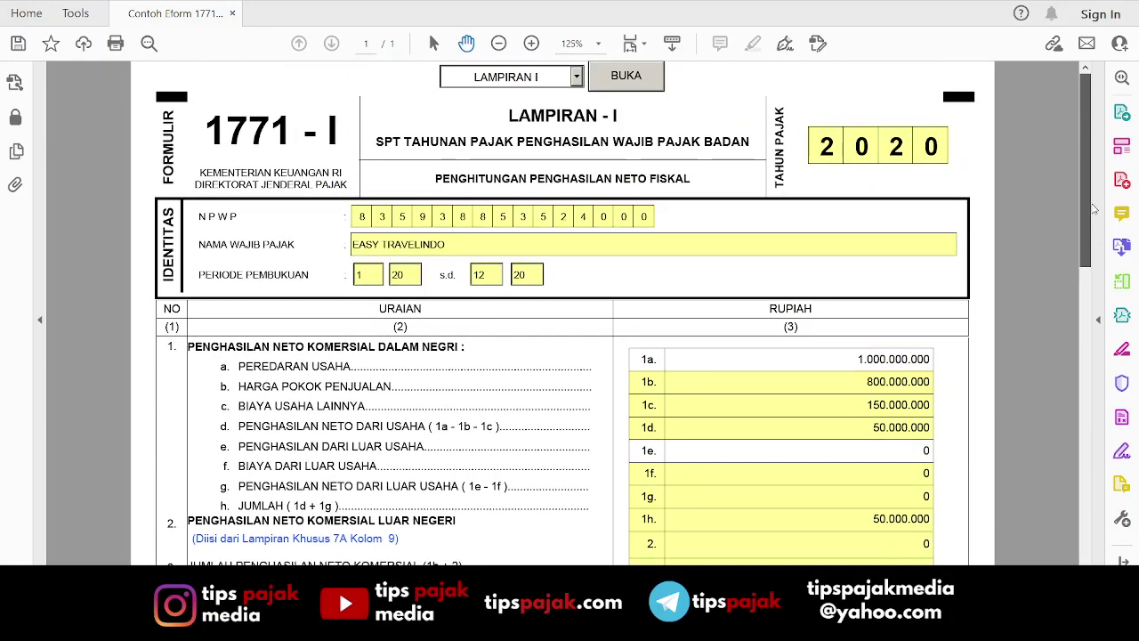
click(577, 76)
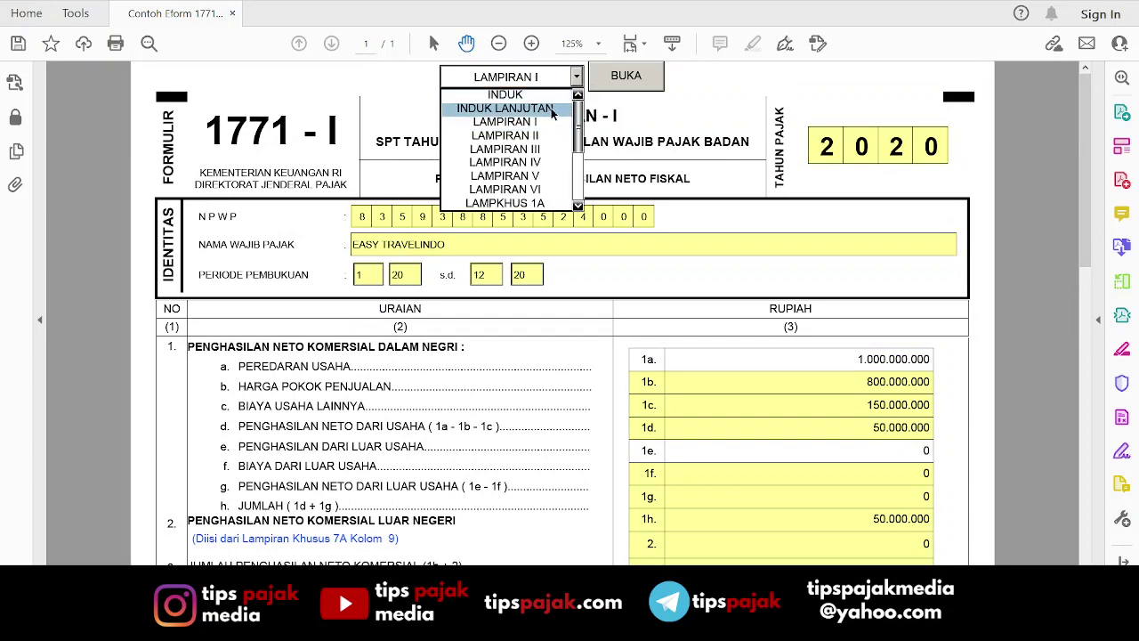
click(539, 94)
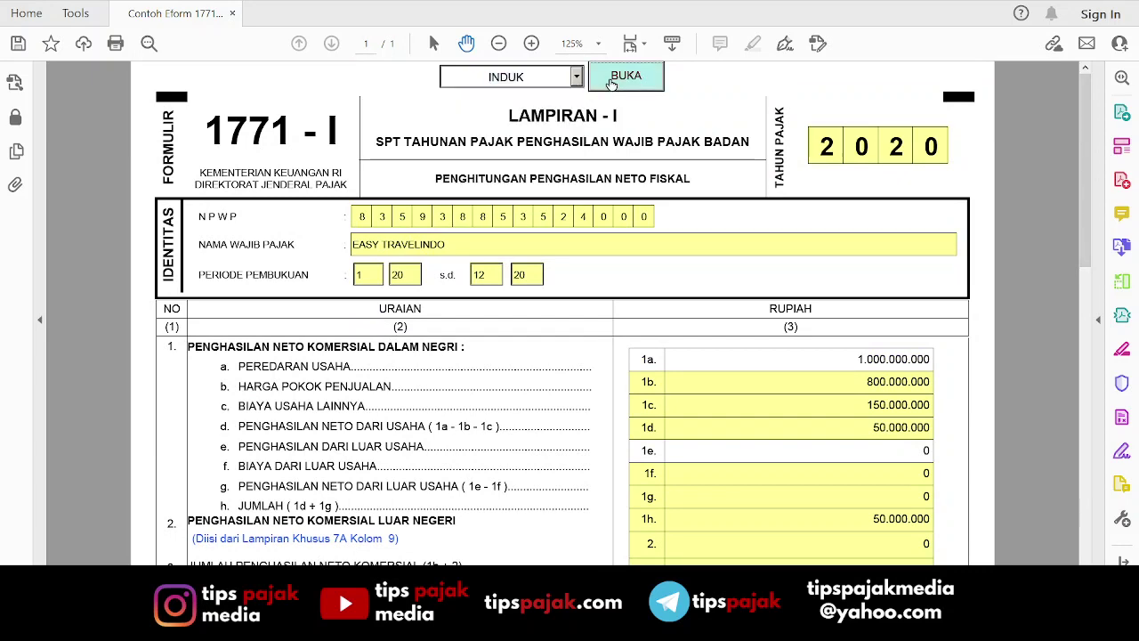
Load the INDUK form and review lines 1–8: net income 50.000.000, PPh owed 5.500.000.
click(611, 81)
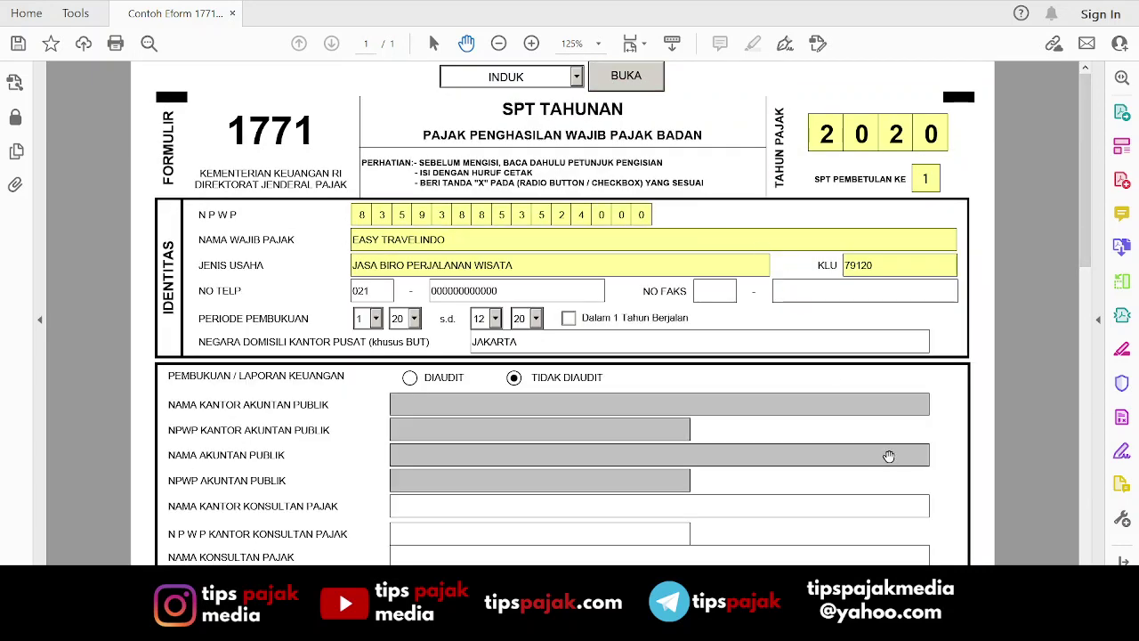
drag(1082, 226, 1087, 361)
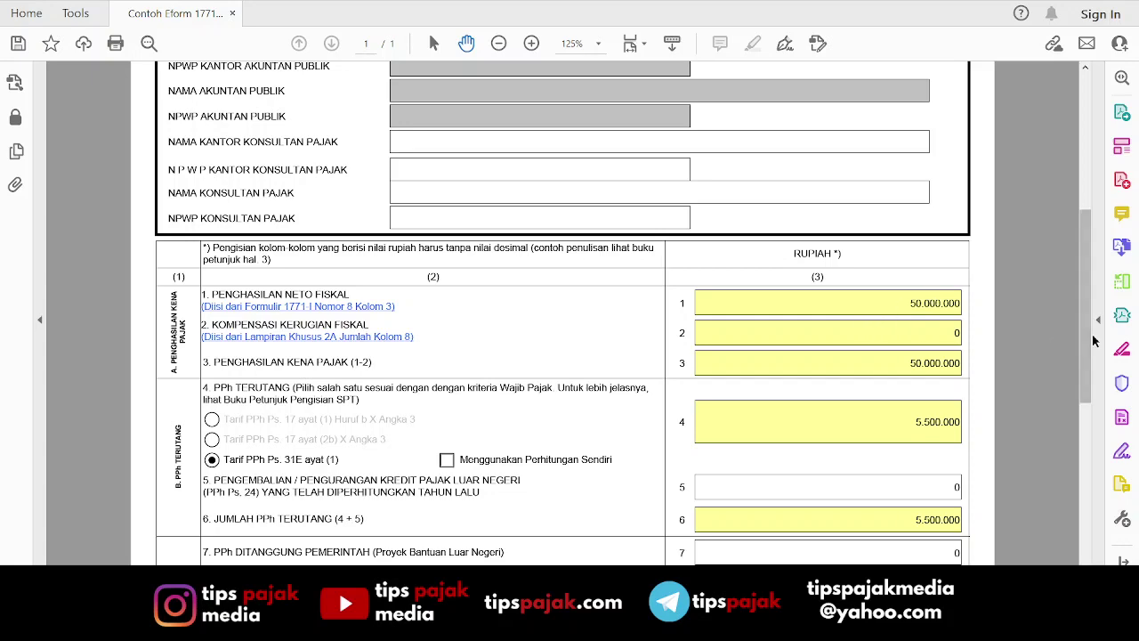
drag(1082, 343, 1088, 391)
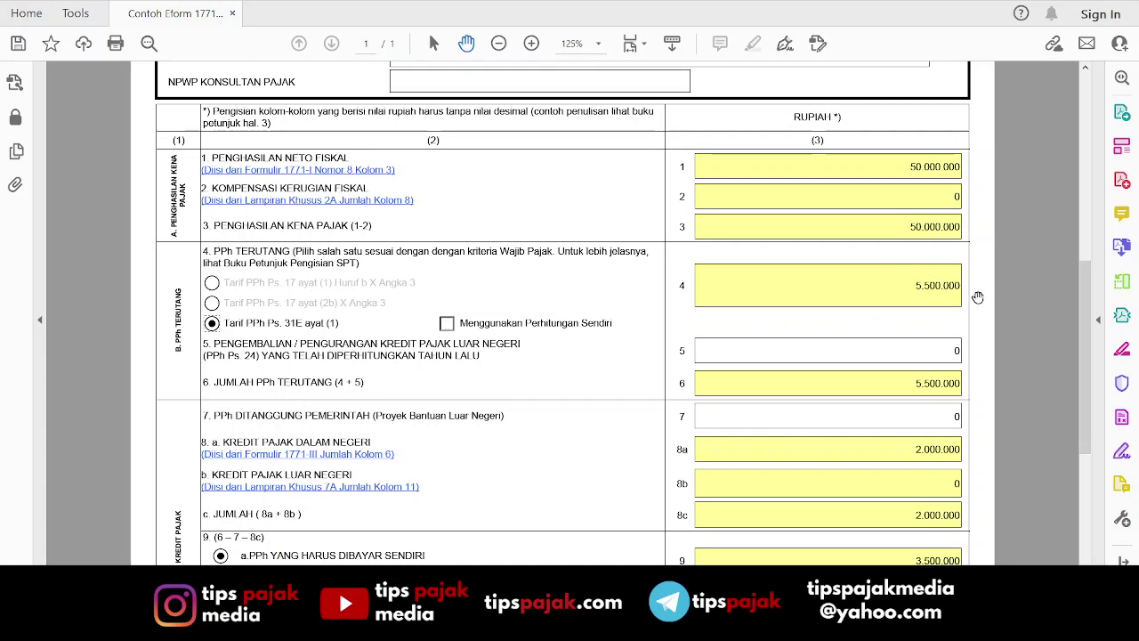
scroll(946, 273, up, 1)
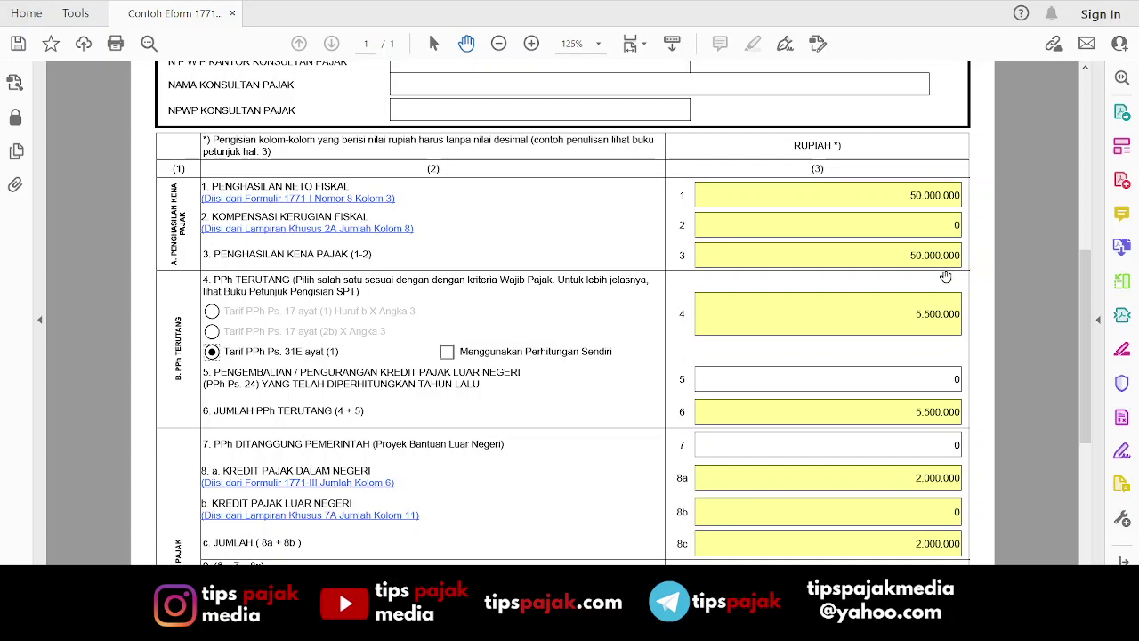
scroll(946, 276, up, 4)
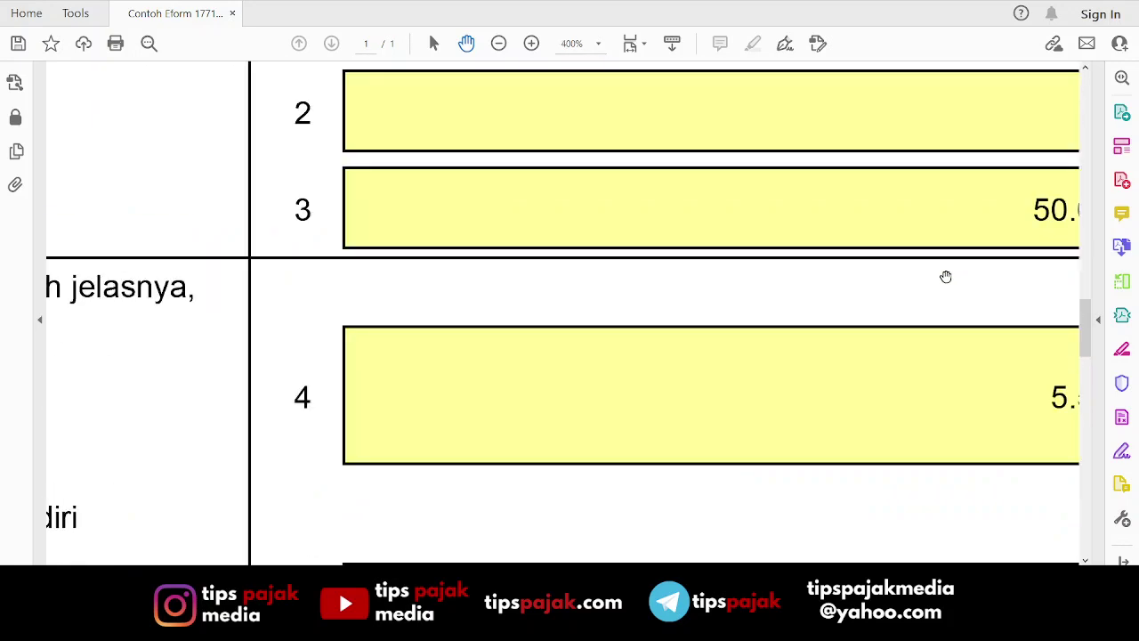
drag(946, 277, 723, 299)
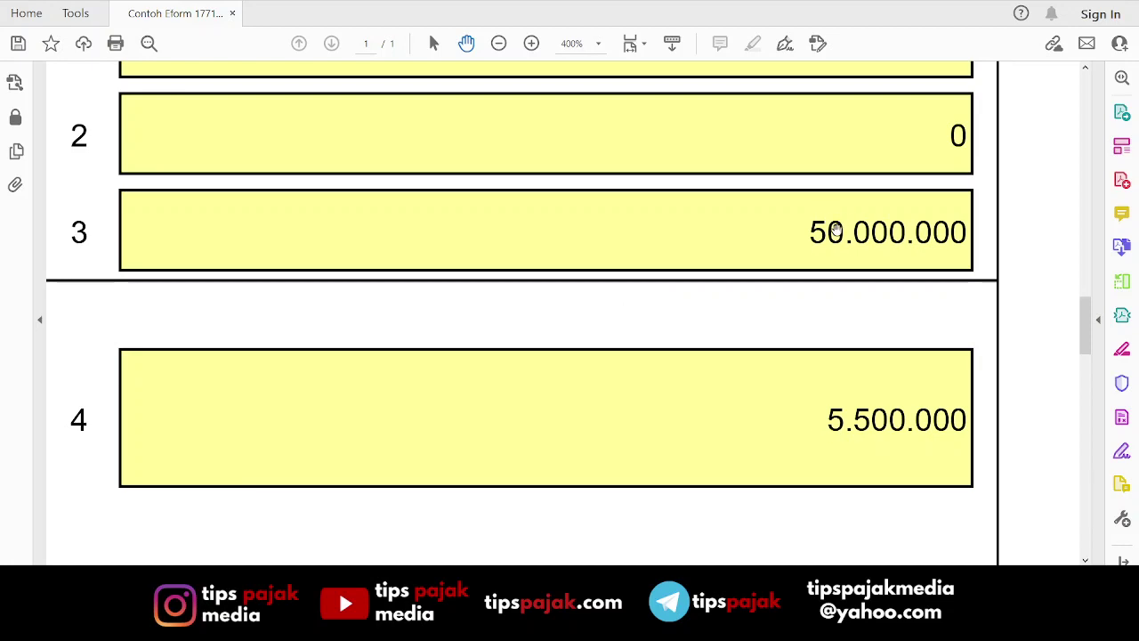
scroll(819, 244, down, 2)
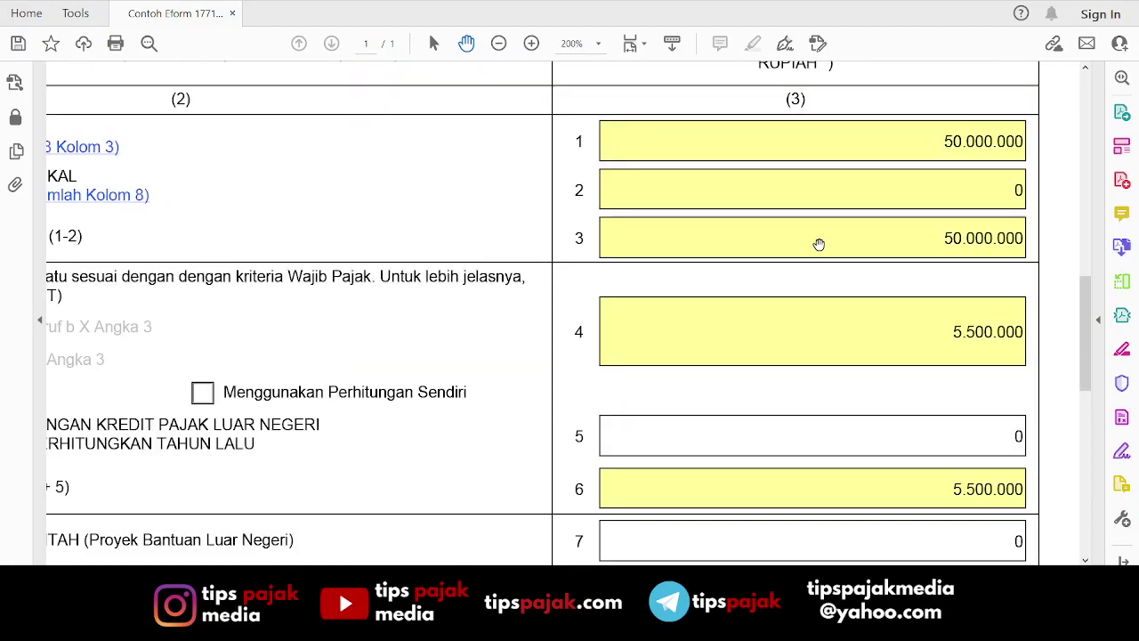
scroll(819, 244, down, 3)
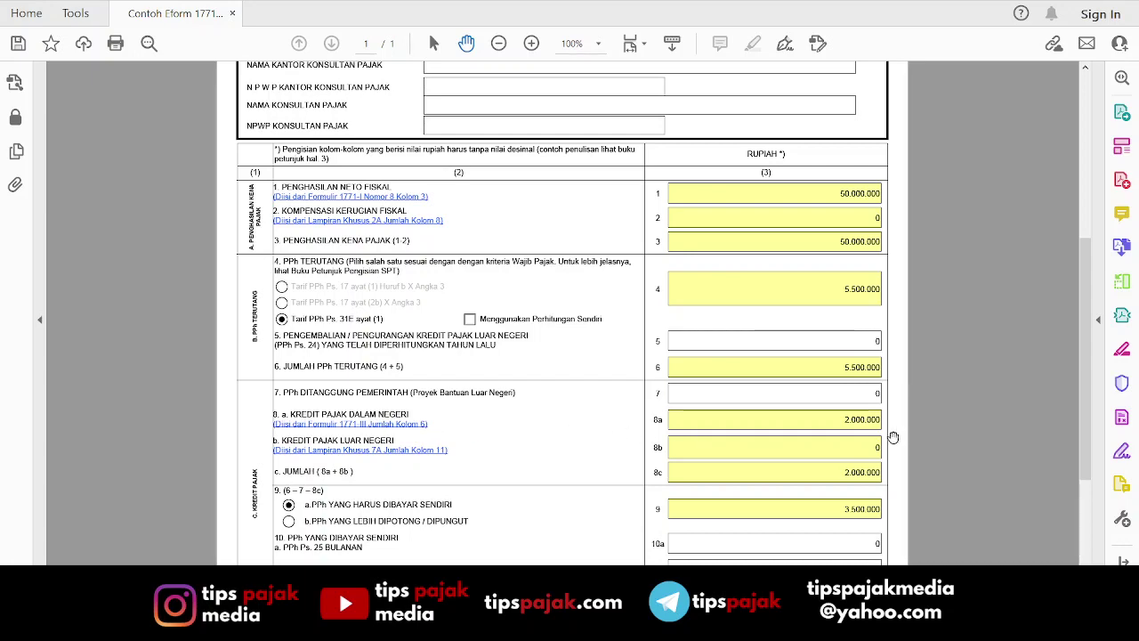
scroll(833, 421, up, 8)
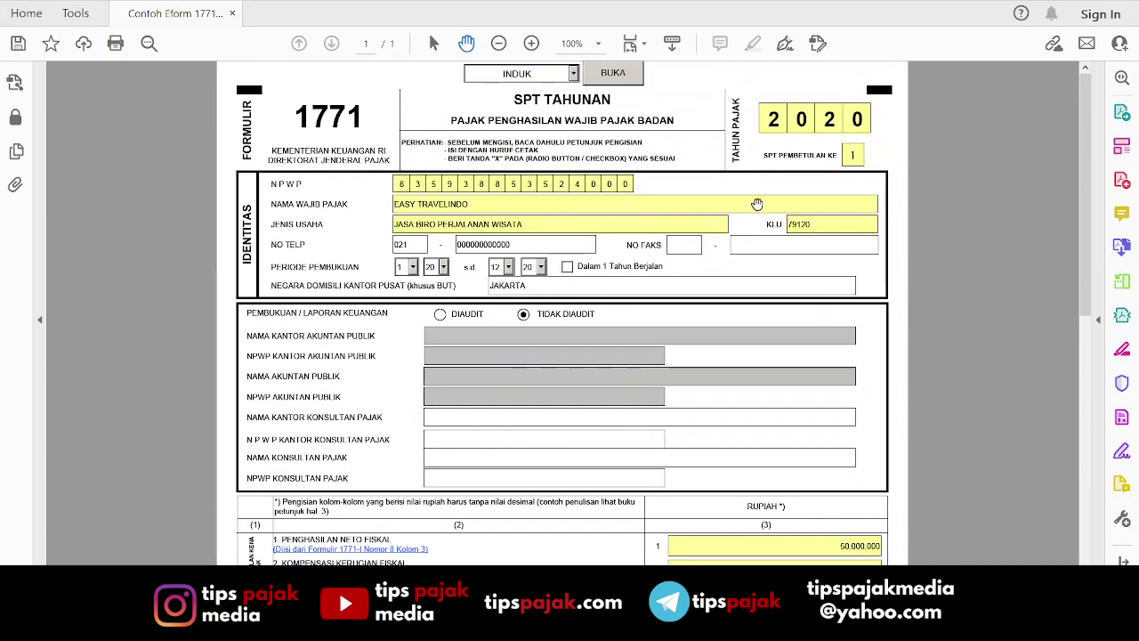
Select LAMPIRAN III in the form page list.
click(574, 74)
click(544, 119)
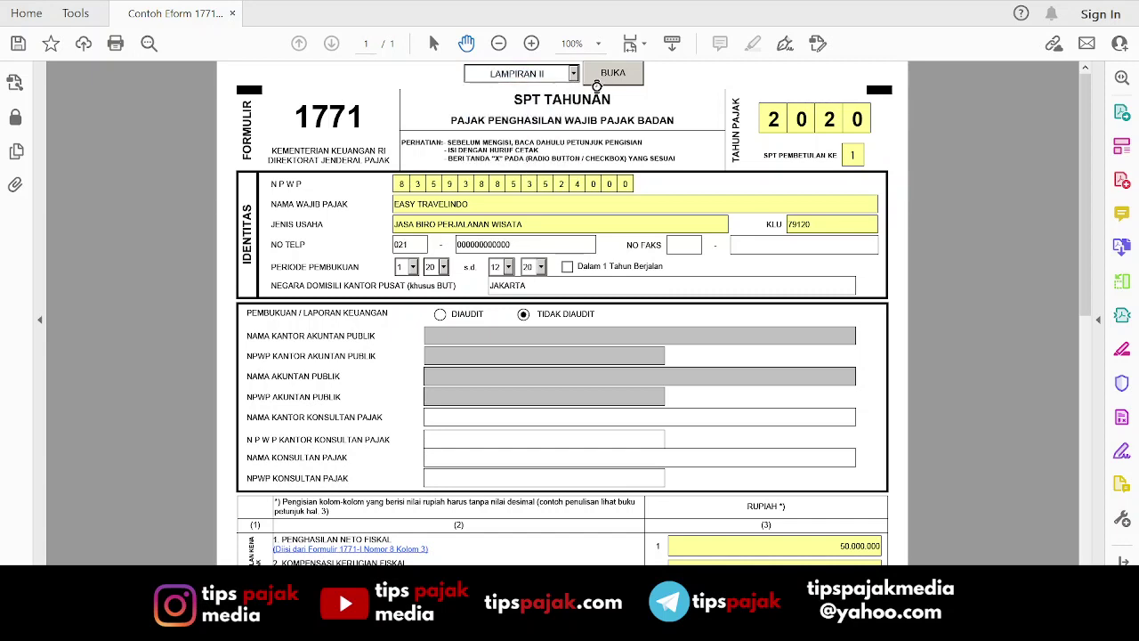
click(573, 73)
click(534, 130)
click(622, 75)
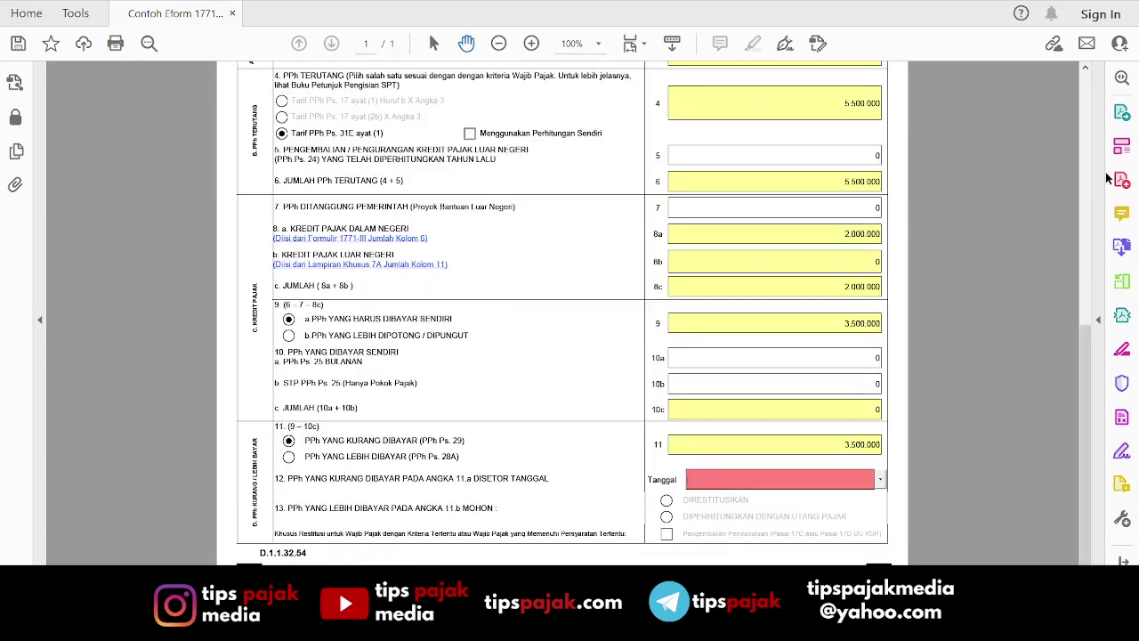
Set the line 12 payment date to 19/09/2021 and return to the top of the Induk.
click(880, 480)
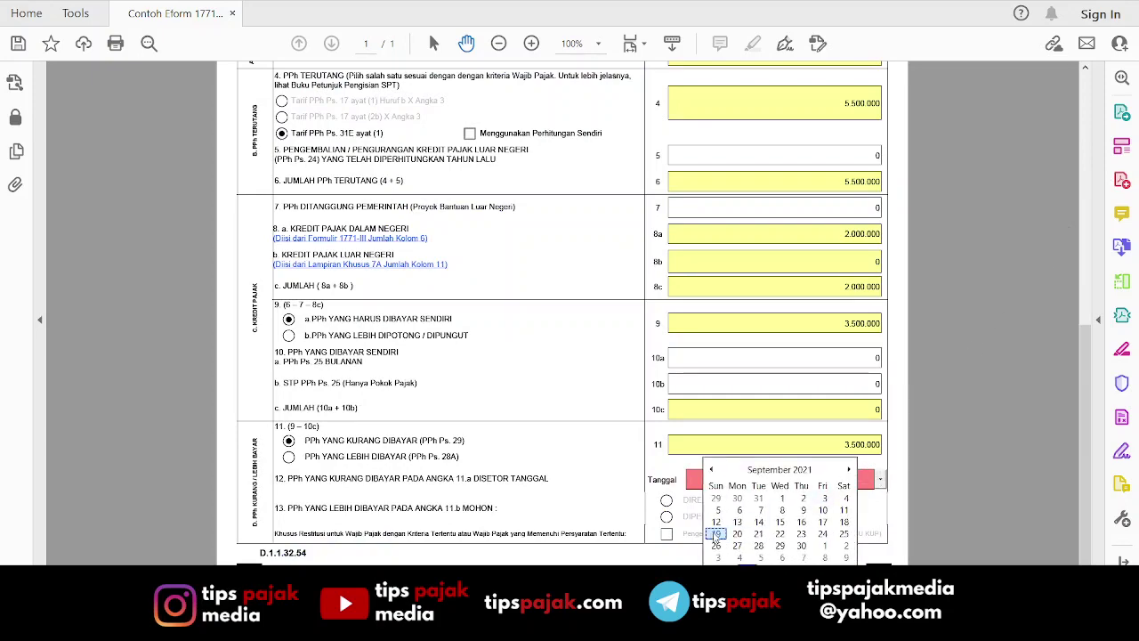
click(716, 534)
drag(1083, 389, 1087, 133)
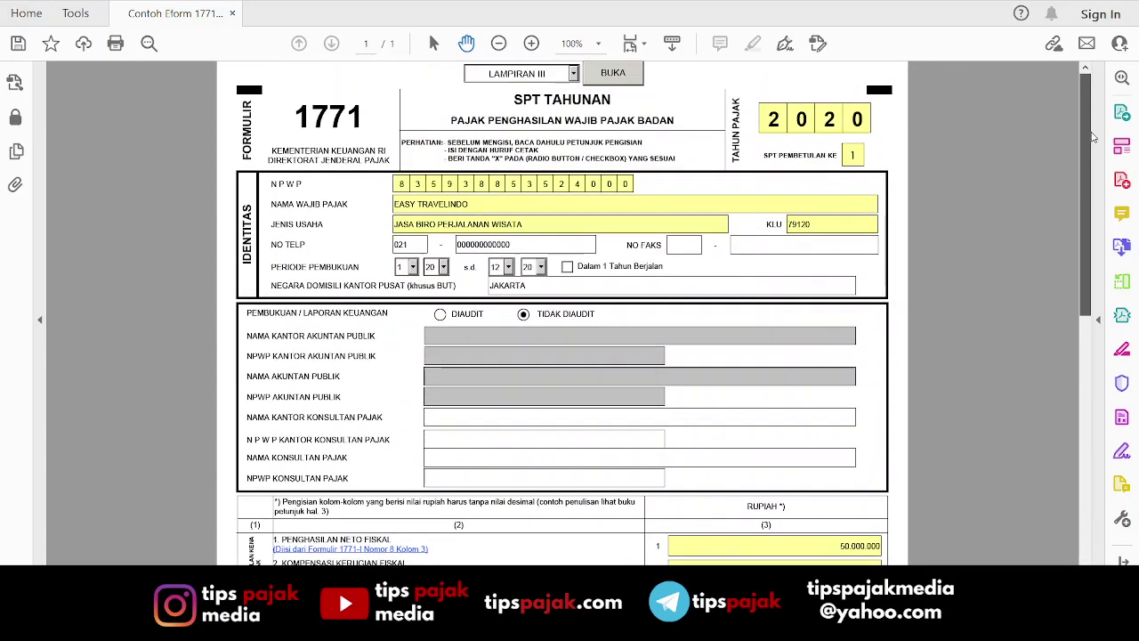
Open Lampiran III and check the 2.000.000 BANK TERBESAR credit row in section B.
click(605, 75)
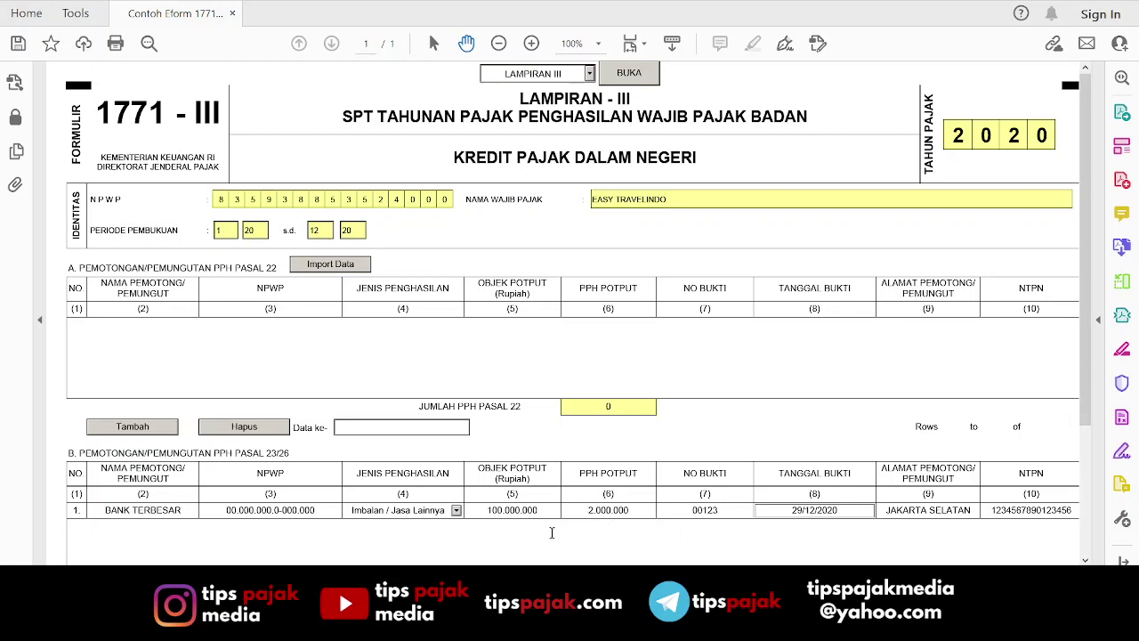
scroll(562, 313, right, 1)
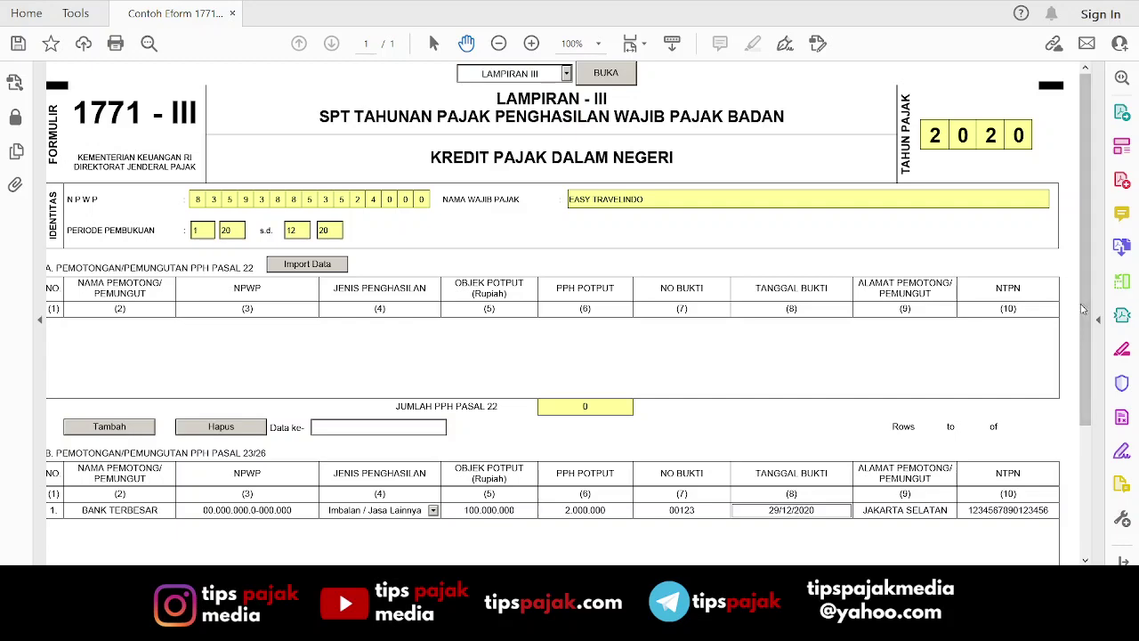
drag(1085, 308, 1087, 375)
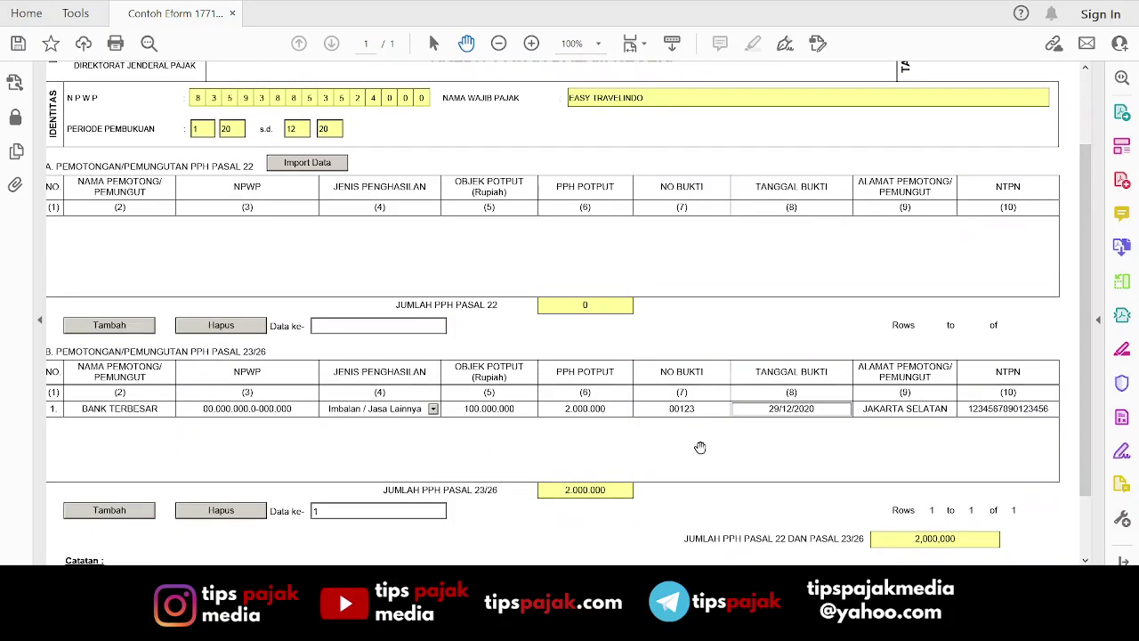
scroll(1095, 231, up, 3)
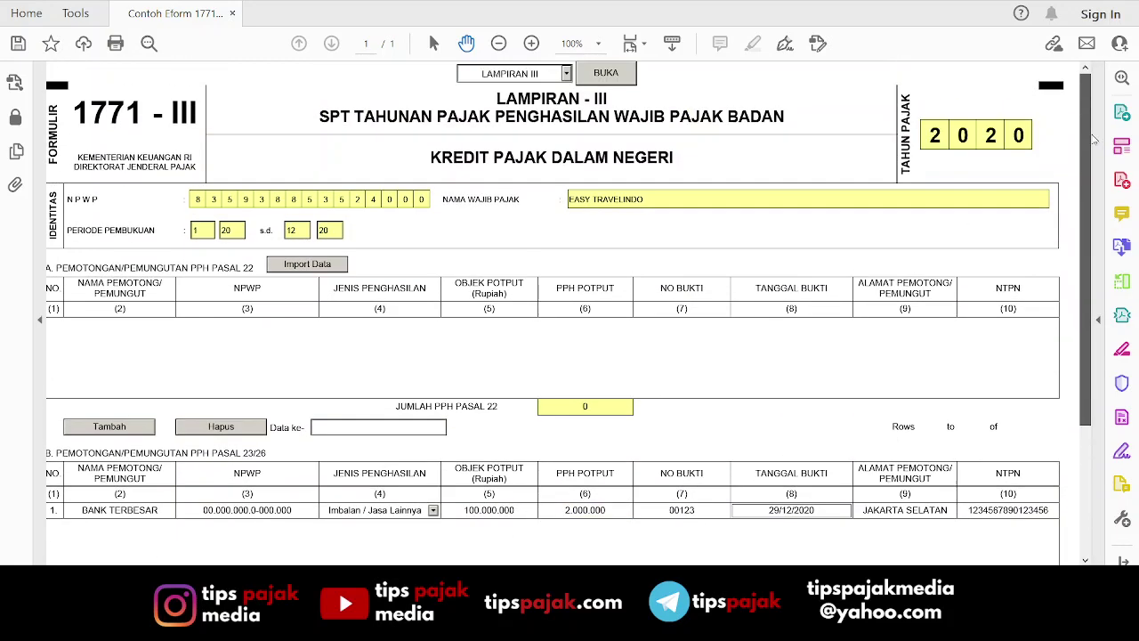
click(569, 75)
Open the INDUK page and review sections A–D, showing 3.500.000 kurang dibayar.
click(516, 89)
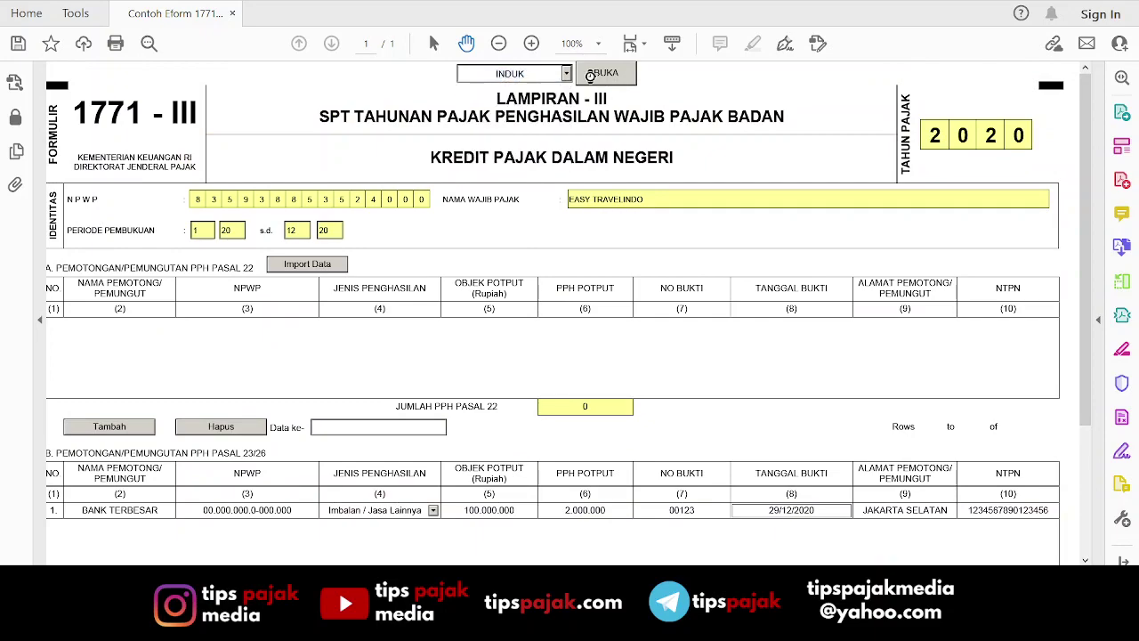
click(590, 75)
drag(1081, 185, 1103, 434)
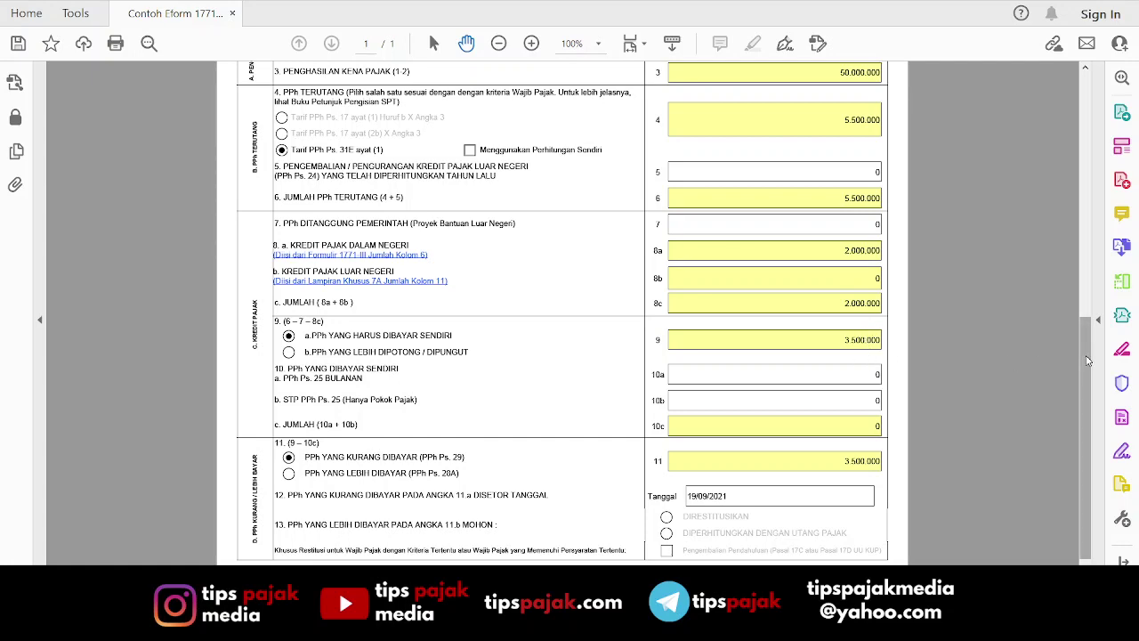
scroll(1083, 389, down, 1)
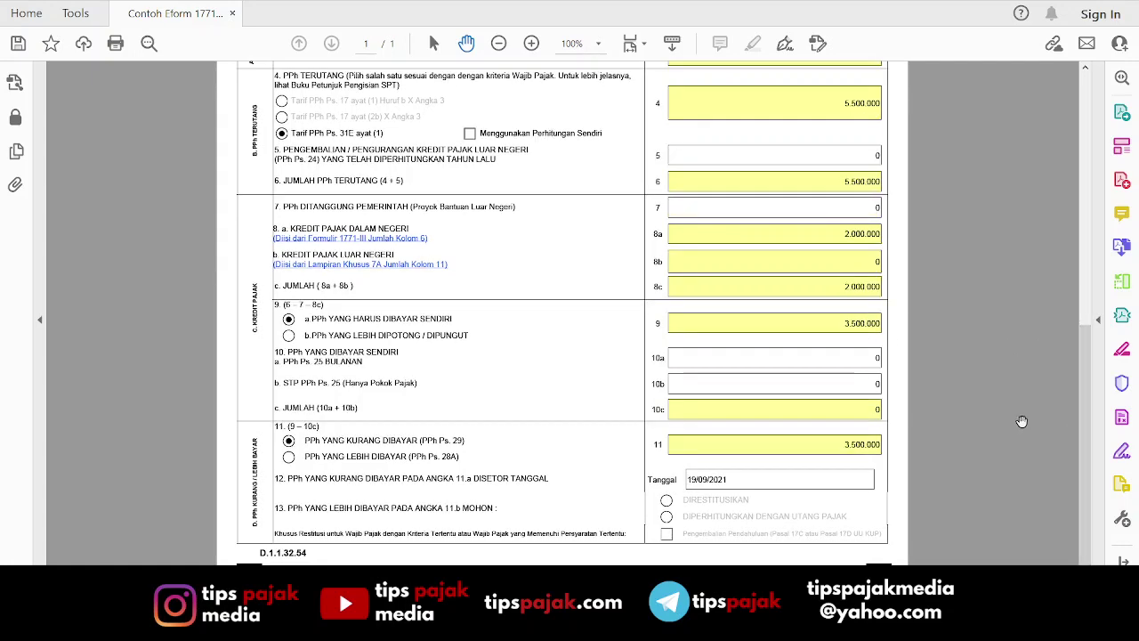
scroll(943, 453, up, 6)
scroll(915, 450, down, 5)
scroll(915, 449, down, 2)
scroll(976, 394, up, 6)
scroll(1032, 418, down, 6)
drag(1084, 436, 1082, 183)
Open the INDUK LANJUTAN page and scroll down to the Pernyataan section.
click(571, 75)
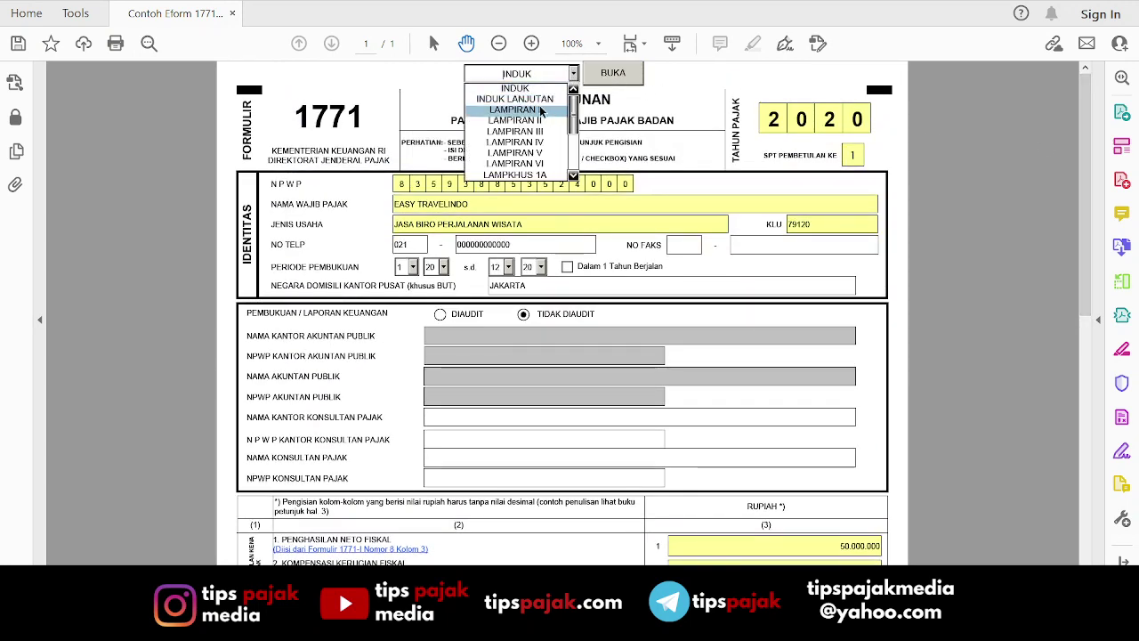
click(539, 96)
click(630, 77)
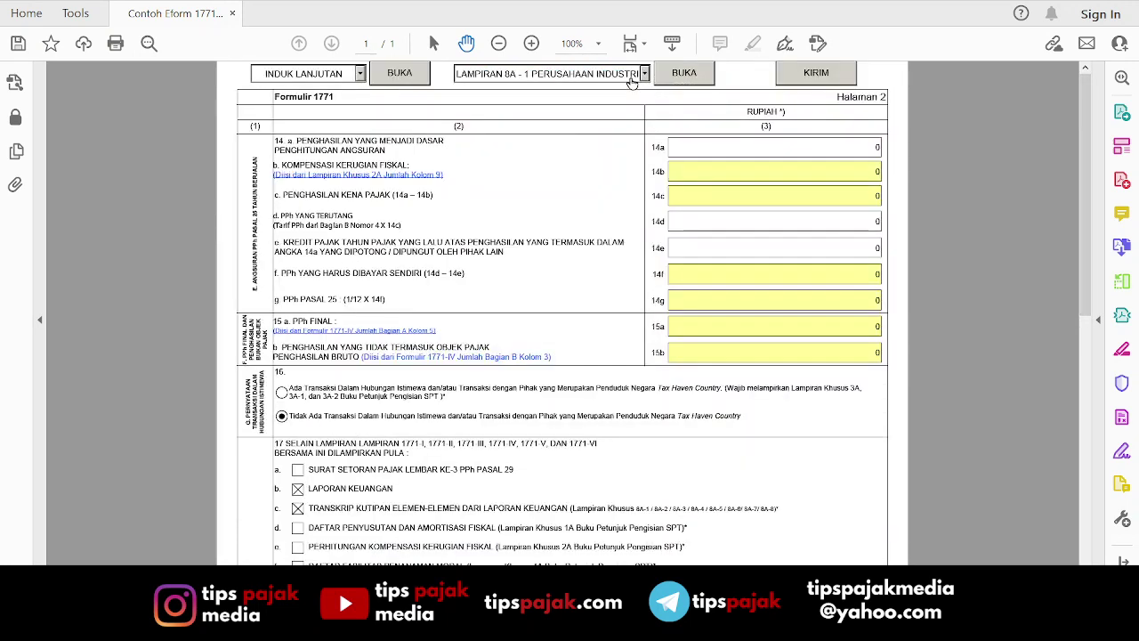
drag(1090, 139, 1129, 418)
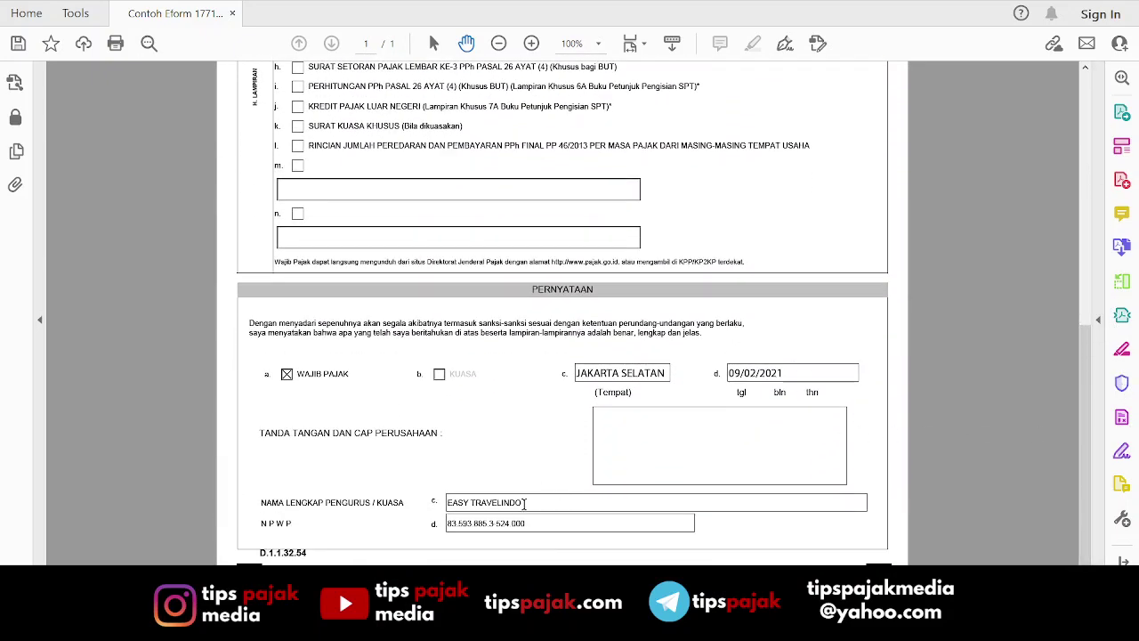
Replace the company name with the signatory manager's full name and enter a zero NPWP.
drag(525, 504, 425, 501)
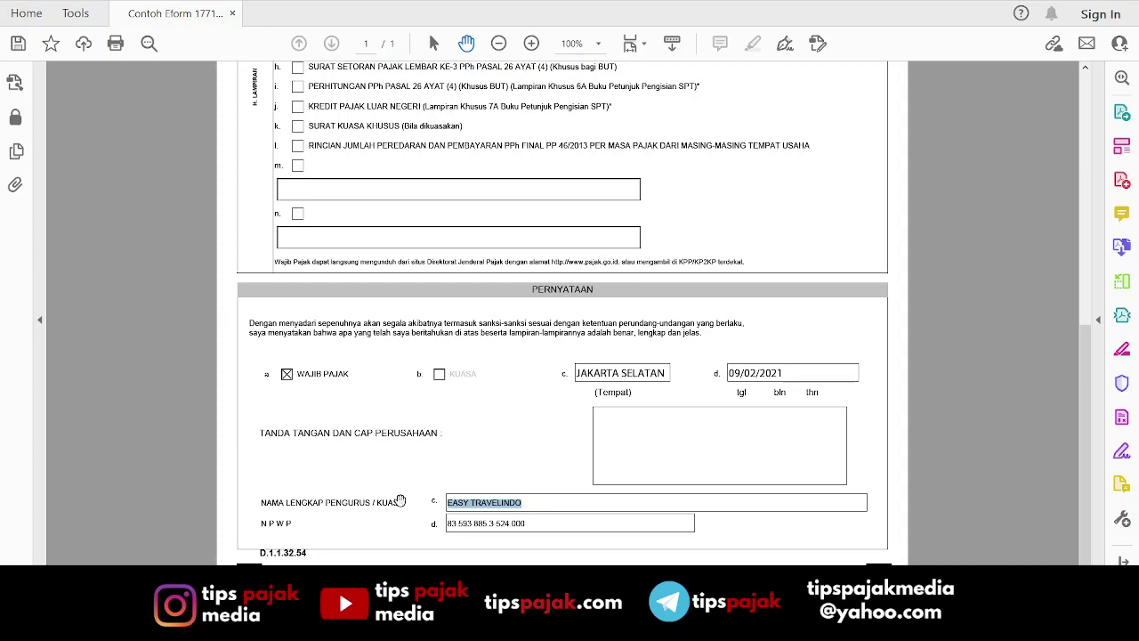
text(PAK BOS)
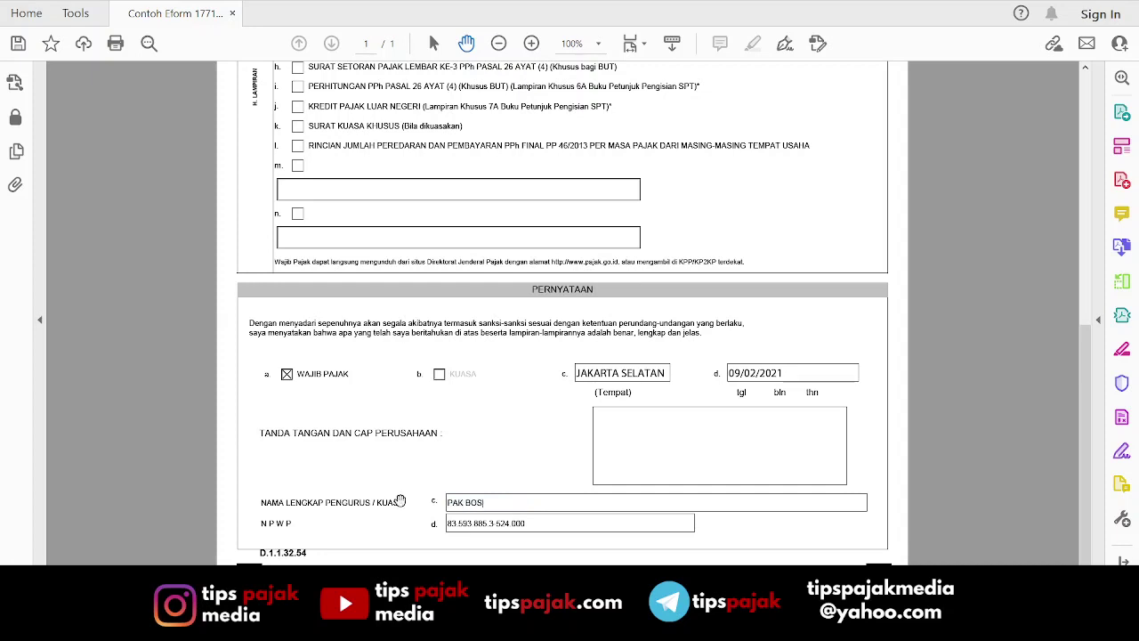
text( SATU)
key(Tab)
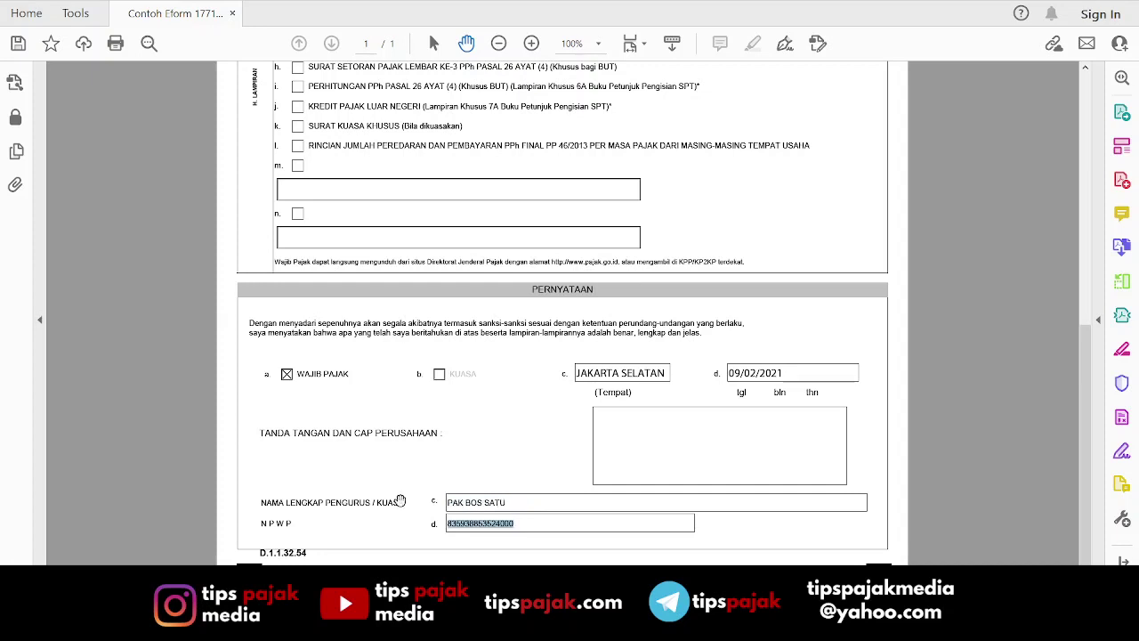
text(000000000000)
key(Tab)
Open the LAMPIRAN 8A-6 NON KUALIFIKASI attachment.
scroll(727, 400, down, 6)
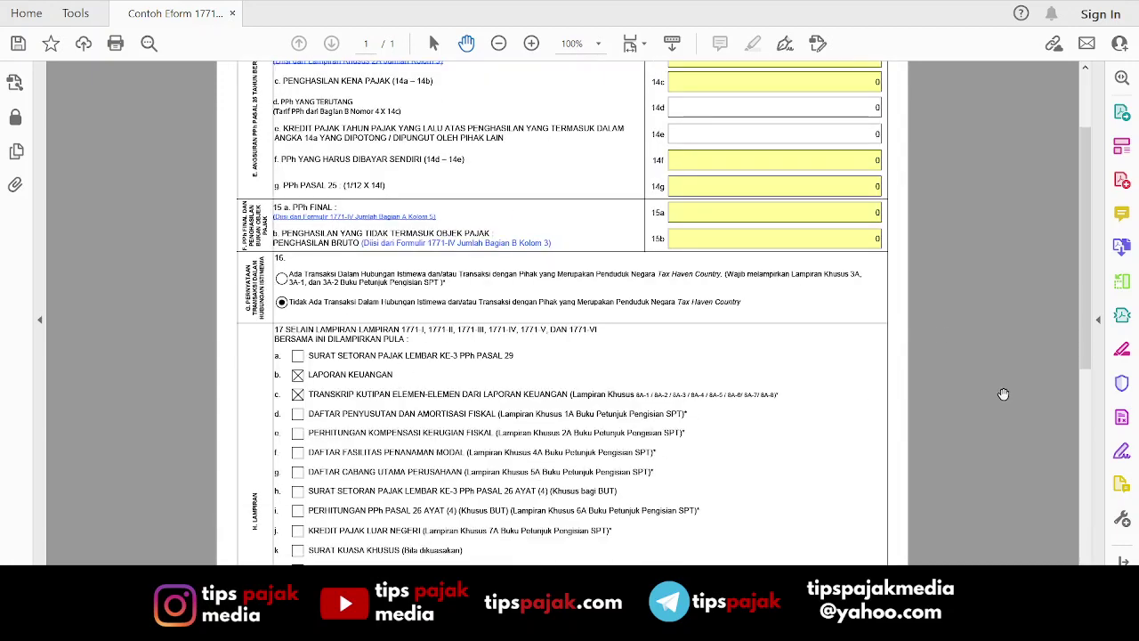
drag(1086, 391, 1083, 512)
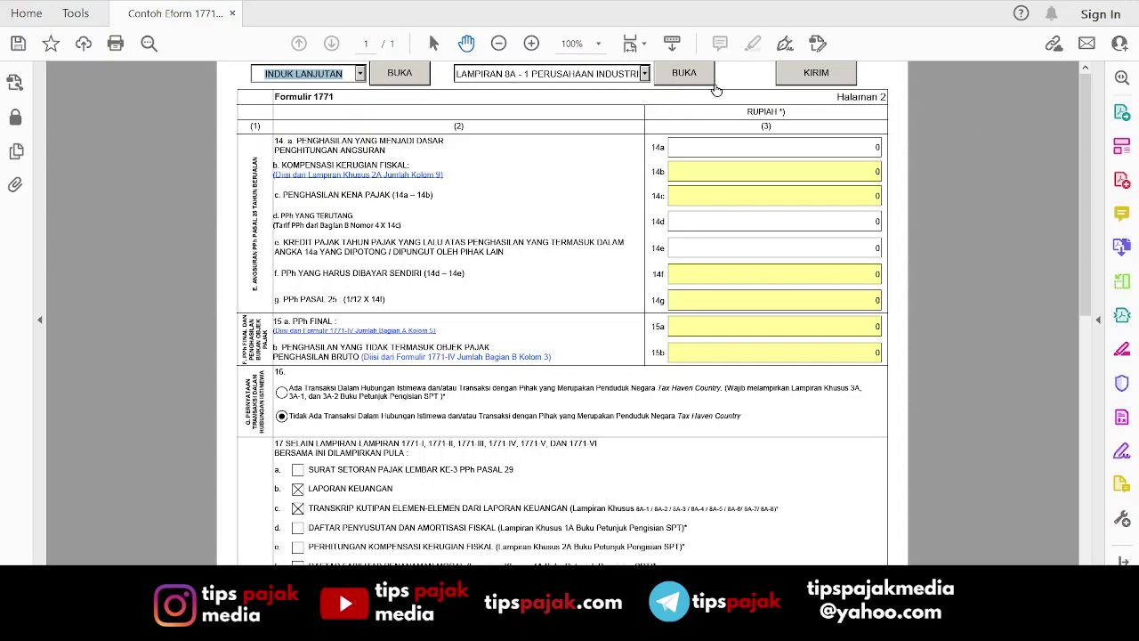
click(645, 75)
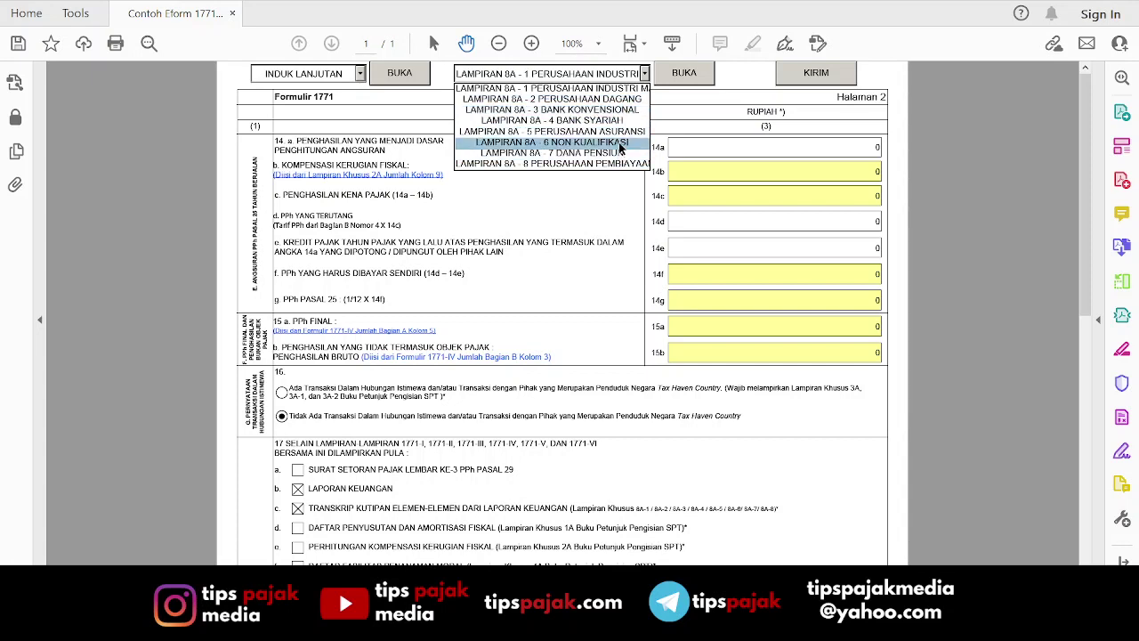
click(620, 149)
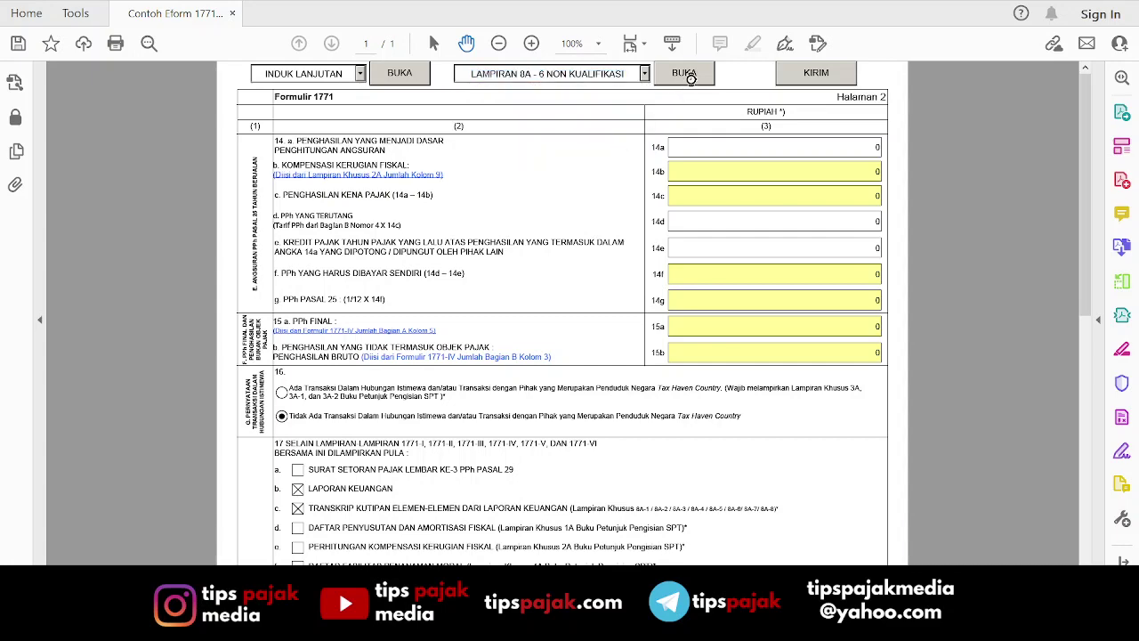
click(685, 73)
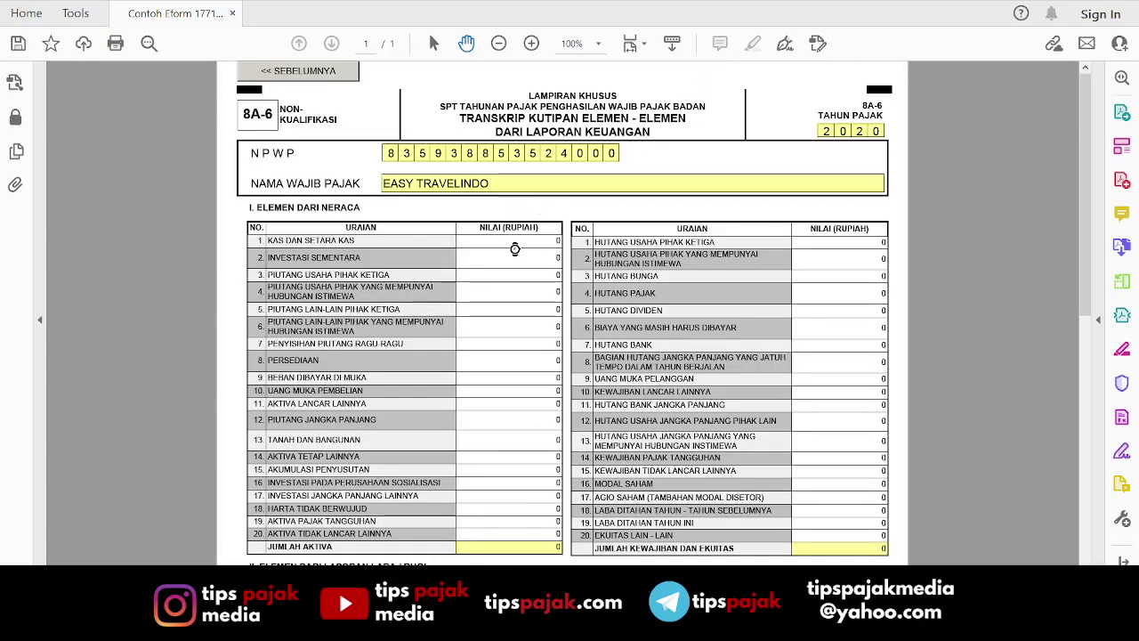
Review the 8A-6 transcript, return to Induk Lanjutan, and go to the KIRIM submission page.
drag(1090, 287, 1107, 202)
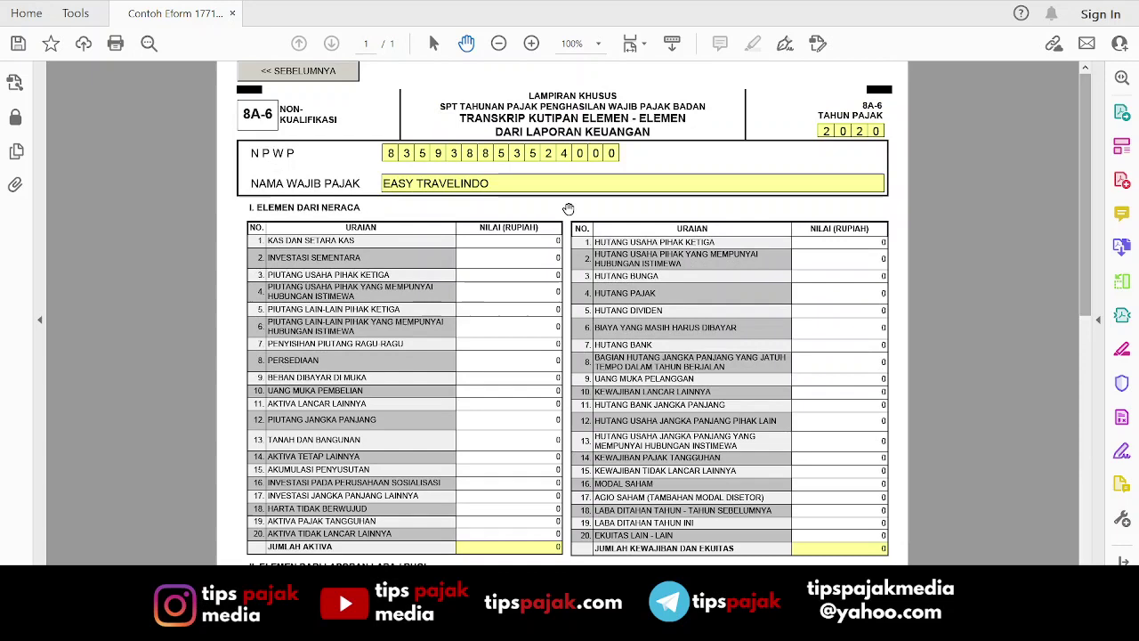
click(343, 77)
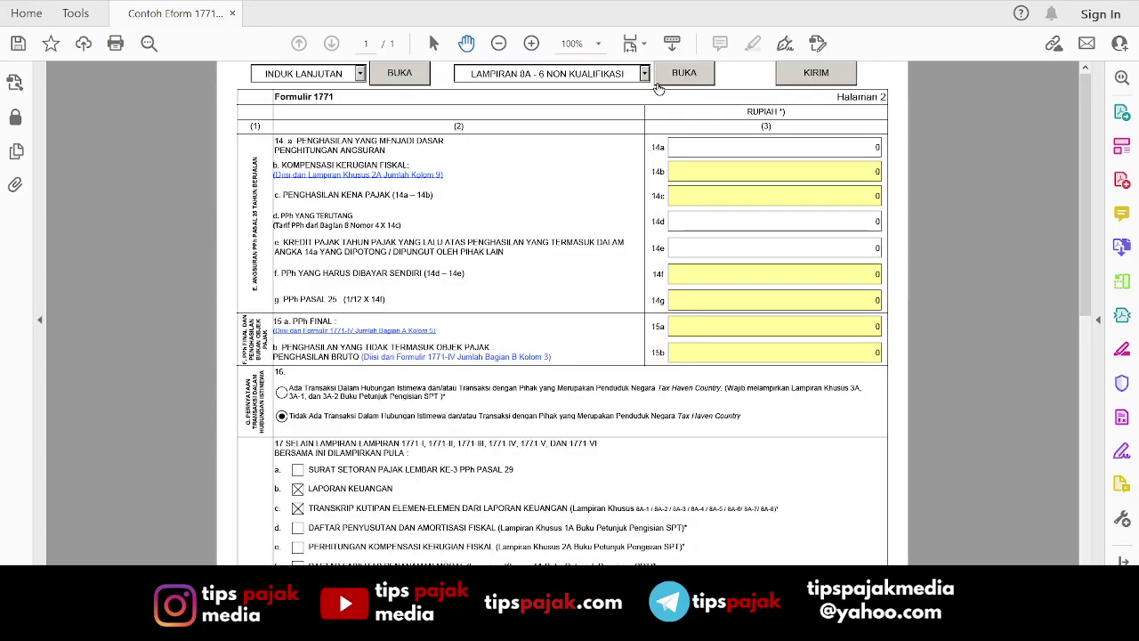
click(837, 81)
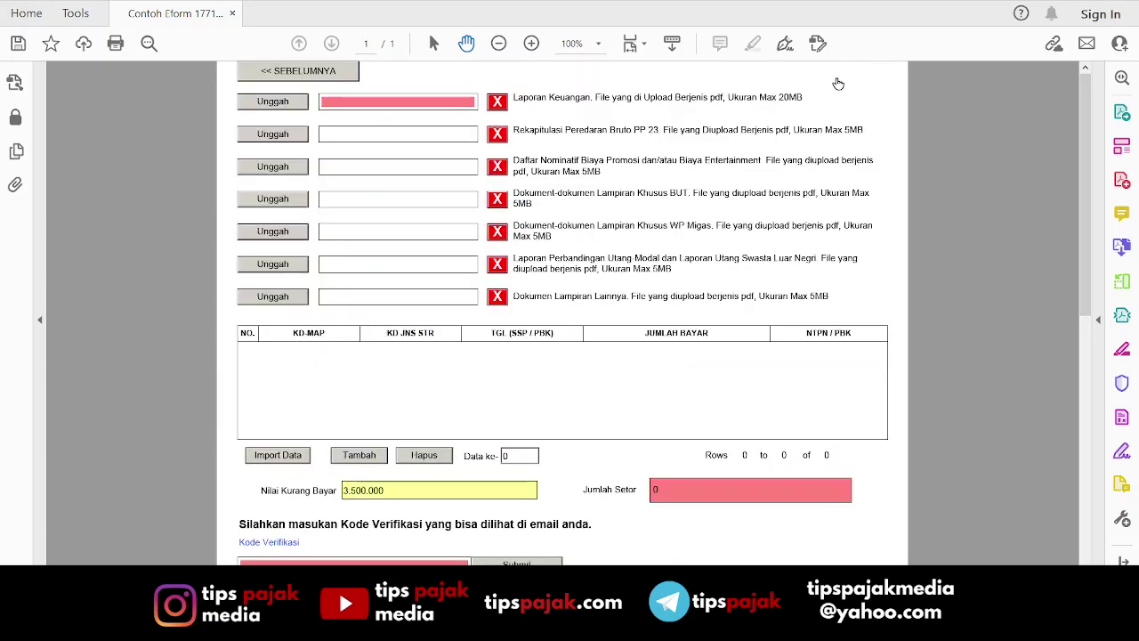
Upload Contoh Eform 1771.pdf into the Laporan Keuangan slot.
click(300, 107)
click(275, 104)
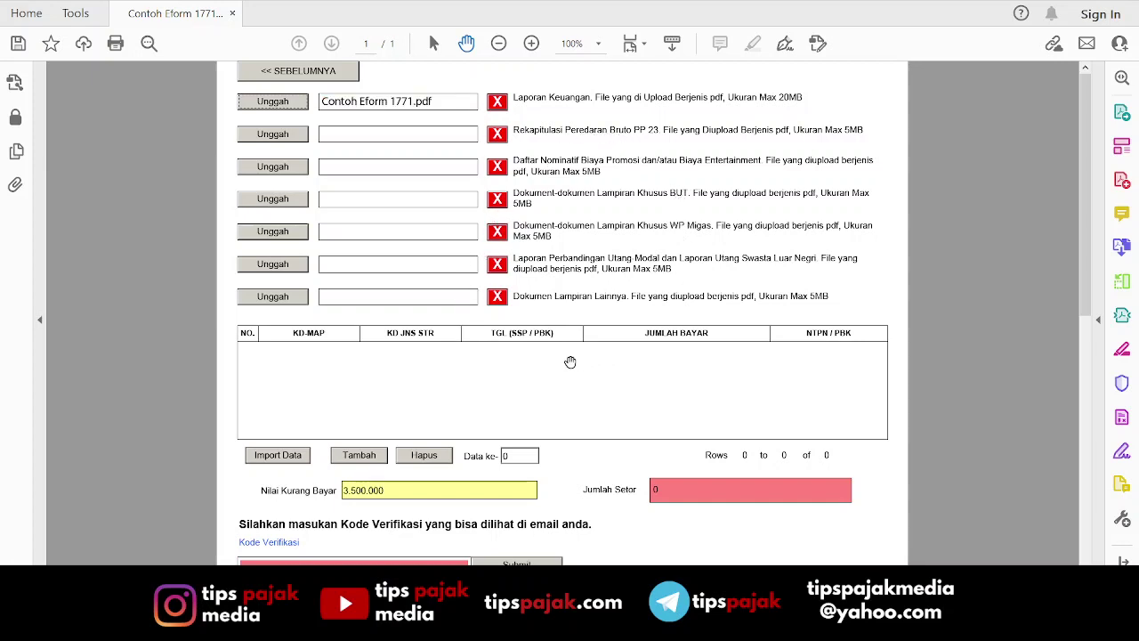
scroll(552, 367, down, 1)
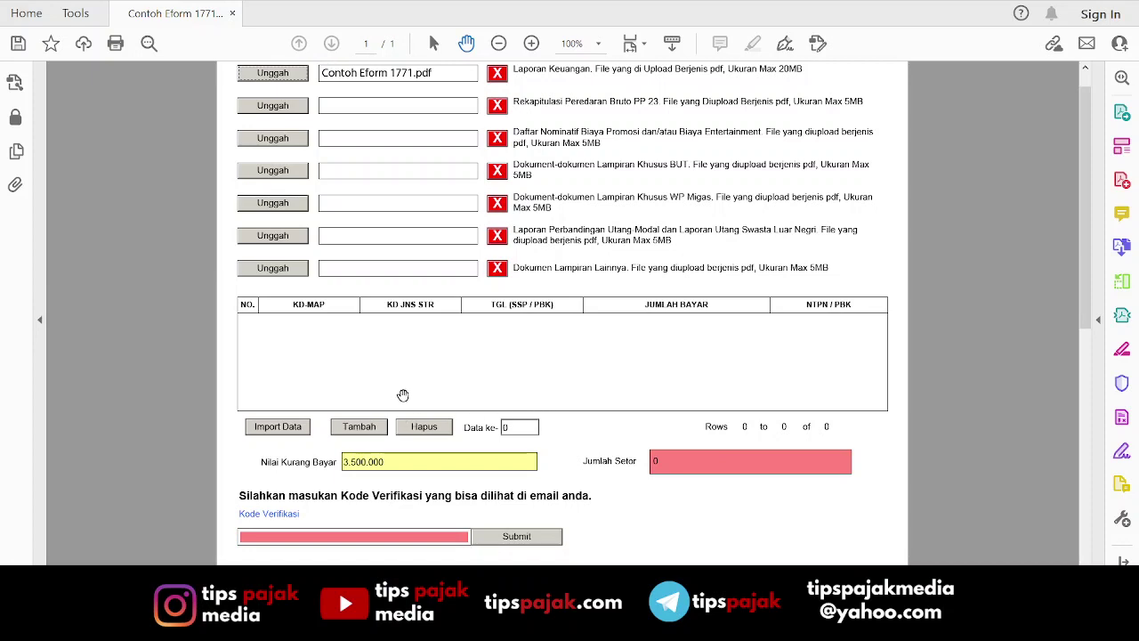
Add an SSP payment row and set its TGL date to 02/02/2021.
click(360, 427)
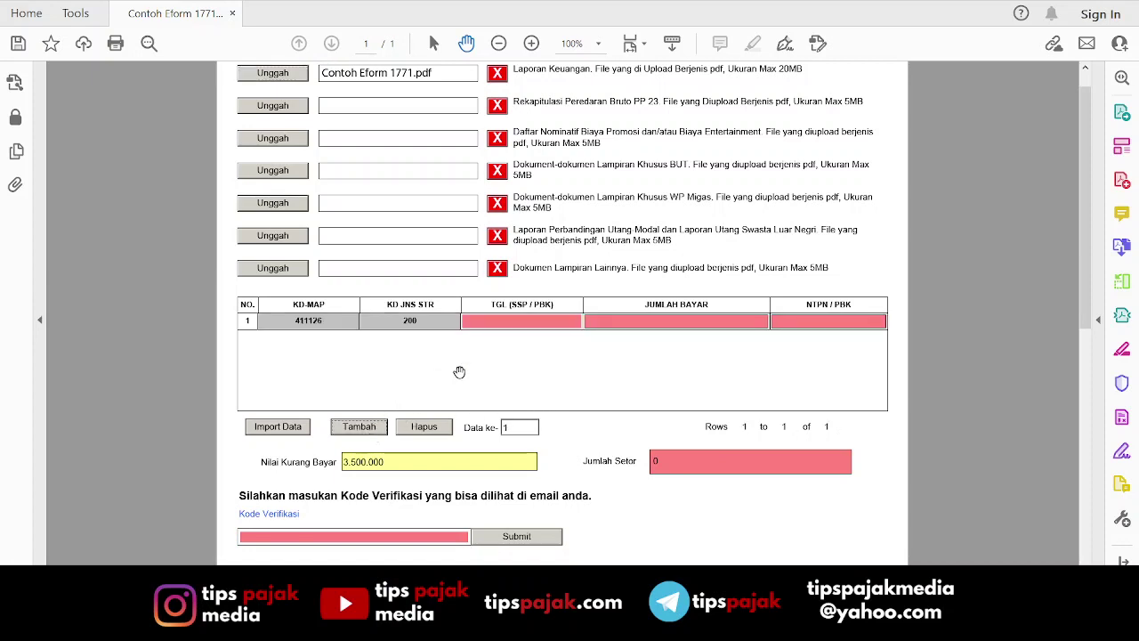
click(585, 321)
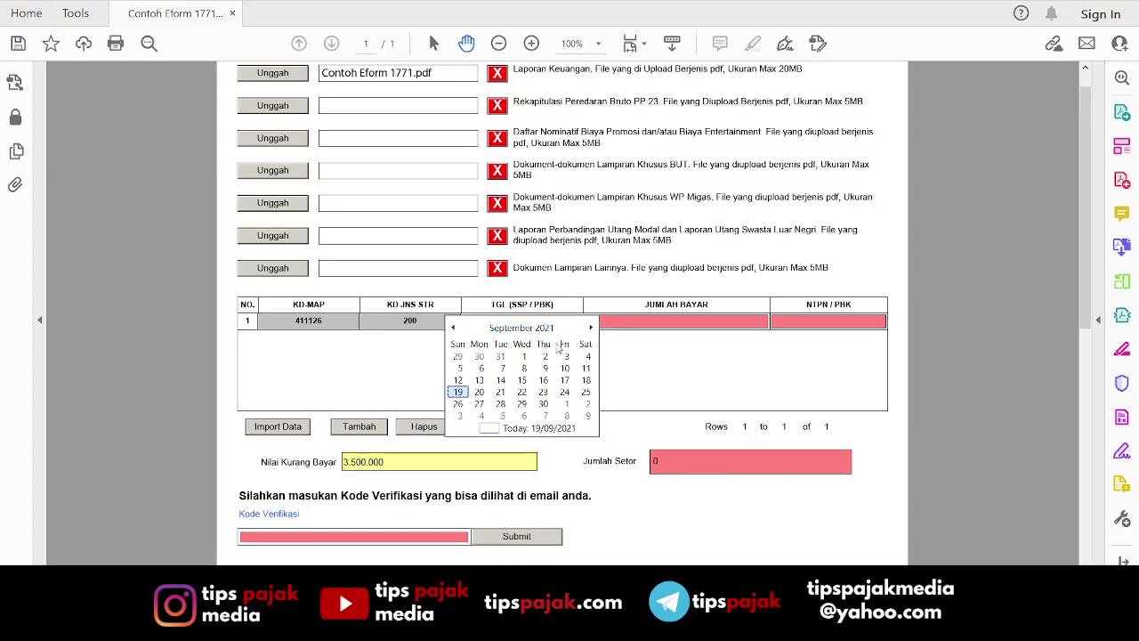
click(458, 391)
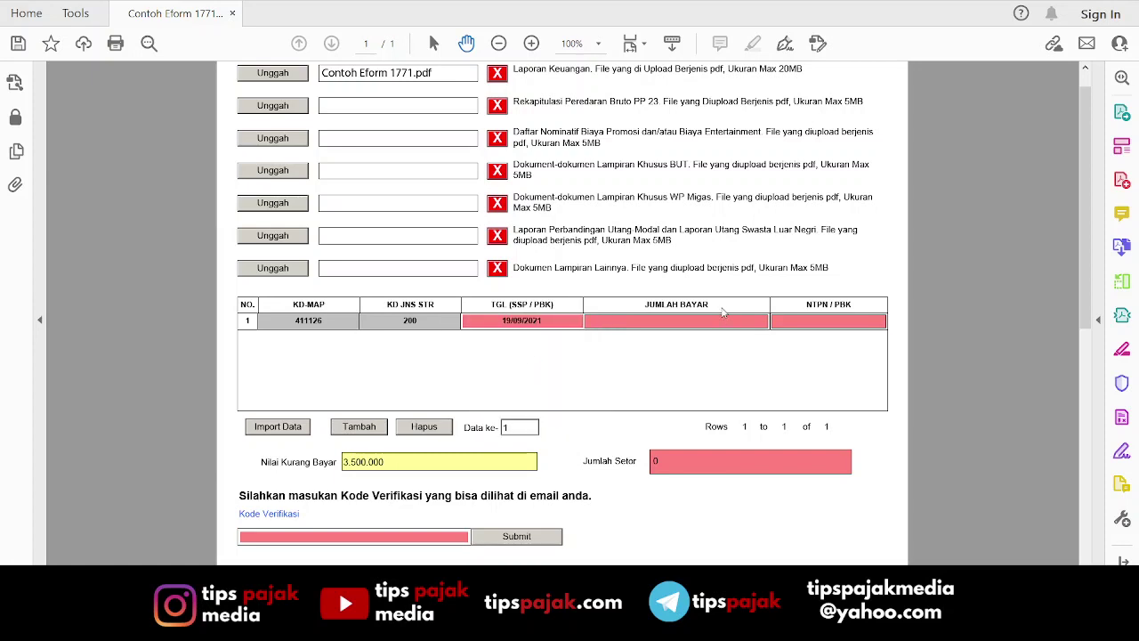
click(544, 321)
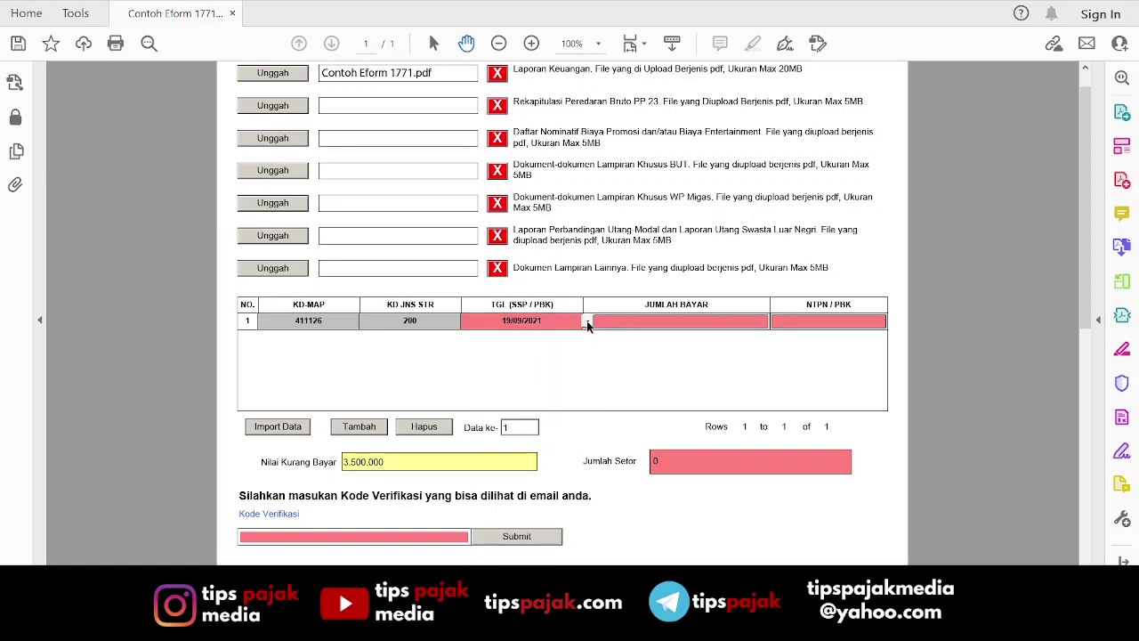
click(586, 321)
click(587, 383)
click(588, 321)
click(515, 329)
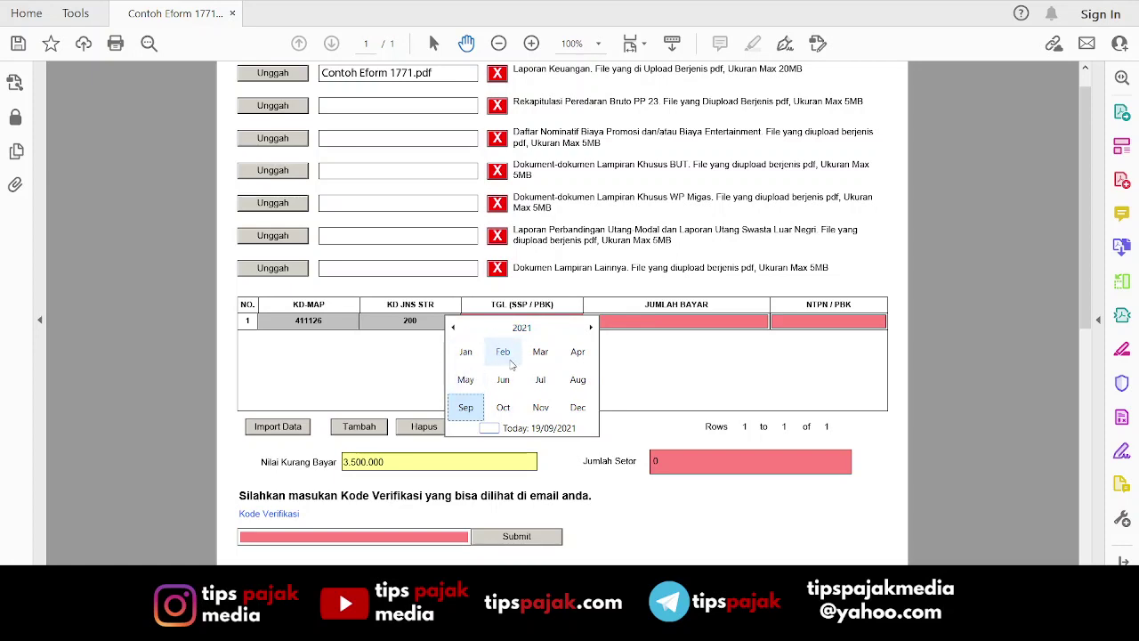
click(512, 360)
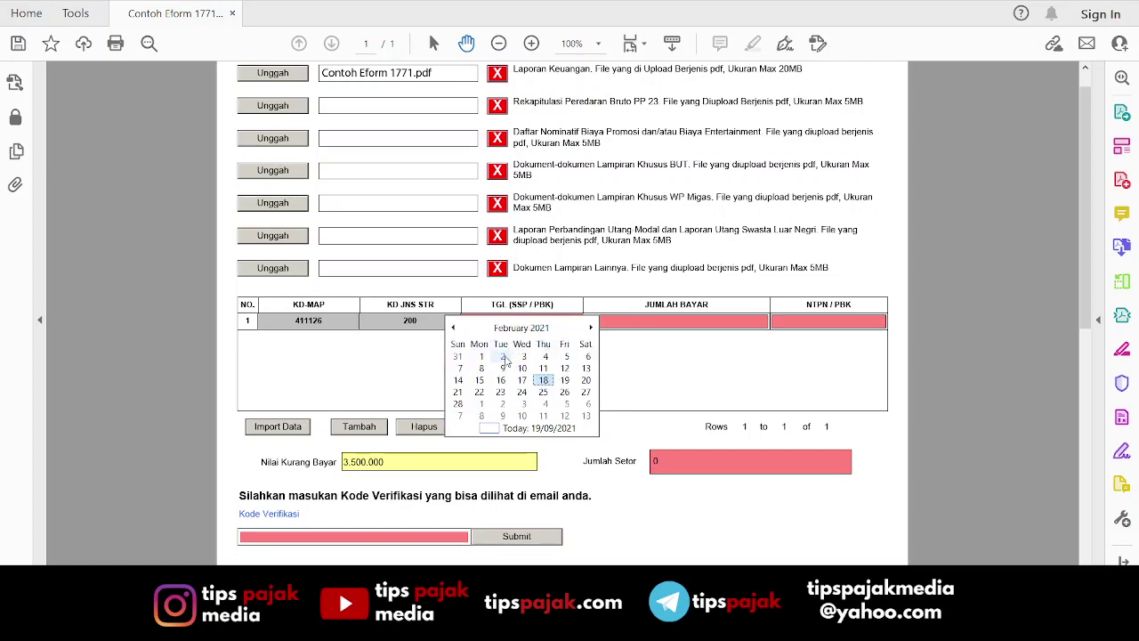
click(503, 357)
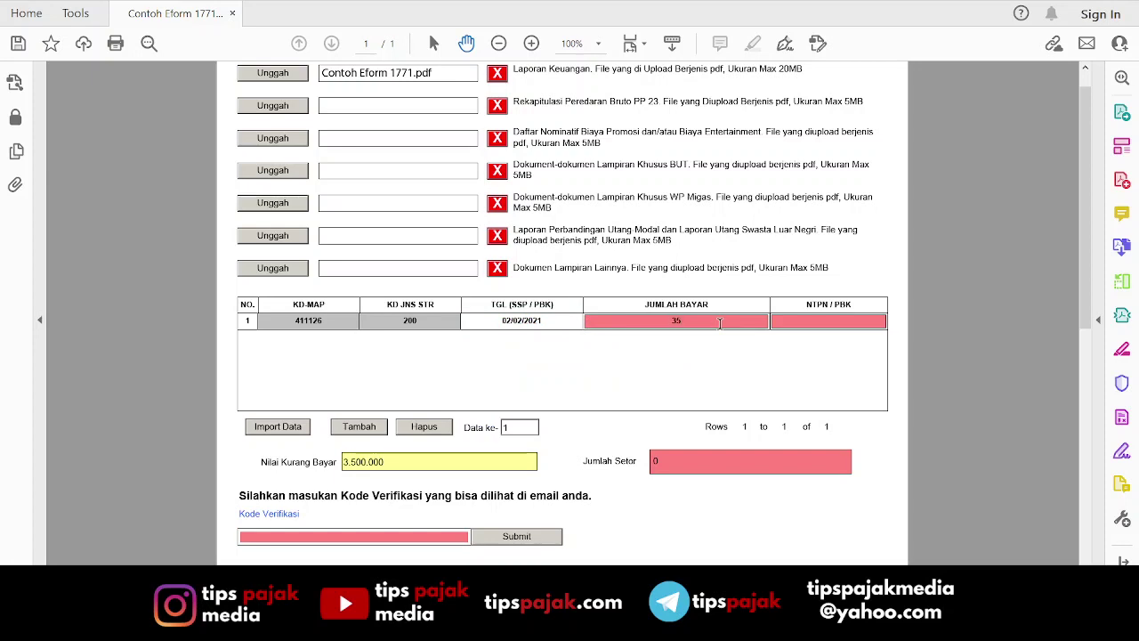
Enter 3.500.000 as Jumlah Bayar and fill in the row's NTPN number.
click(720, 324)
text(3.500.000)
key(Tab)
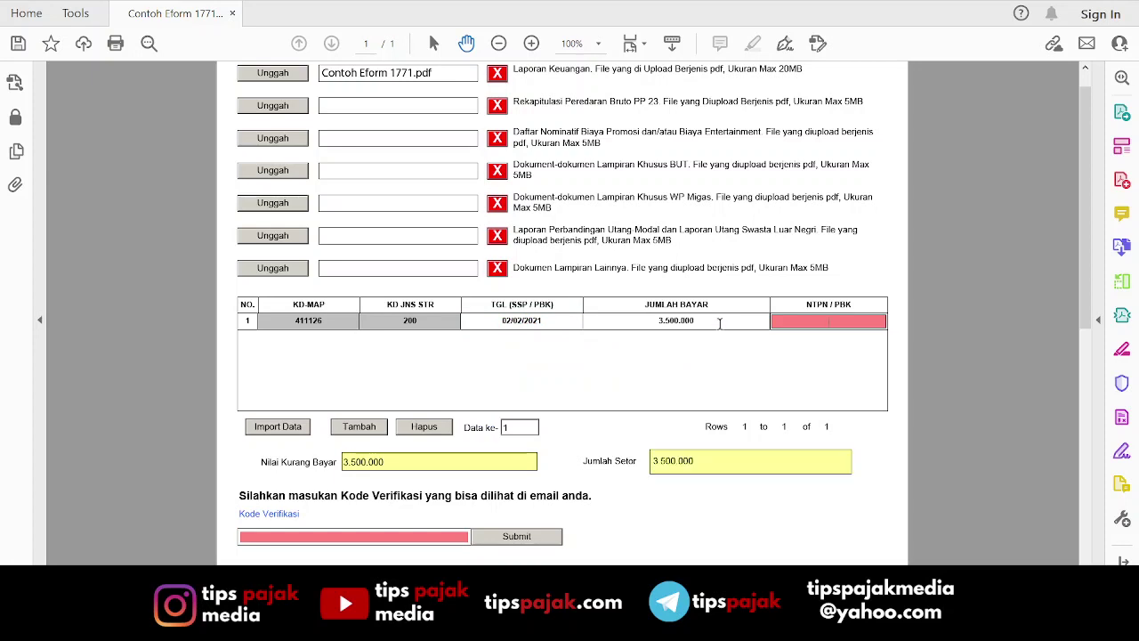
text(1234567890123456)
key(Tab)
Scroll down to the verification code field and the generated QR code.
scroll(695, 336, down, 1)
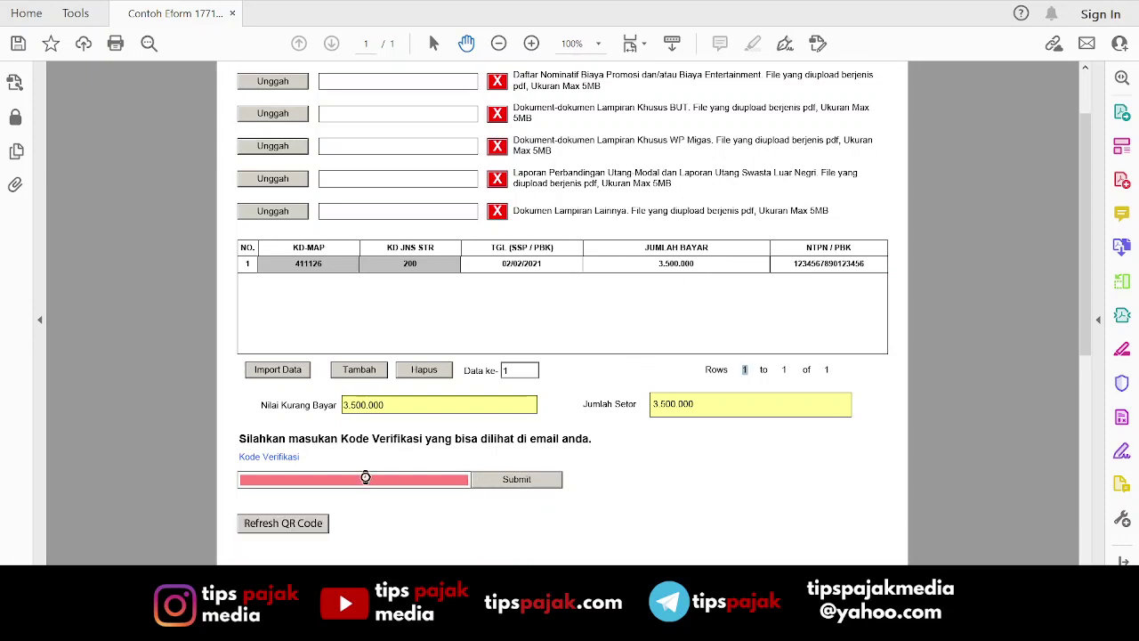
click(364, 479)
scroll(740, 358, down, 2)
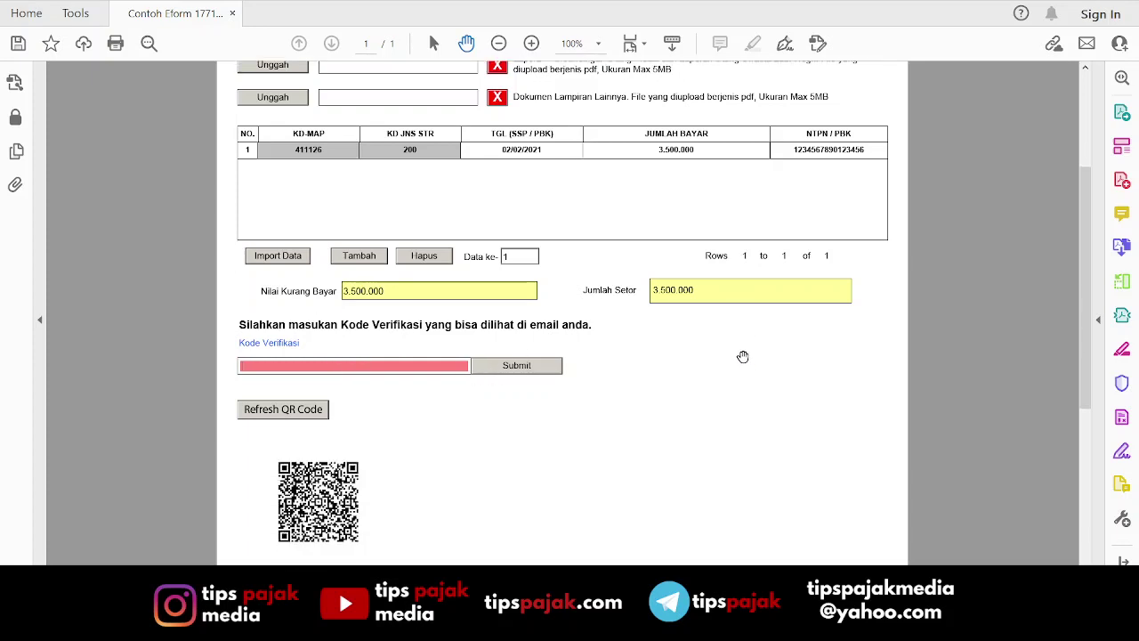